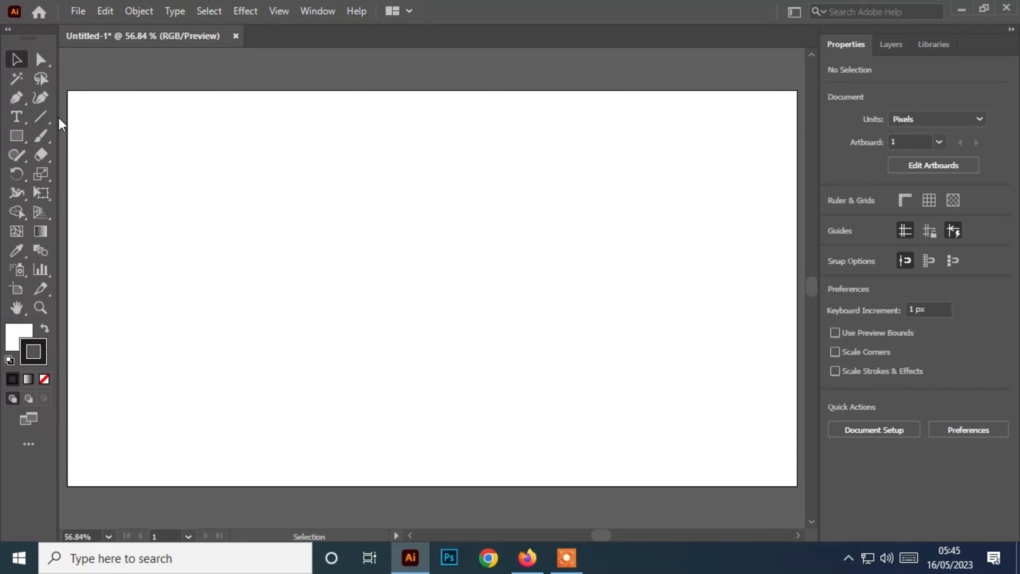
Draw seven crossing straight line segments at varied angles across the middle of the artboard
{"action": "left_click", "coordinate": [43, 119]}
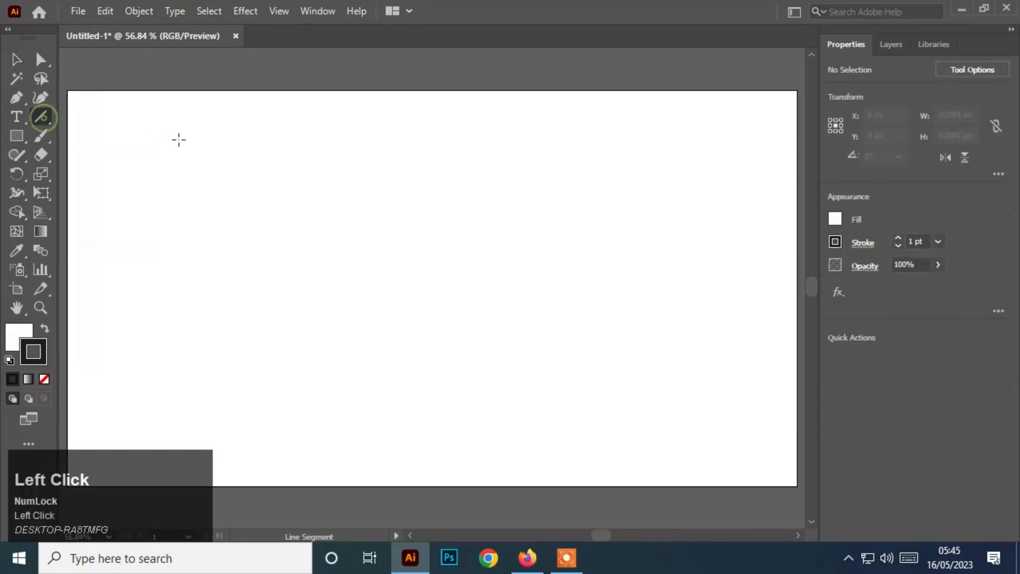
{"action": "mouse_move", "coordinate": [237, 176]}
{"action": "left_mouse_down"}
{"action": "mouse_move", "coordinate": [420, 273]}
{"action": "mouse_move", "coordinate": [674, 360]}
{"action": "left_mouse_up"}
{"action": "left_click_drag", "start_coordinate": [533, 176], "coordinate": [296, 401]}
{"action": "left_click_drag", "start_coordinate": [586, 220], "coordinate": [538, 405]}
{"action": "left_click_drag", "start_coordinate": [282, 201], "coordinate": [449, 413]}
{"action": "mouse_move", "coordinate": [387, 168]}
{"action": "left_mouse_down"}
{"action": "mouse_move", "coordinate": [597, 303]}
{"action": "mouse_move", "coordinate": [648, 312]}
{"action": "left_mouse_up"}
{"action": "left_click_drag", "start_coordinate": [510, 134], "coordinate": [366, 273]}
{"action": "left_click_drag", "start_coordinate": [326, 203], "coordinate": [607, 403]}
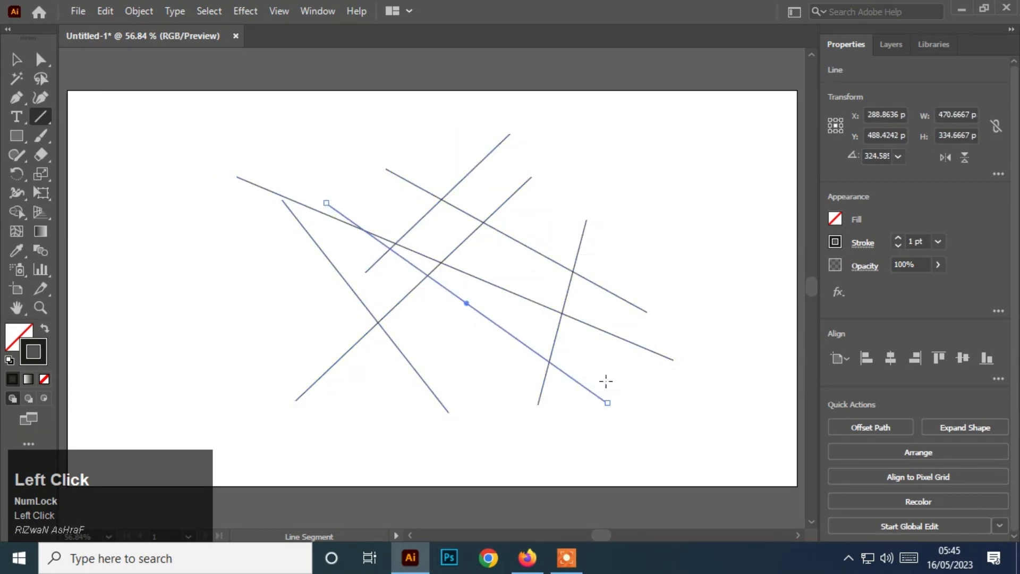
Undo all seven line segments to empty the artboard
{"action": "key", "text": "ctrl+z"}
{"action": "key", "text": "ctrl+z"}
{"action": "key", "text": "ctrl+z"}
{"action": "key", "text": "ctrl+z"}
{"action": "key", "text": "ctrl+z"}
{"action": "key", "text": "ctrl+z"}
{"action": "key", "text": "ctrl+z"}
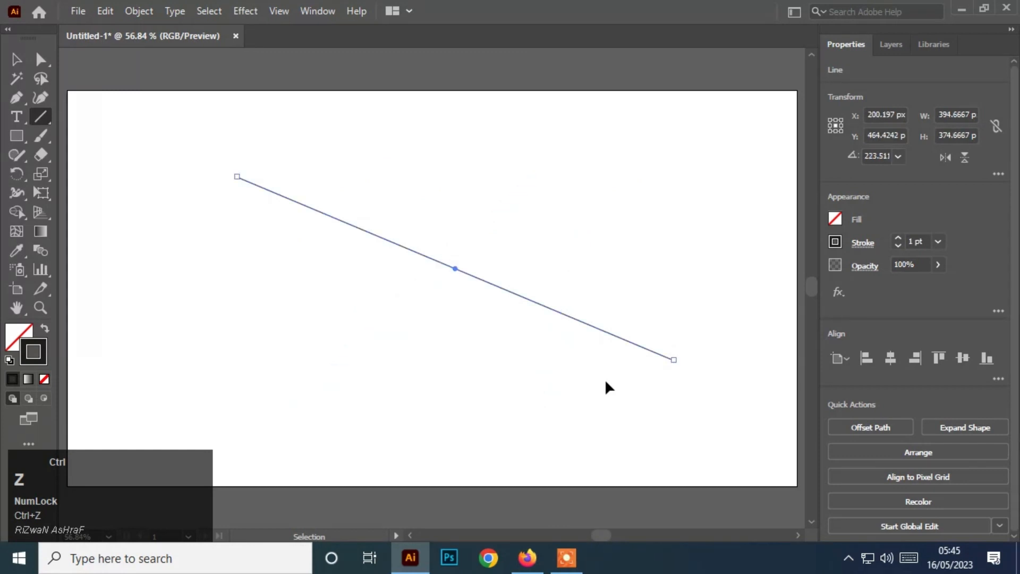
Draw two nearly horizontal line segments one below the other, about 815 px and 1297 px wide
{"action": "left_click", "coordinate": [49, 114]}
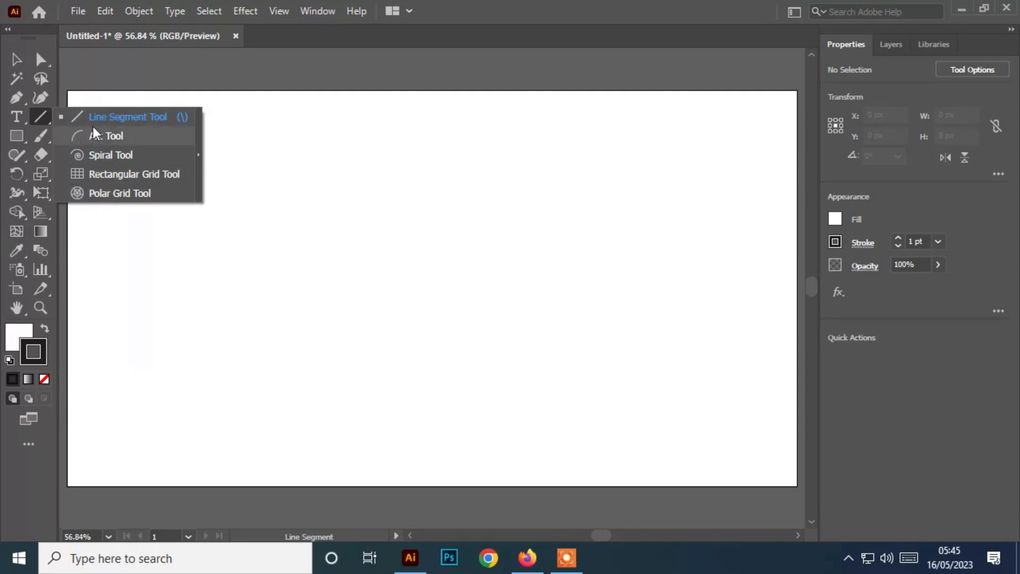
{"action": "left_click", "coordinate": [155, 120]}
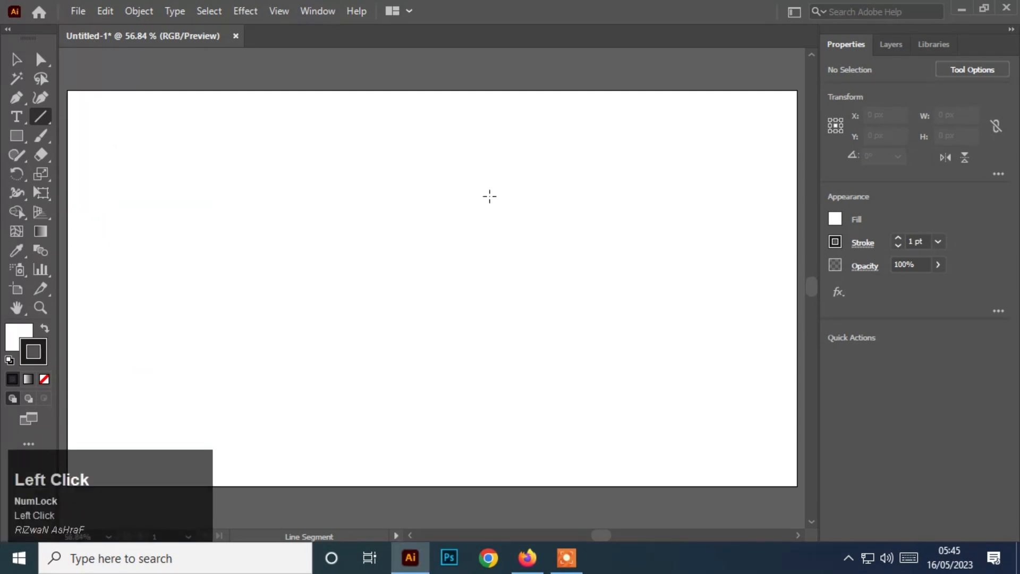
{"action": "left_click_drag", "start_coordinate": [148, 244], "coordinate": [635, 250]}
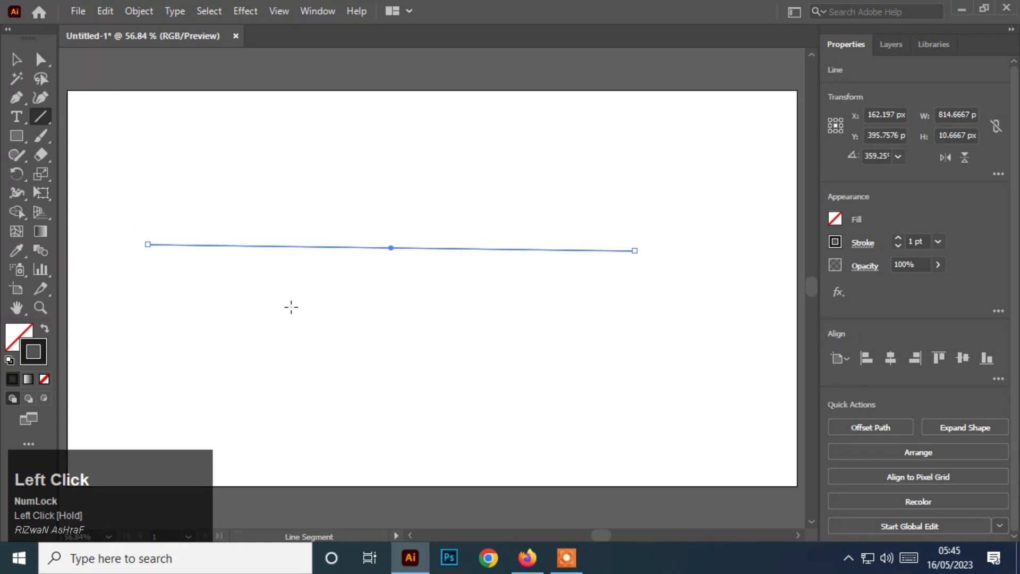
{"action": "left_click_drag", "start_coordinate": [291, 307], "coordinate": [672, 294]}
{"action": "key", "text": "space"}
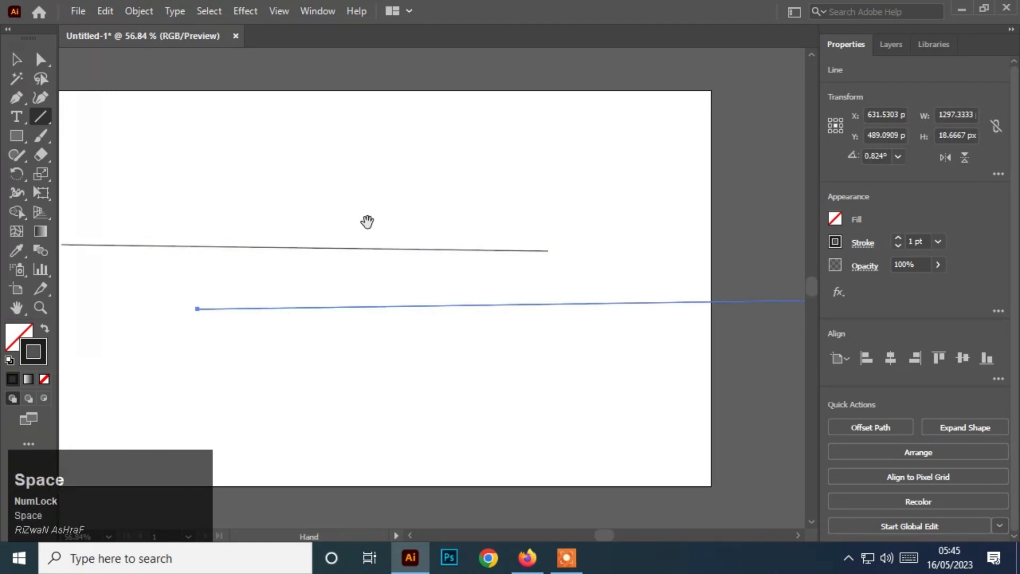
{"action": "left_click_drag", "start_coordinate": [367, 220], "coordinate": [437, 242]}
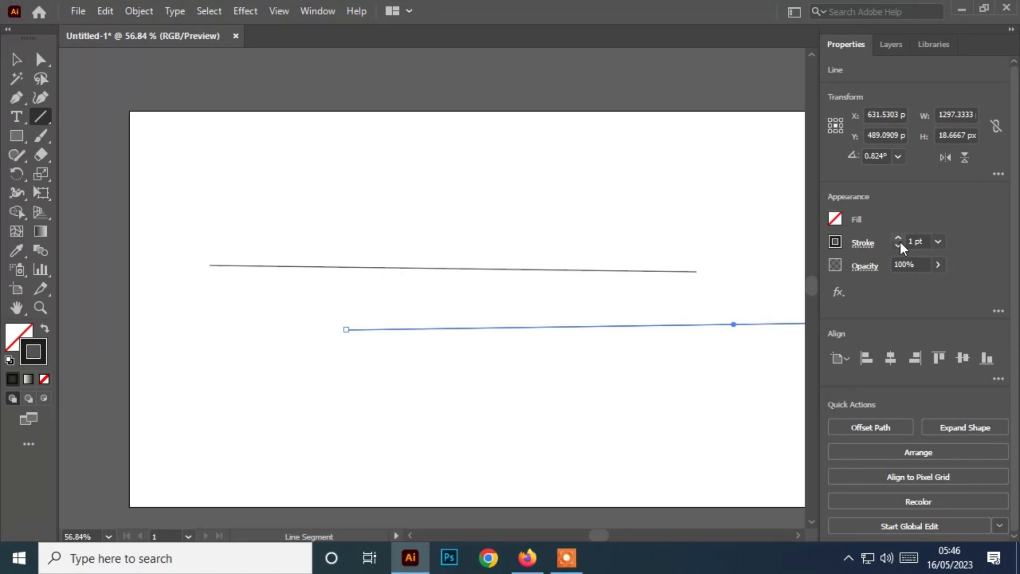
Display the lower line's Appearance settings and raise its stroke weight to 4 pt
{"action": "left_click", "coordinate": [329, 11]}
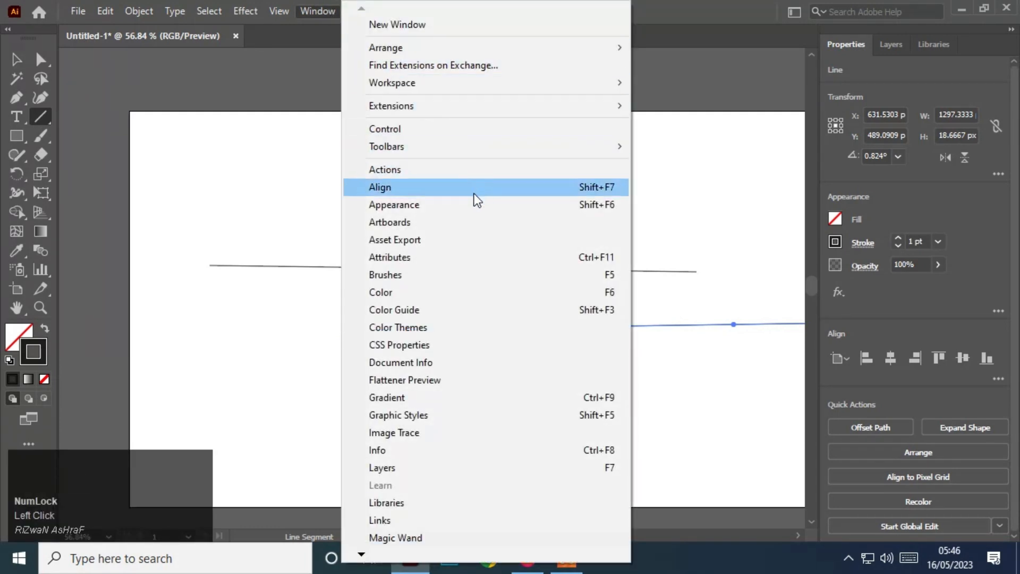
{"action": "left_click", "coordinate": [461, 206]}
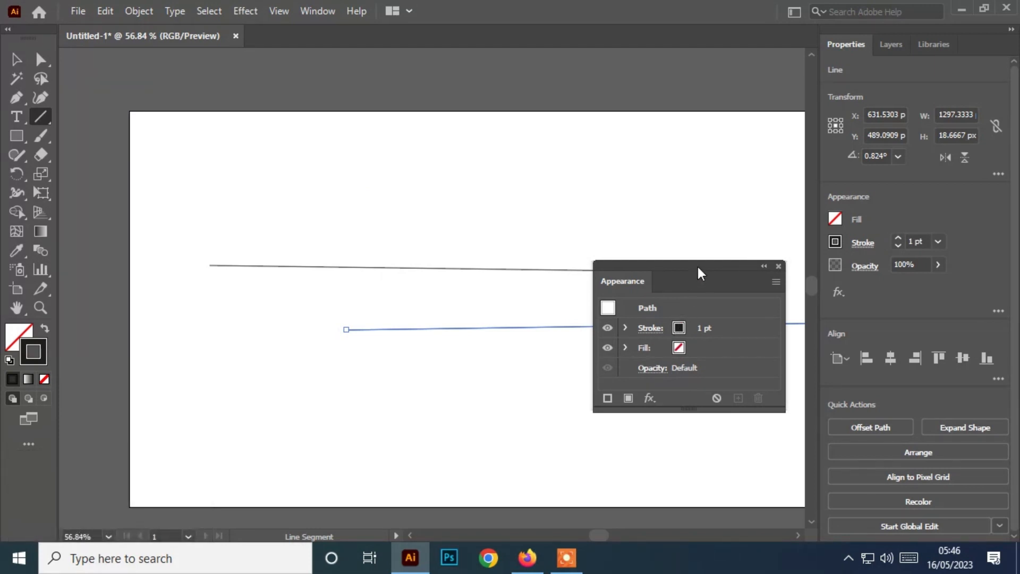
{"action": "left_click_drag", "start_coordinate": [697, 265], "coordinate": [694, 104]}
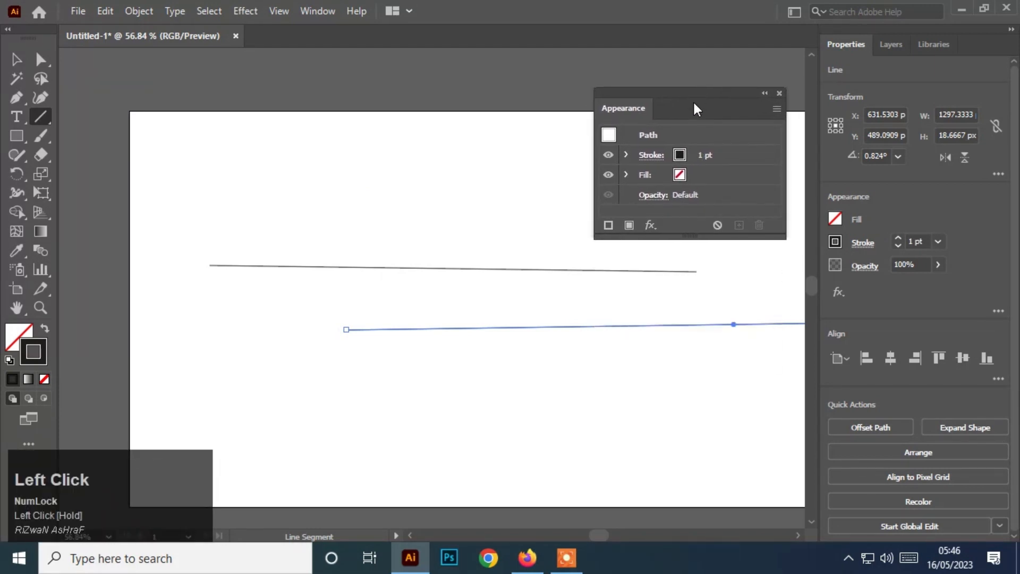
{"action": "left_click", "coordinate": [650, 155]}
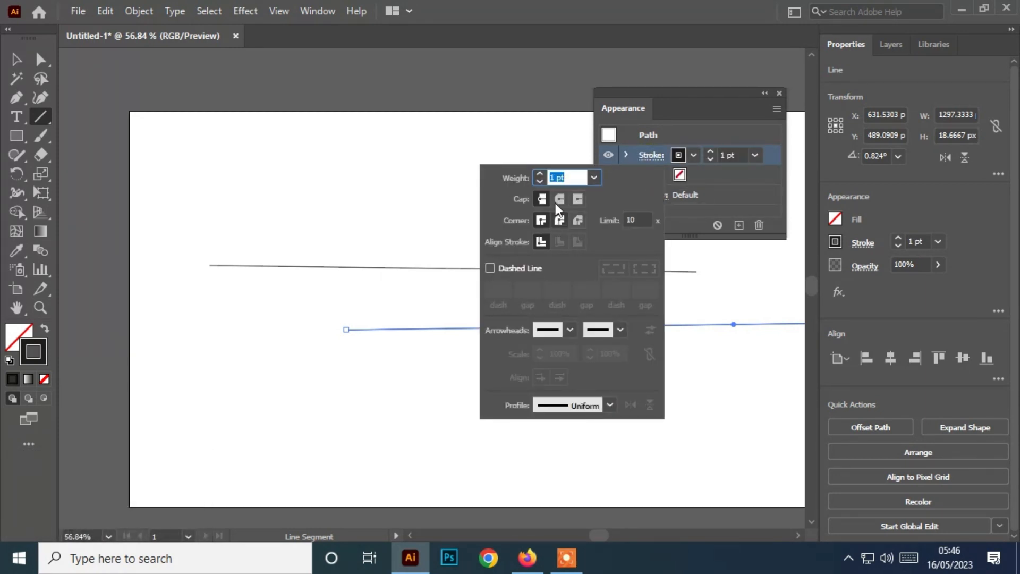
{"action": "left_click", "coordinate": [540, 174]}
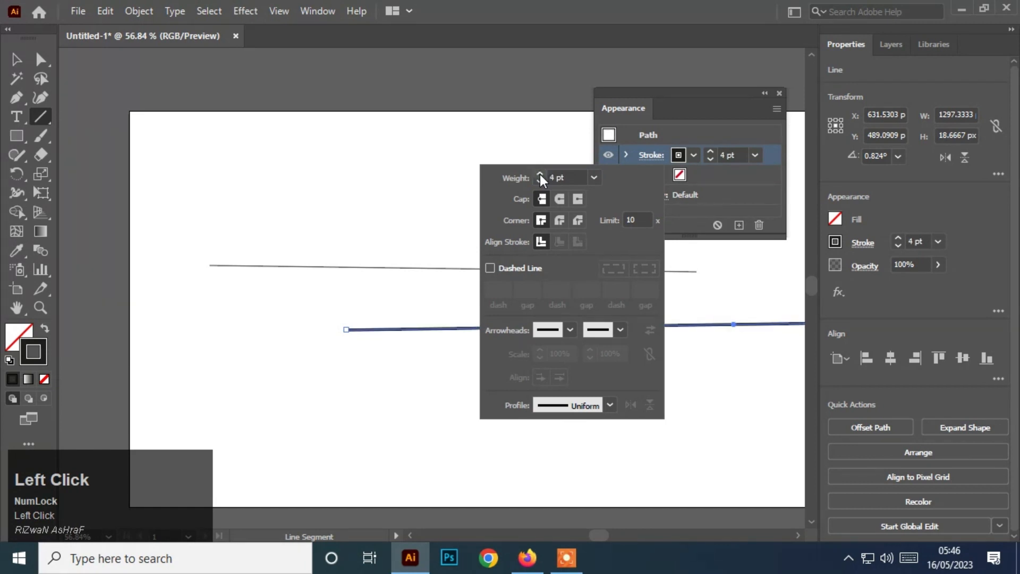
{"action": "left_click", "coordinate": [777, 93]}
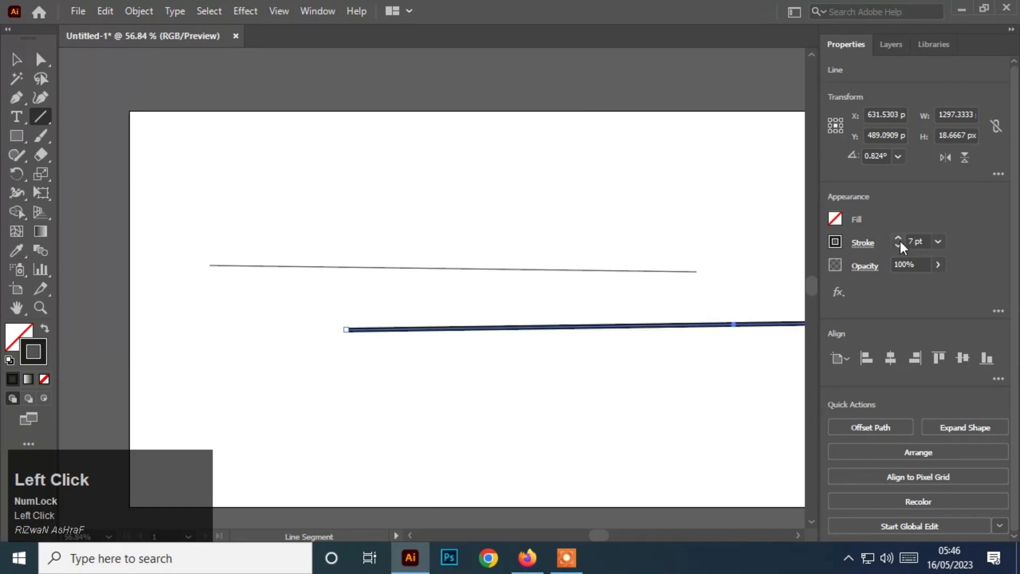
Set the lower line's stroke weight to 12 pt
{"action": "left_click", "coordinate": [899, 239]}
{"action": "double_click", "coordinate": [899, 238]}
{"action": "double_click", "coordinate": [898, 238]}
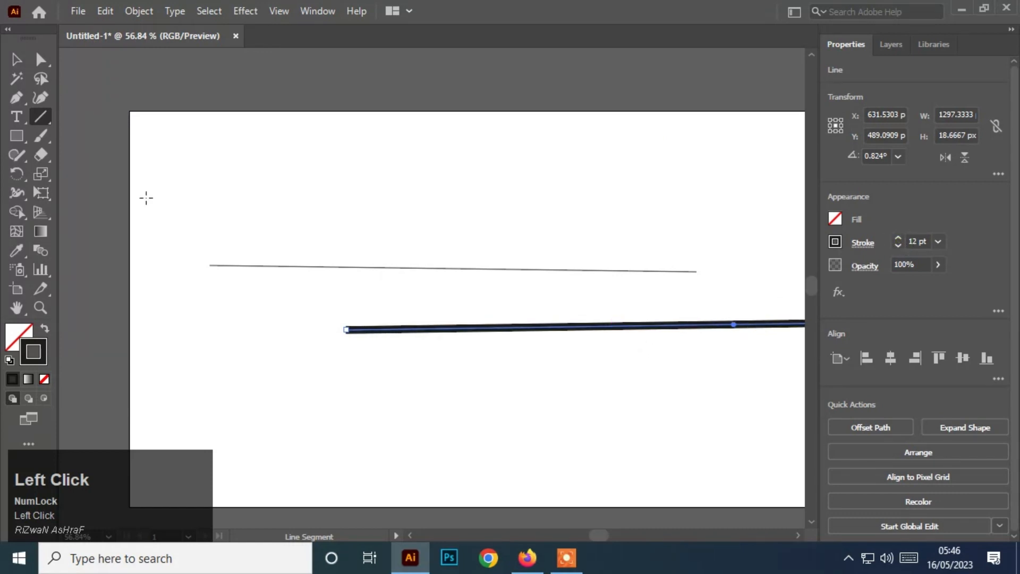
Delete both line segments from the artboard
{"action": "left_click", "coordinate": [16, 59]}
{"action": "left_click_drag", "start_coordinate": [535, 328], "coordinate": [256, 332]}
{"action": "key", "text": "Delete"}
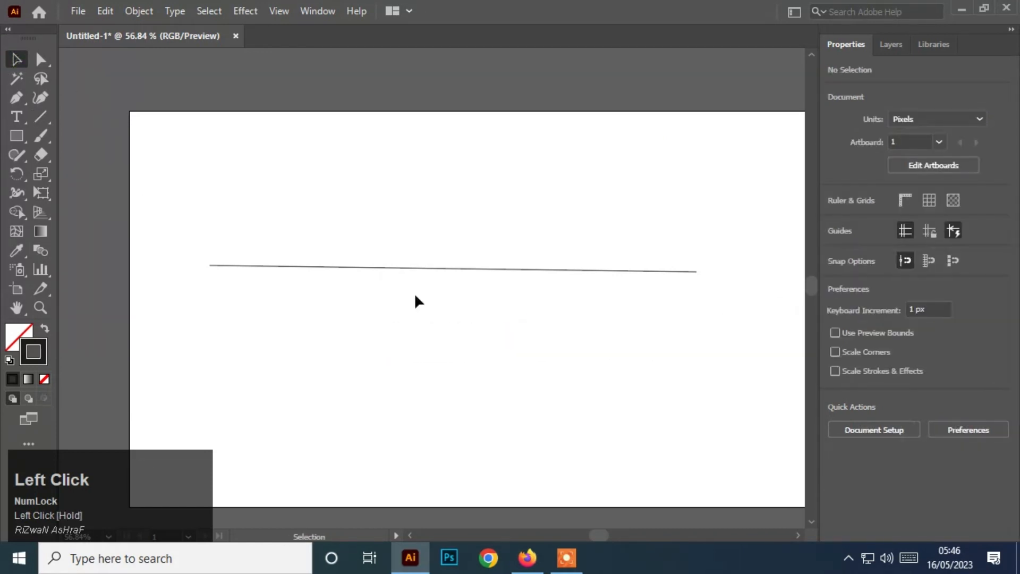
{"action": "left_click", "coordinate": [419, 268]}
{"action": "key", "text": "Delete"}
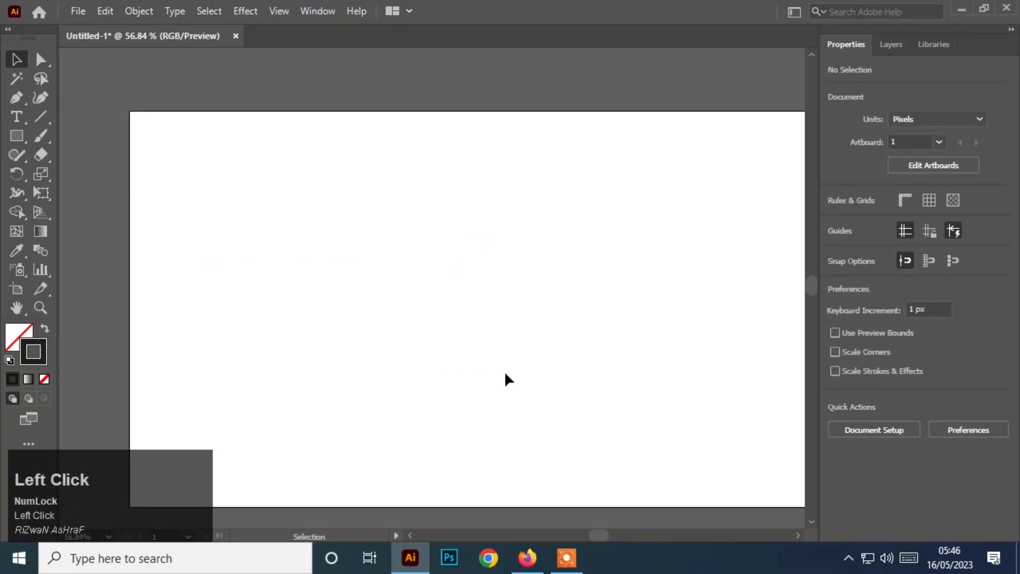
Draw a slightly sloping line about 789 px wide across the artboard and set its stroke weight to 28 pt
{"action": "left_click", "coordinate": [505, 201]}
{"action": "key", "text": "space"}
{"action": "left_click_drag", "start_coordinate": [577, 237], "coordinate": [542, 226]}
{"action": "left_click", "coordinate": [40, 117]}
{"action": "left_click_drag", "start_coordinate": [237, 262], "coordinate": [709, 287]}
{"action": "left_click_drag", "start_coordinate": [897, 238], "coordinate": [898, 238]}
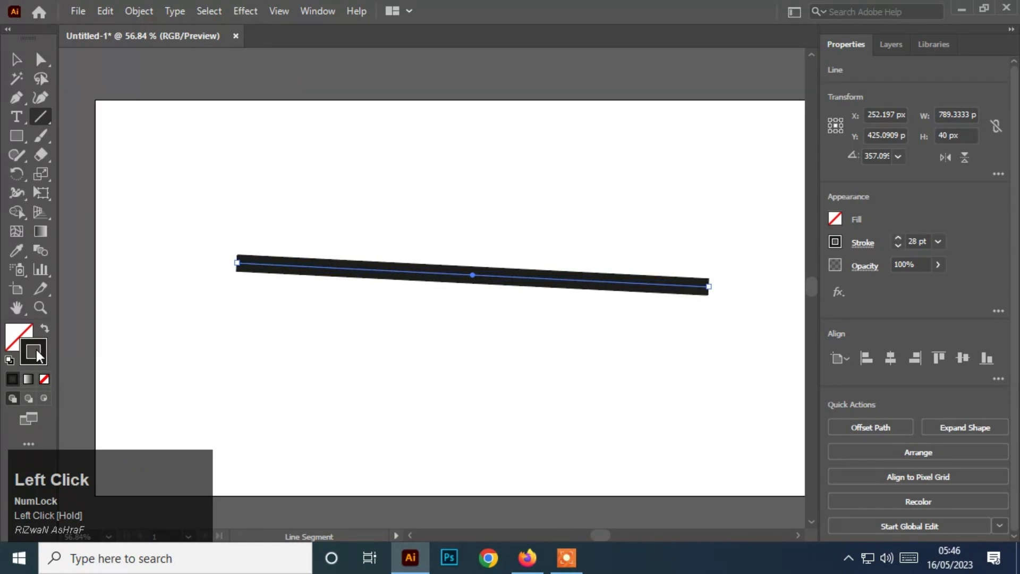
Change the thick line's stroke colour to yellow e2dc00
{"action": "double_click", "coordinate": [41, 365]}
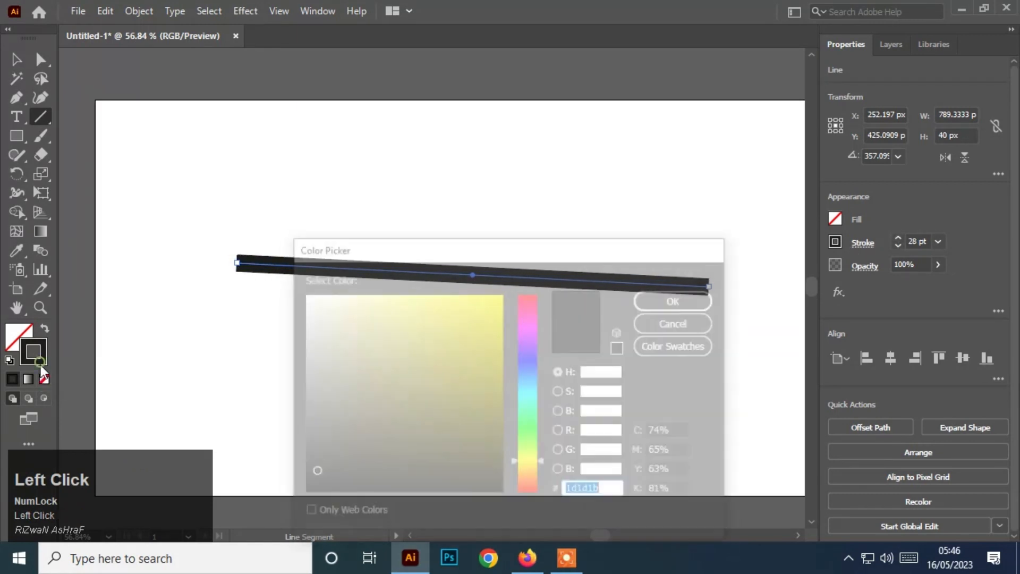
{"action": "left_click", "coordinate": [502, 315]}
{"action": "left_click", "coordinate": [679, 299]}
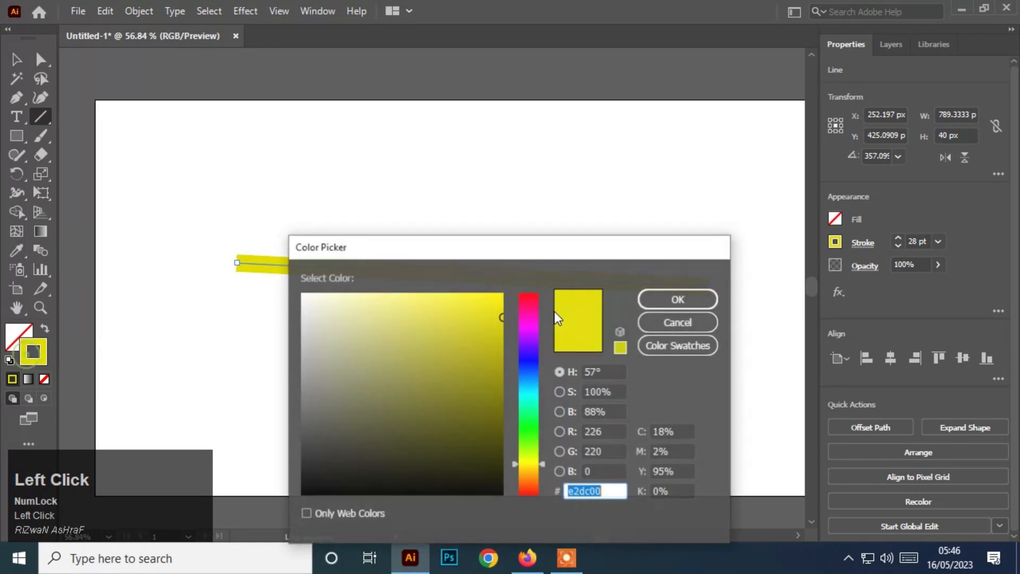
Recolour the thick line's stroke to purple 8c09d8
{"action": "double_click", "coordinate": [33, 357]}
{"action": "left_click", "coordinate": [529, 360]}
{"action": "left_click", "coordinate": [532, 371]}
{"action": "left_click_drag", "start_coordinate": [488, 336], "coordinate": [495, 324]}
{"action": "left_click", "coordinate": [532, 339]}
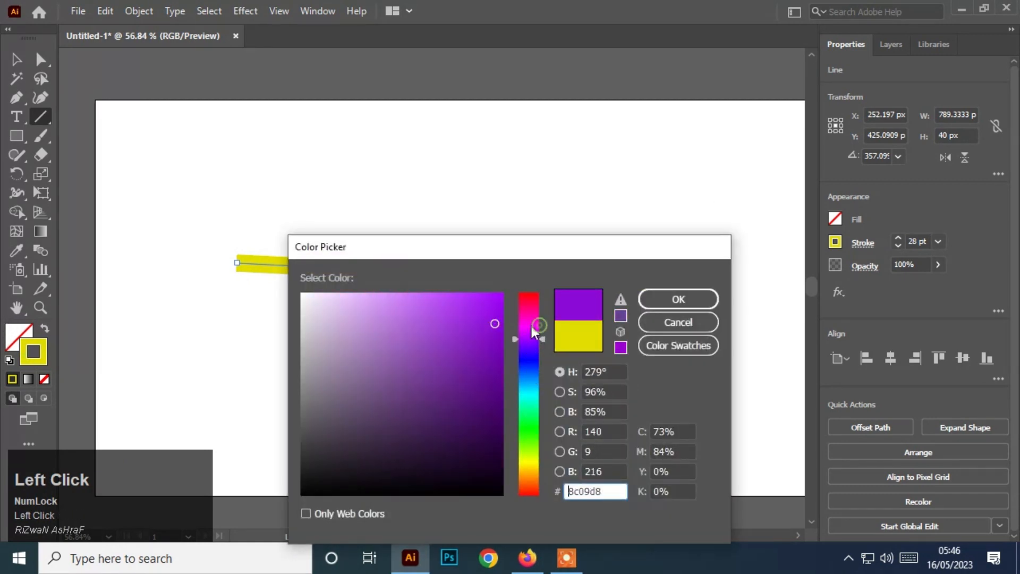
{"action": "left_click", "coordinate": [686, 305]}
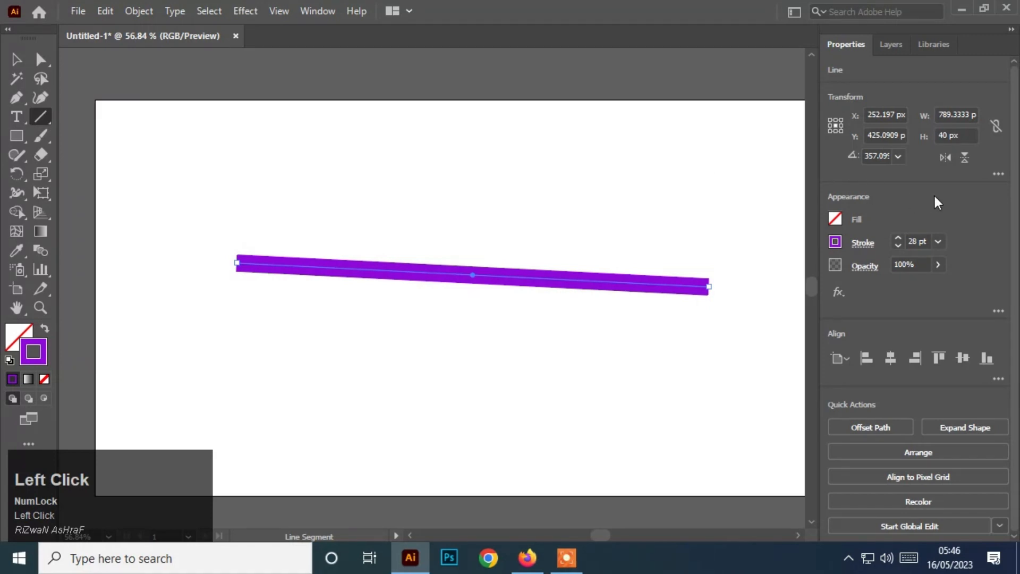
Try the round and projecting caps and the round join on the purple line, restoring the butt cap and miter join
{"action": "left_click", "coordinate": [870, 245]}
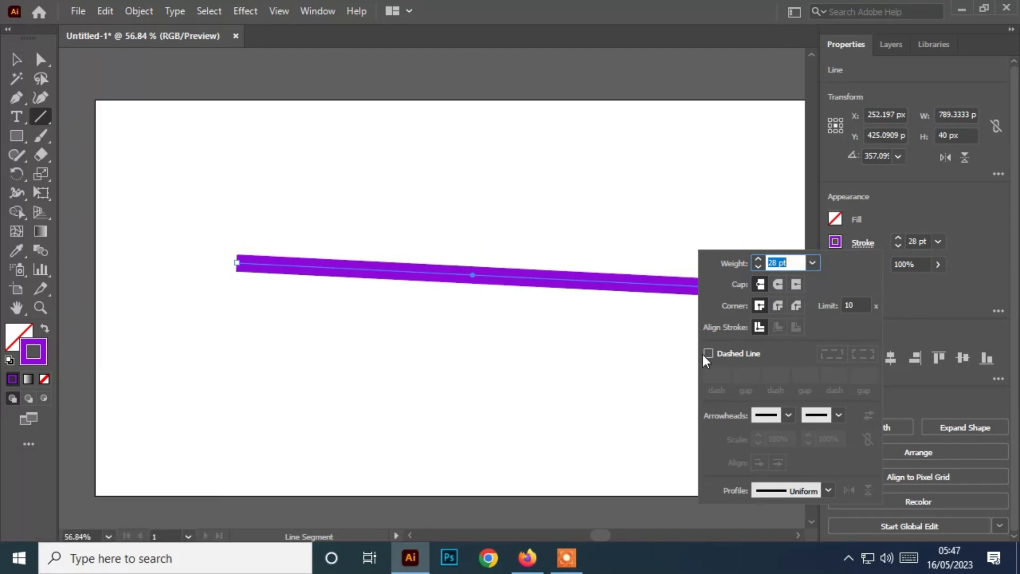
{"action": "left_click", "coordinate": [776, 285]}
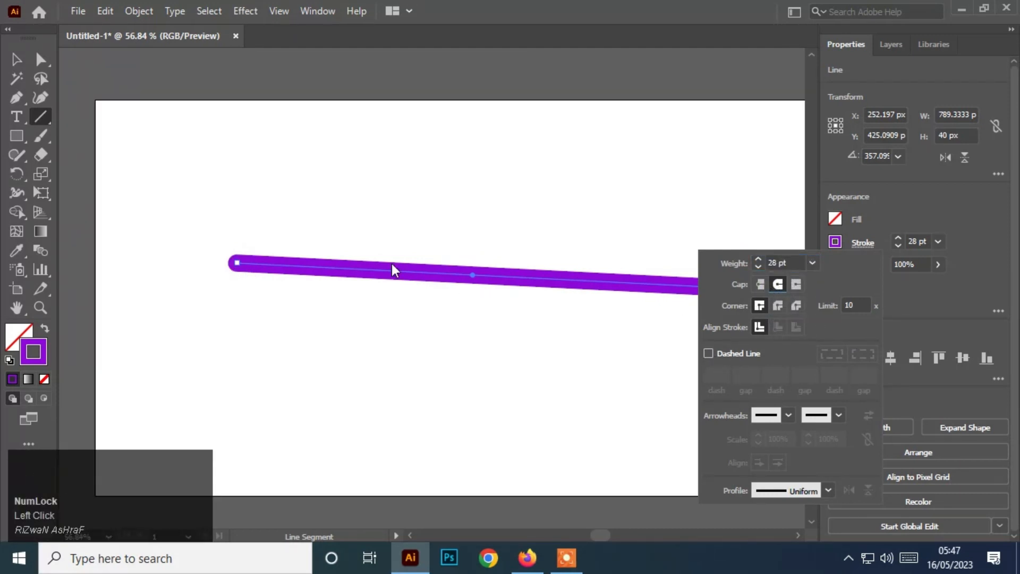
{"action": "left_click", "coordinate": [795, 285]}
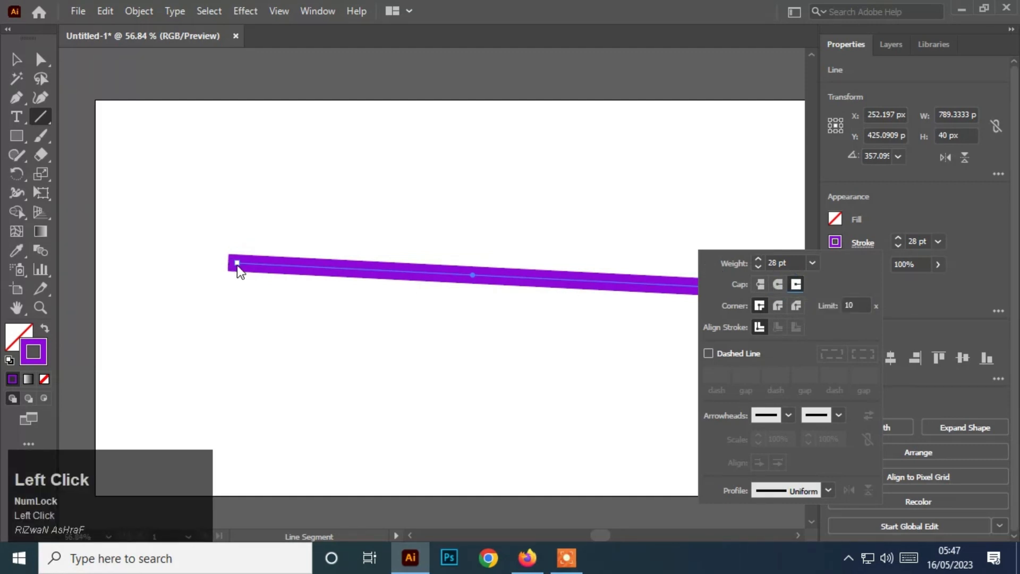
{"action": "left_click", "coordinate": [760, 285]}
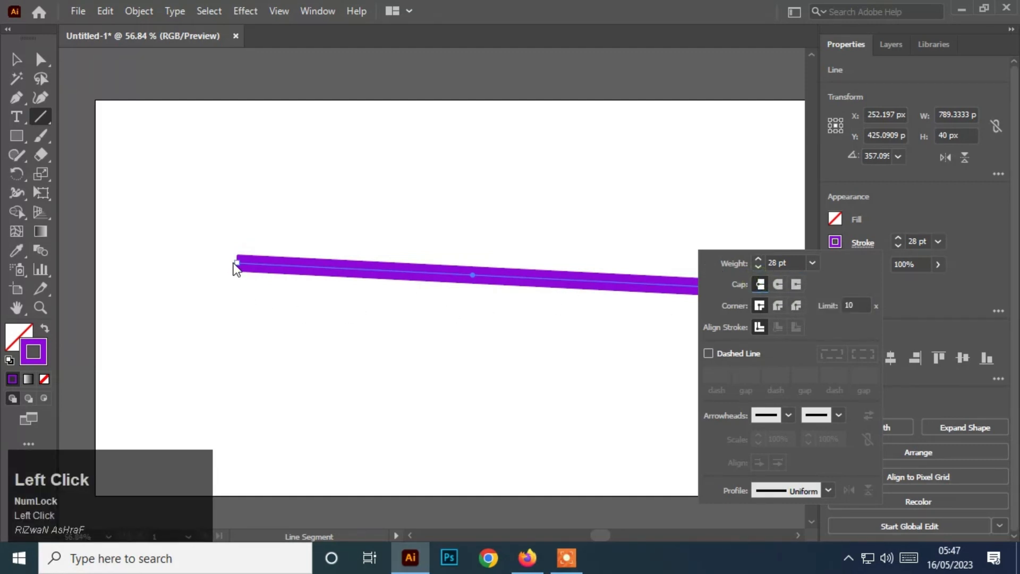
{"action": "left_click", "coordinate": [777, 307]}
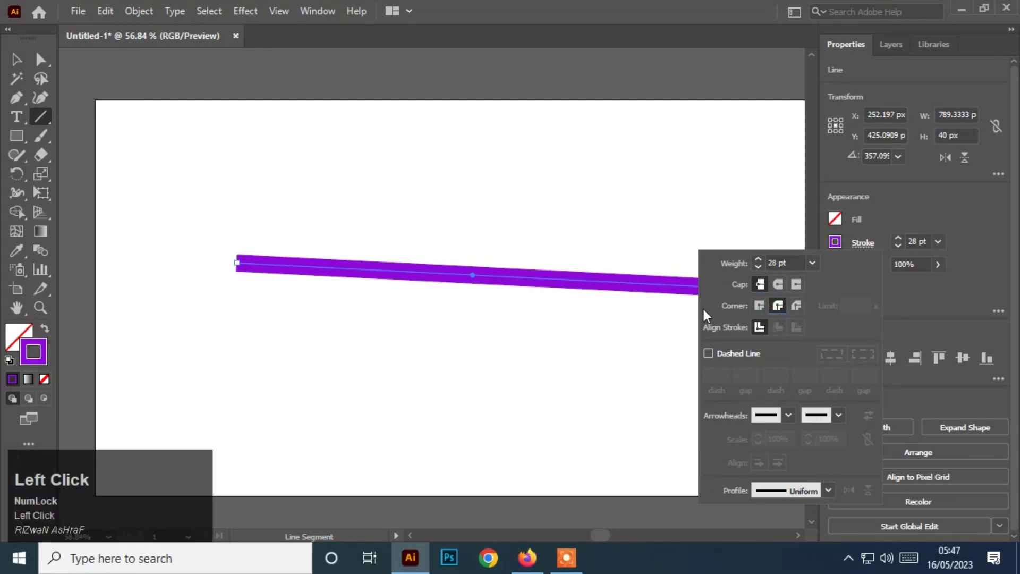
{"action": "left_click", "coordinate": [760, 306]}
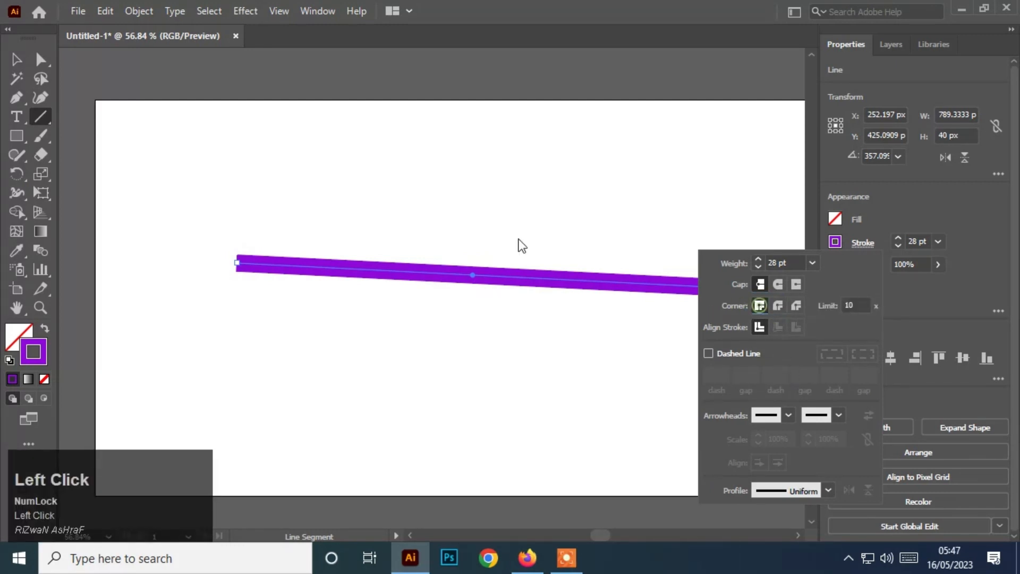
Delete the purple line and draw an unfilled square about 459 px wide in the middle of the artboard
{"action": "left_click", "coordinate": [19, 60]}
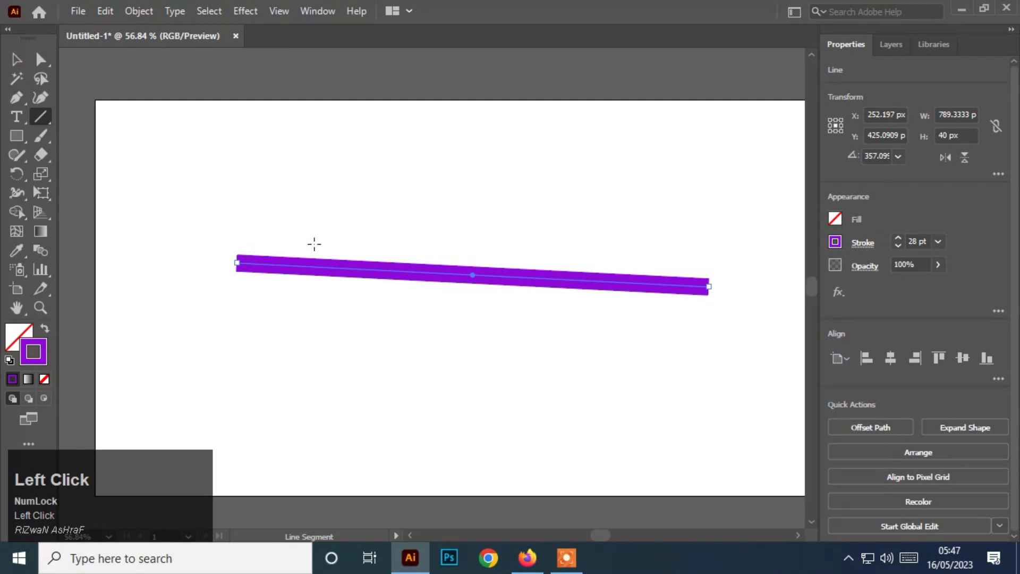
{"action": "key", "text": "Delete"}
{"action": "left_click", "coordinate": [19, 135]}
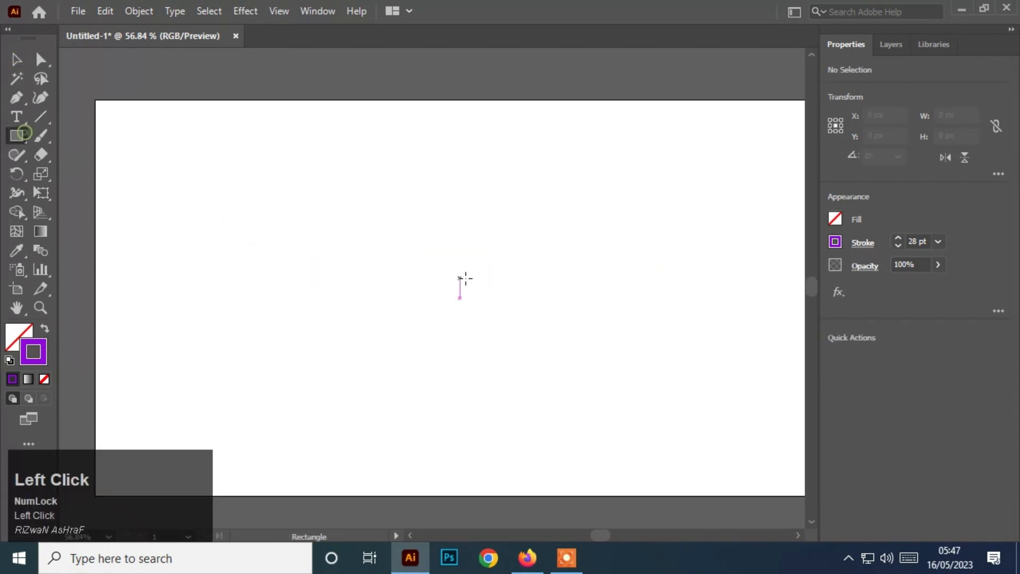
{"action": "left_click_drag", "start_coordinate": [364, 221], "coordinate": [536, 441], "text": "alt+shift"}
{"action": "key", "text": "v"}
Give the square's stroke a round corner join
{"action": "left_click", "coordinate": [479, 394]}
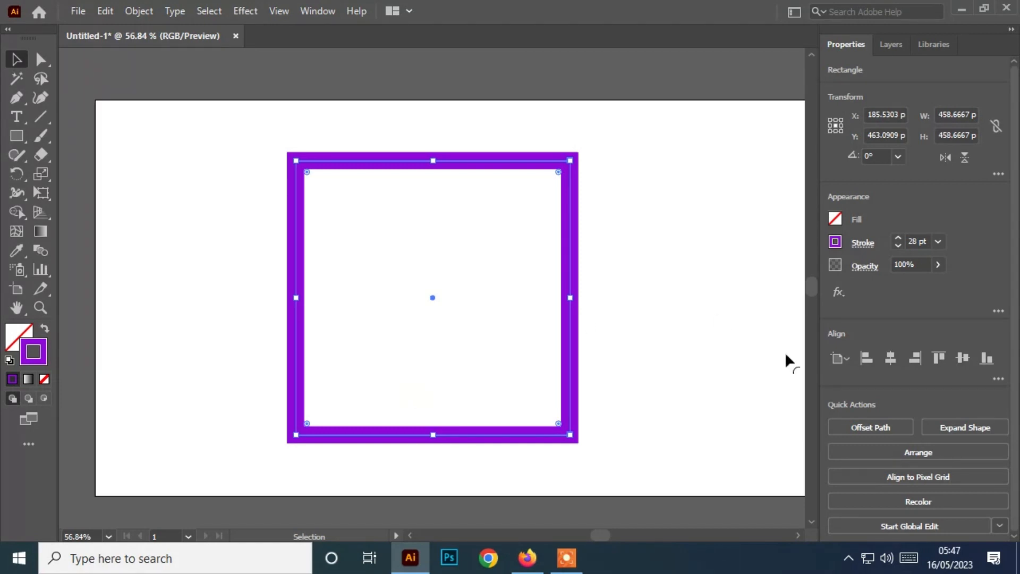
{"action": "left_click", "coordinate": [865, 243]}
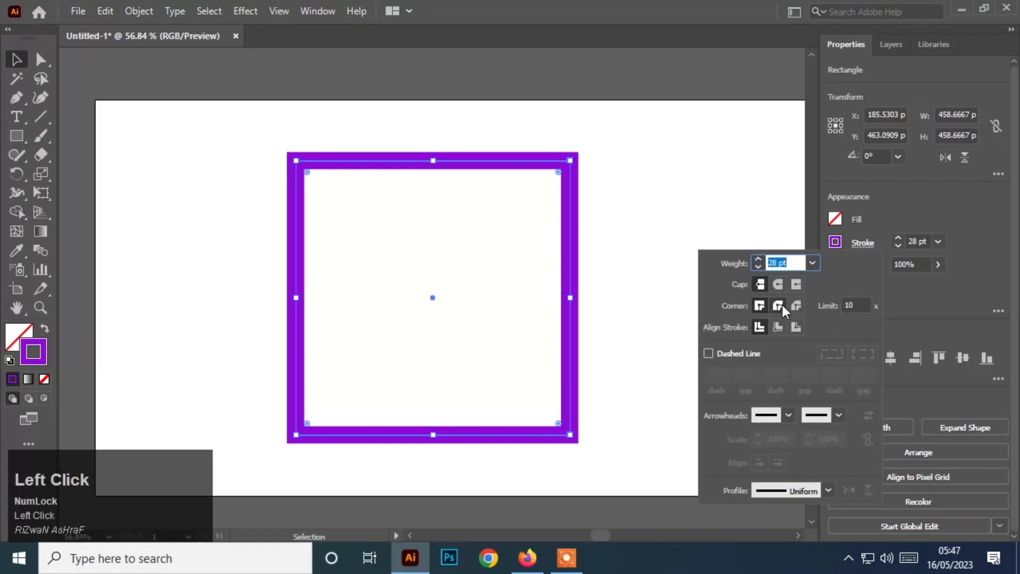
{"action": "left_click", "coordinate": [778, 307]}
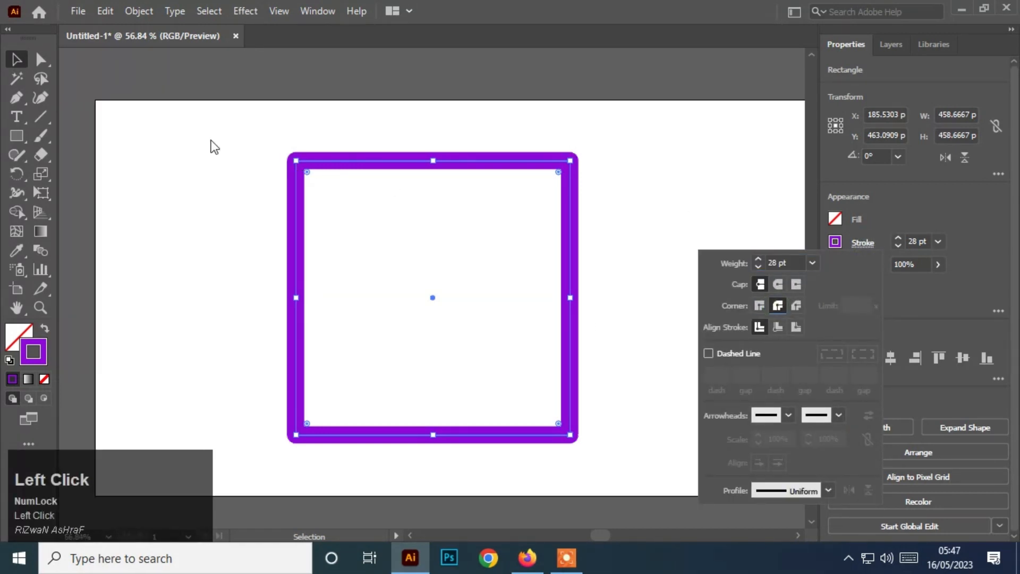
Give the square's stroke a bevel corner join, inspecting its upper-left corner up close
{"action": "left_click", "coordinate": [41, 304]}
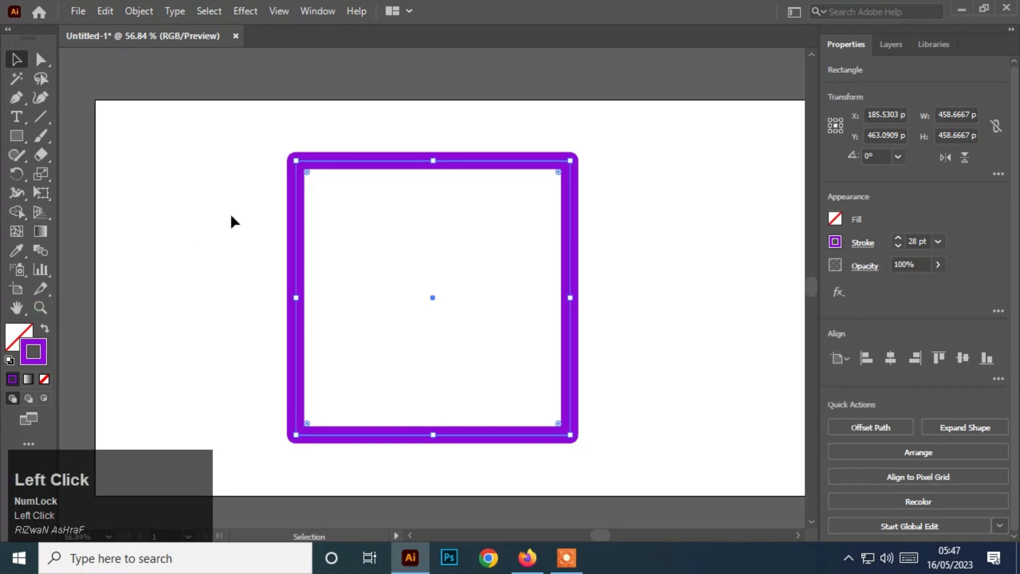
{"action": "left_click", "coordinate": [45, 307]}
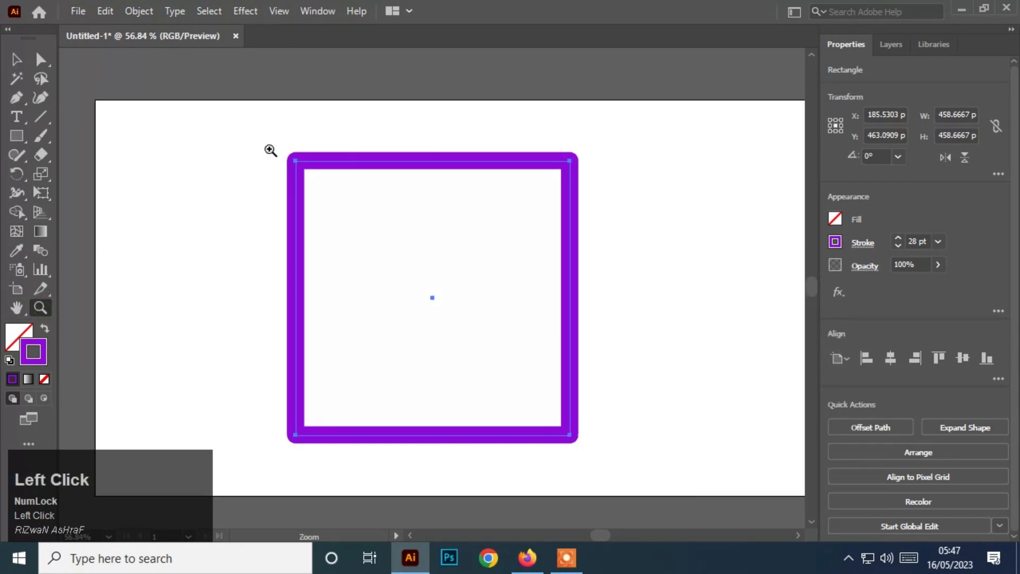
{"action": "left_click_drag", "start_coordinate": [268, 150], "coordinate": [675, 468]}
{"action": "left_click", "coordinate": [14, 58]}
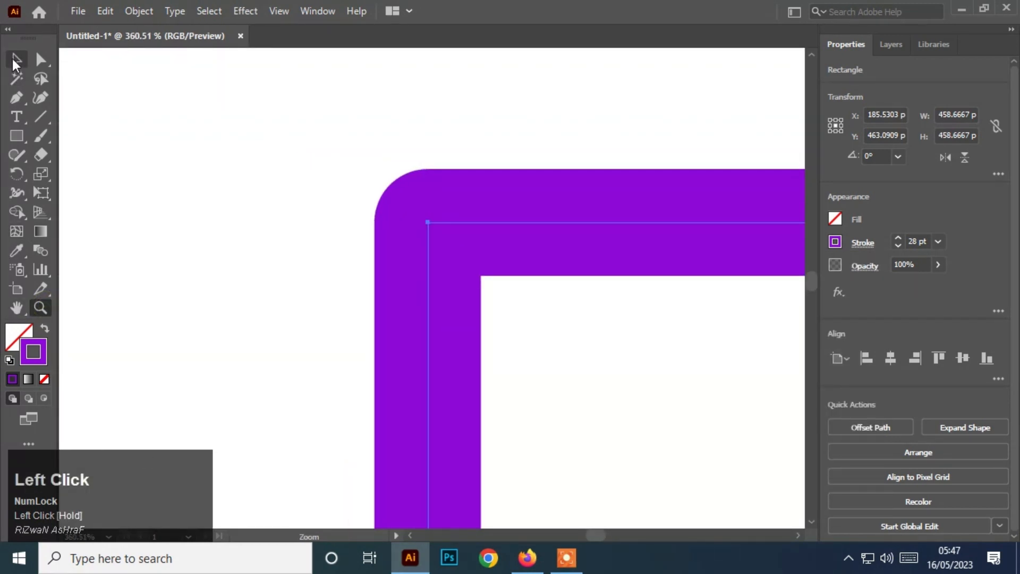
{"action": "left_click", "coordinate": [870, 243]}
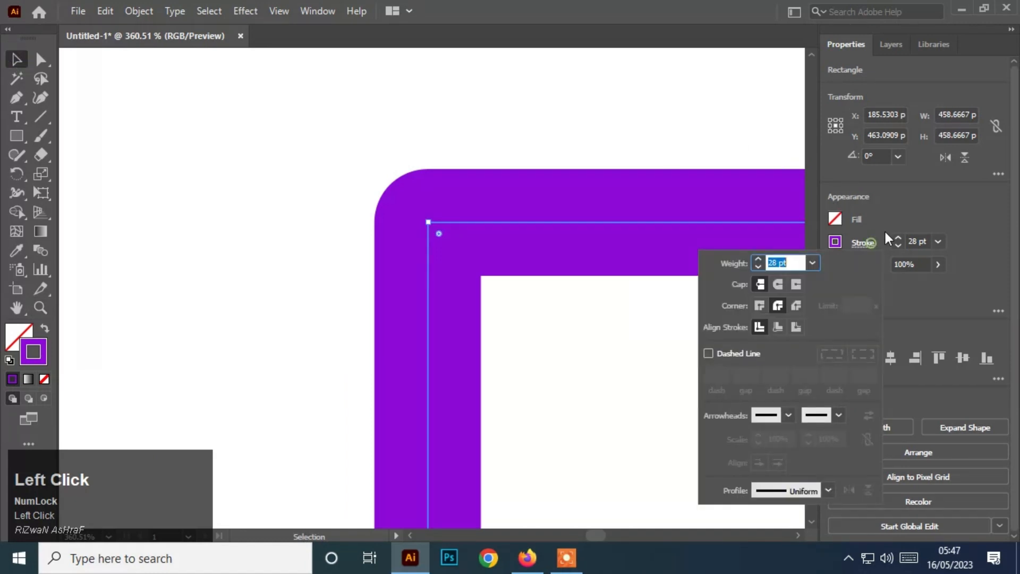
{"action": "left_click", "coordinate": [796, 306]}
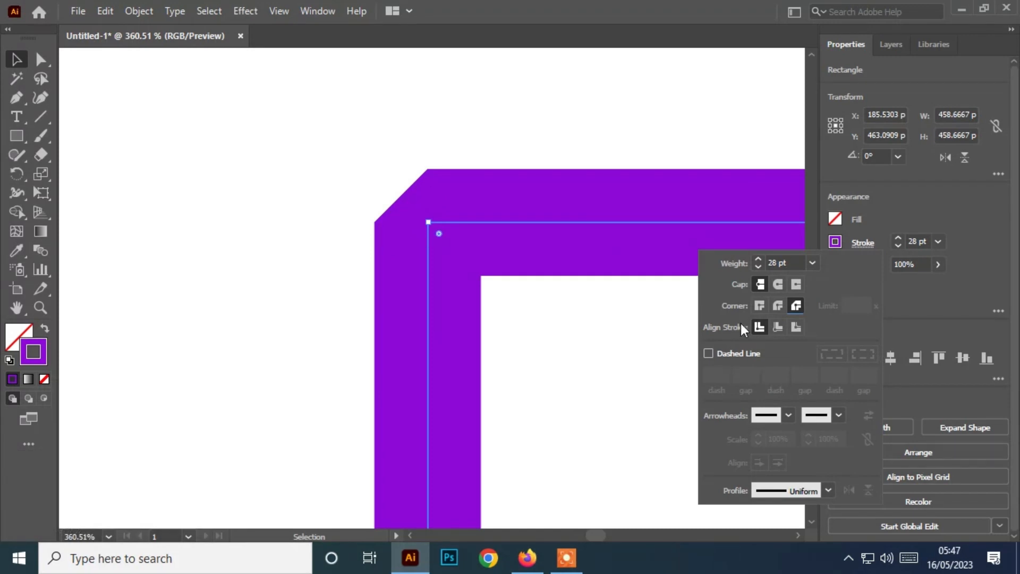
Try aligning the square's stroke to the inside and outside, restore center alignment, and set the corner join to miter
{"action": "left_click", "coordinate": [778, 328]}
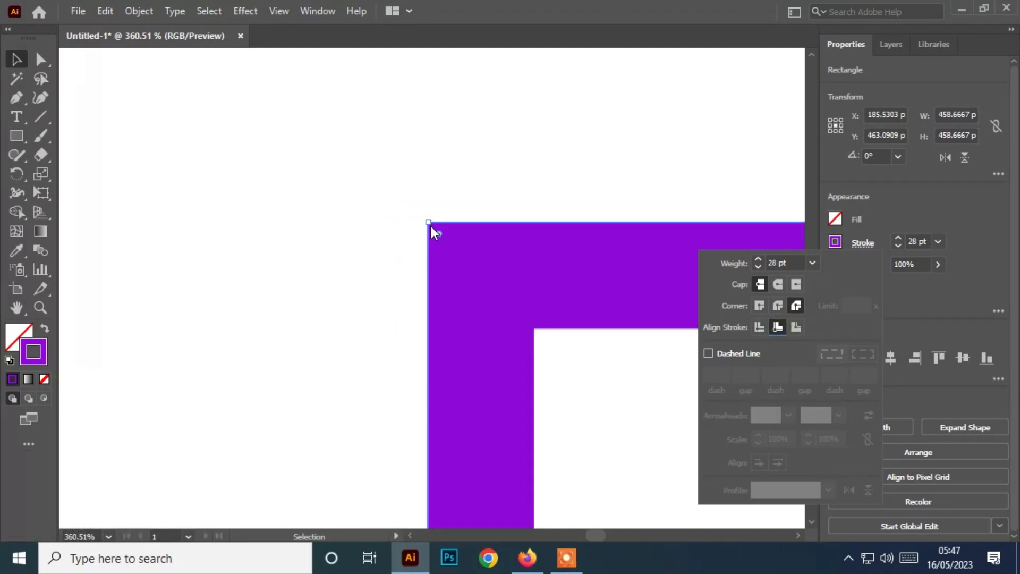
{"action": "left_click", "coordinate": [796, 327]}
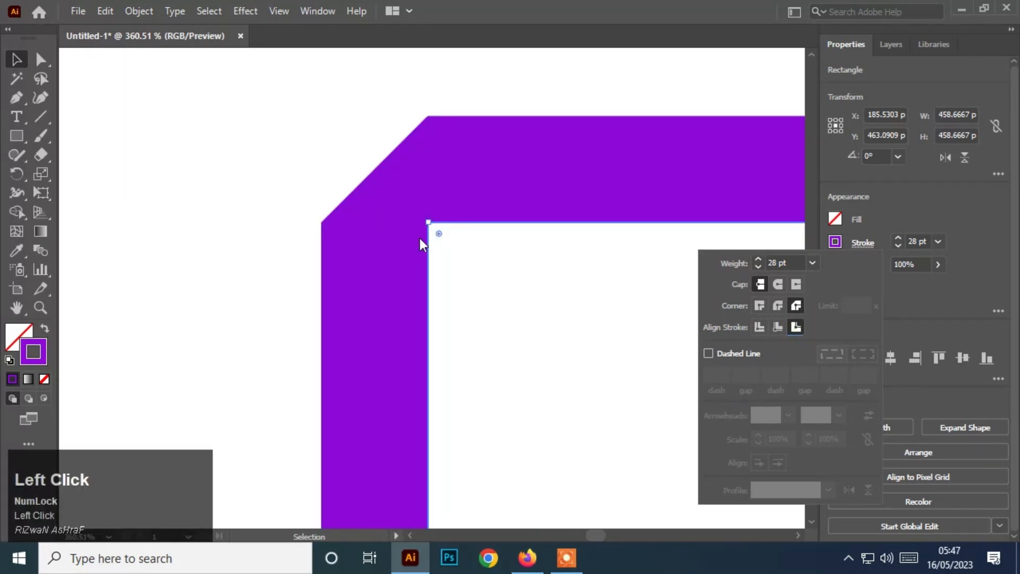
{"action": "left_click", "coordinate": [760, 328]}
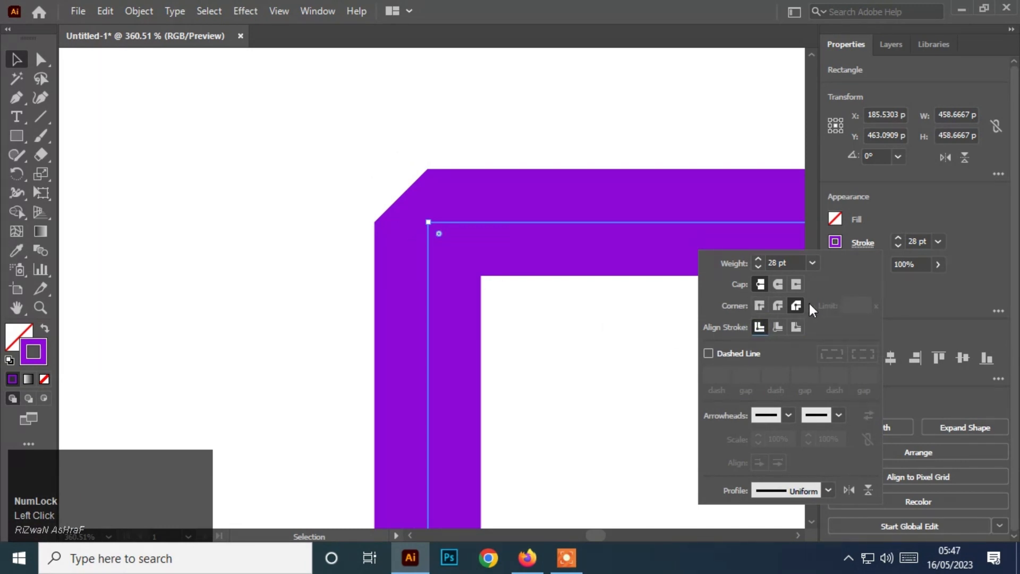
{"action": "left_click", "coordinate": [759, 306]}
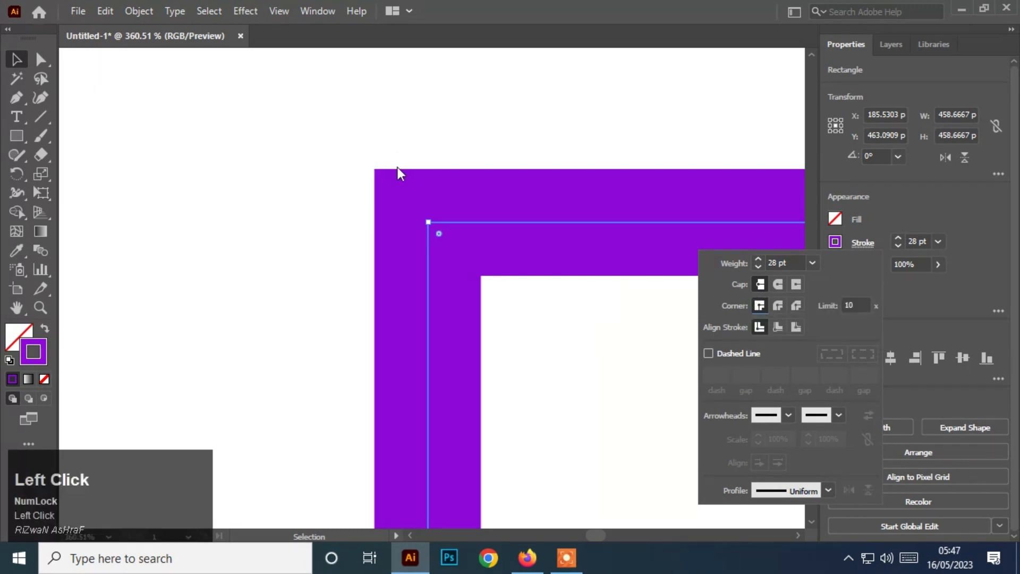
{"action": "key", "text": "ctrl+0"}
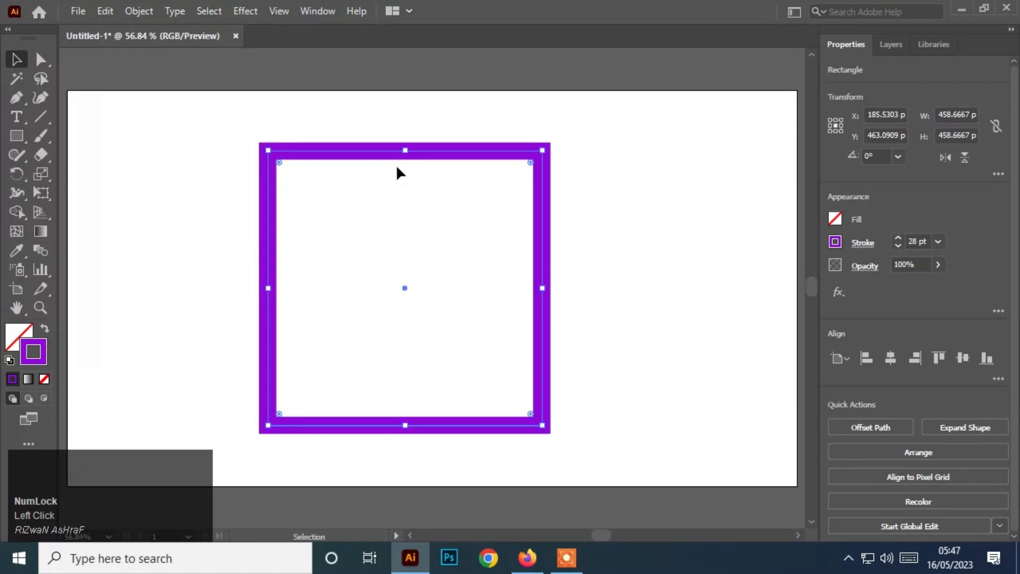
Make the square's stroke dashed, with the dashes aligned to the corners
{"action": "left_click", "coordinate": [863, 244]}
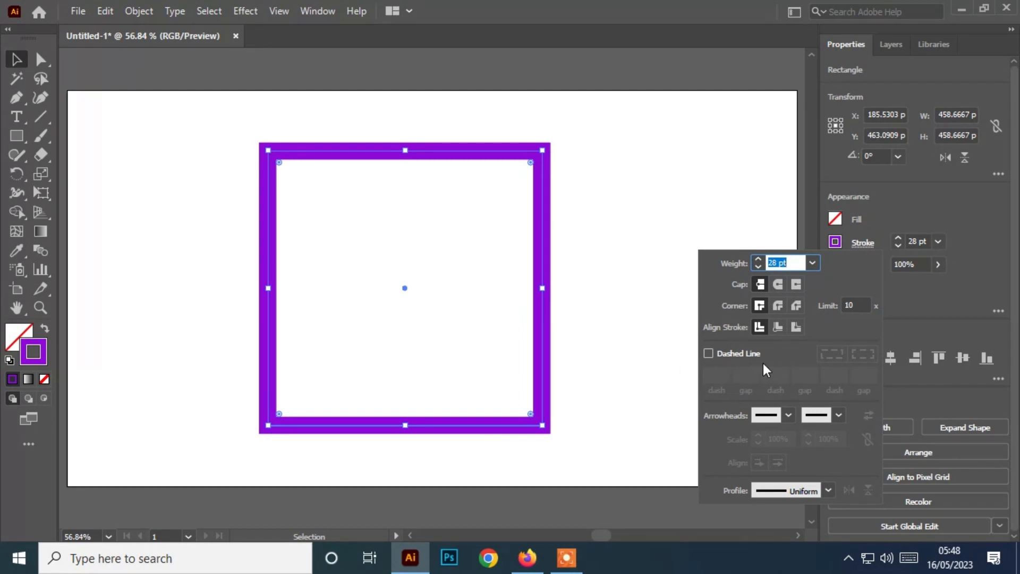
{"action": "left_click", "coordinate": [709, 354]}
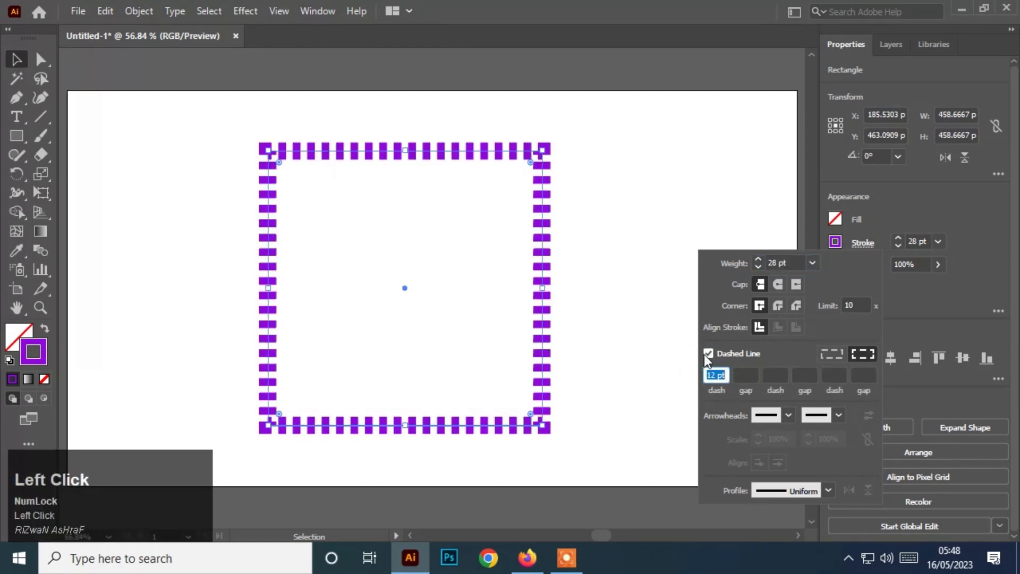
{"action": "left_click", "coordinate": [833, 354]}
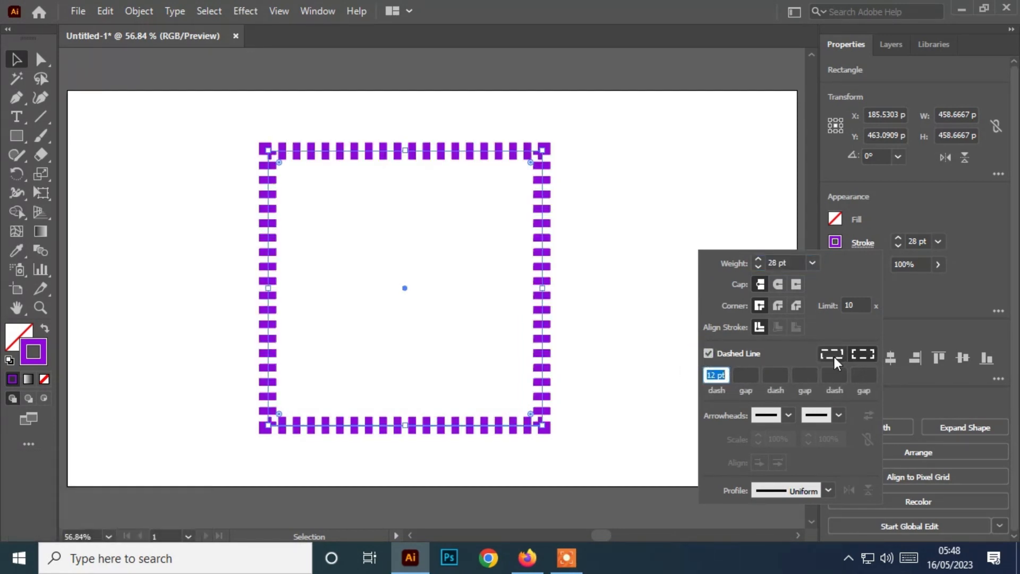
{"action": "left_click", "coordinate": [869, 359]}
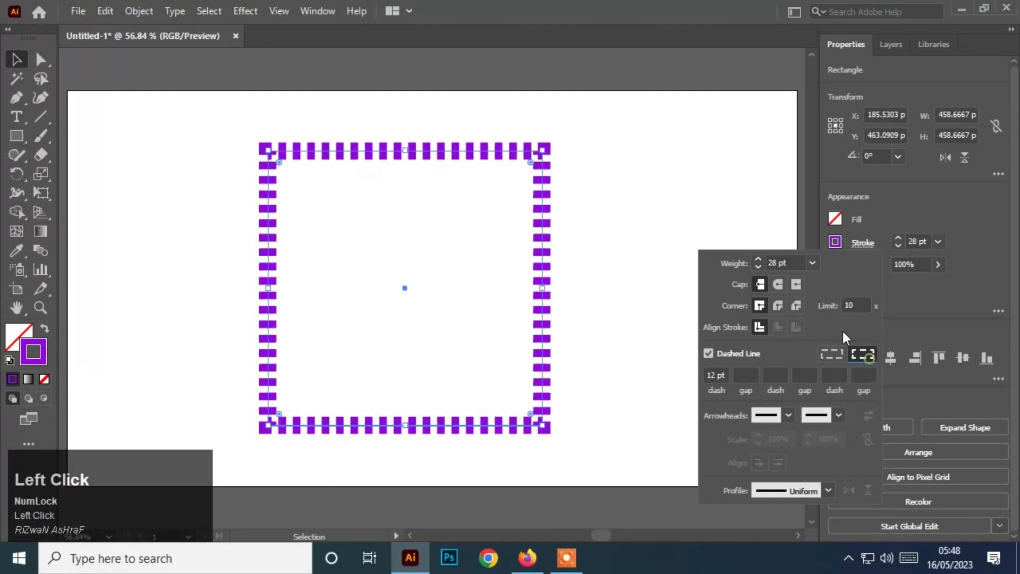
Try longer and shorter dash lengths on the square's stroke, ending at 11 pt
{"action": "double_click", "coordinate": [717, 377]}
{"action": "key", "text": "Up"}
{"action": "key", "text": "Up"}
{"action": "key", "text": "Up"}
{"action": "key", "text": "Up"}
{"action": "key", "text": "Up"}
{"action": "key", "text": "Up"}
{"action": "key", "text": "Up"}
{"action": "key", "text": "Up"}
{"action": "key", "text": "Up"}
{"action": "key", "text": "Up"}
{"action": "key", "text": "Up"}
{"action": "key", "text": "Up"}
{"action": "key", "text": "Up"}
{"action": "key", "text": "Up"}
{"action": "key", "text": "Up"}
{"action": "key", "text": "Up"}
{"action": "key", "text": "Up"}
{"action": "key", "text": "Up"}
{"action": "key", "text": "Up"}
{"action": "key", "text": "Up"}
{"action": "key", "text": "Down"}
{"action": "key", "text": "Down"}
{"action": "key", "text": "Down"}
{"action": "key", "text": "Down"}
{"action": "key", "text": "Down"}
{"action": "key", "text": "Down"}
{"action": "key", "text": "Down"}
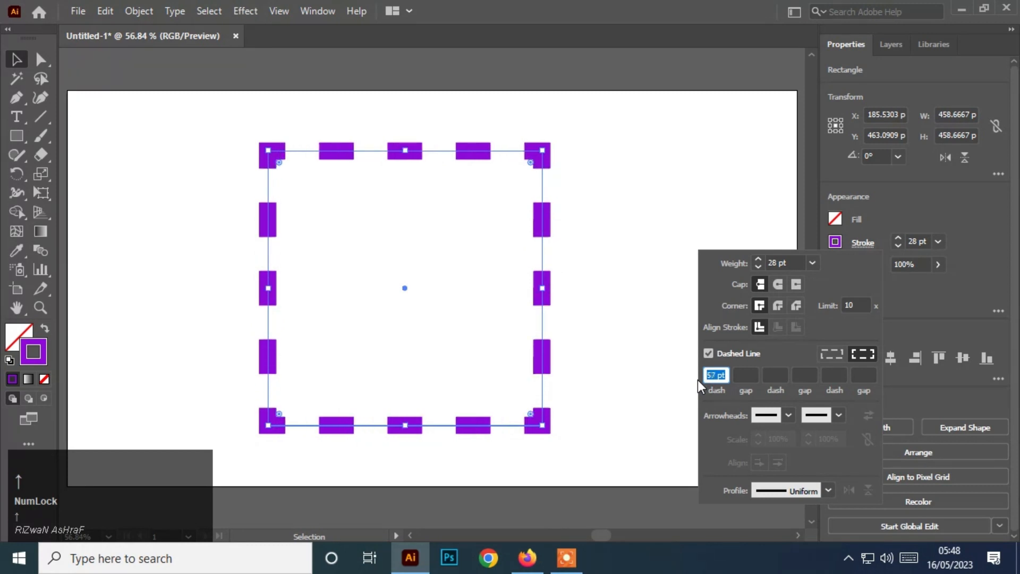
{"action": "key", "text": "Down"}
{"action": "key", "text": "Down"}
{"action": "key", "text": "Down"}
{"action": "key", "text": "Down"}
{"action": "key", "text": "Down"}
{"action": "key", "text": "Down"}
{"action": "key", "text": "Down"}
{"action": "key", "text": "Down"}
{"action": "key", "text": "Down"}
{"action": "key", "text": "Down"}
{"action": "key", "text": "Down"}
{"action": "key", "text": "Down"}
{"action": "key", "text": "Down"}
{"action": "key", "text": "Down"}
{"action": "key", "text": "Down"}
{"action": "key", "text": "Down"}
{"action": "key", "text": "Down"}
{"action": "key", "text": "Down"}
{"action": "key", "text": "Down"}
{"action": "key", "text": "Down"}
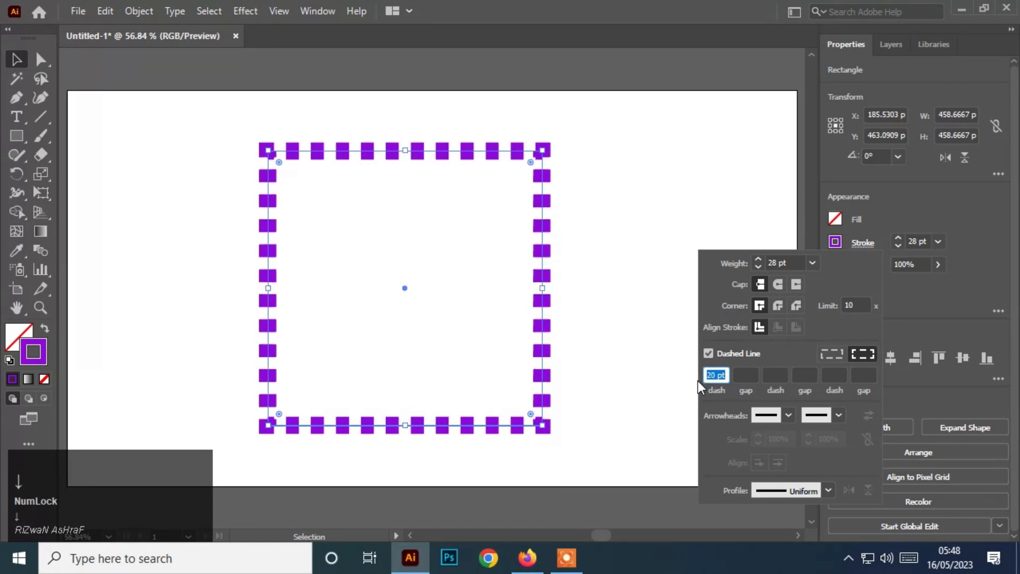
{"action": "key", "text": "Up"}
{"action": "key", "text": "Up"}
{"action": "key", "text": "Up"}
{"action": "key", "text": "Up"}
{"action": "key", "text": "Up"}
{"action": "key", "text": "Up"}
{"action": "key", "text": "Up"}
{"action": "key", "text": "Up"}
{"action": "key", "text": "Up"}
{"action": "key", "text": "Up"}
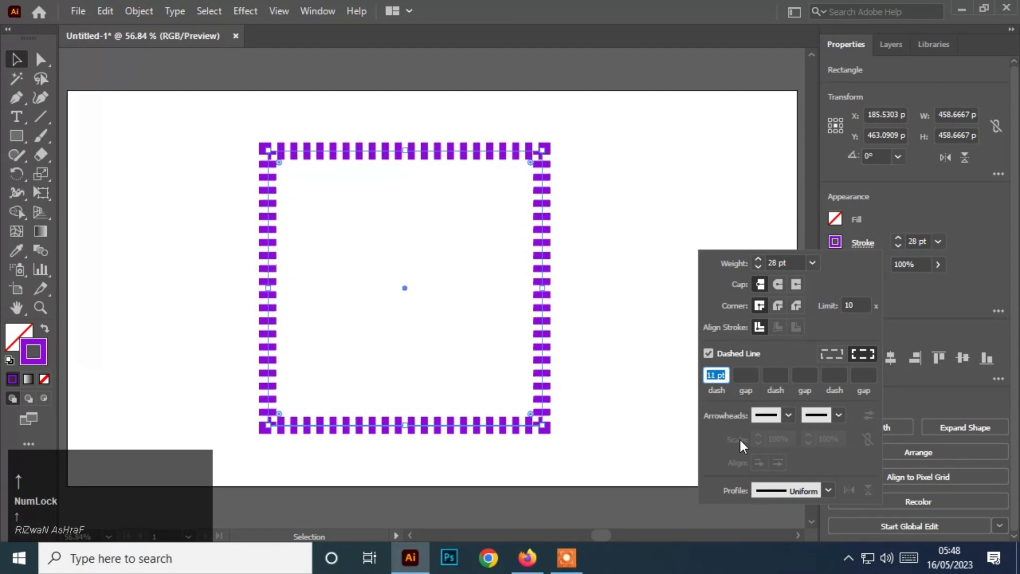
Delete the dashed square from the artboard
{"action": "left_click", "coordinate": [11, 56]}
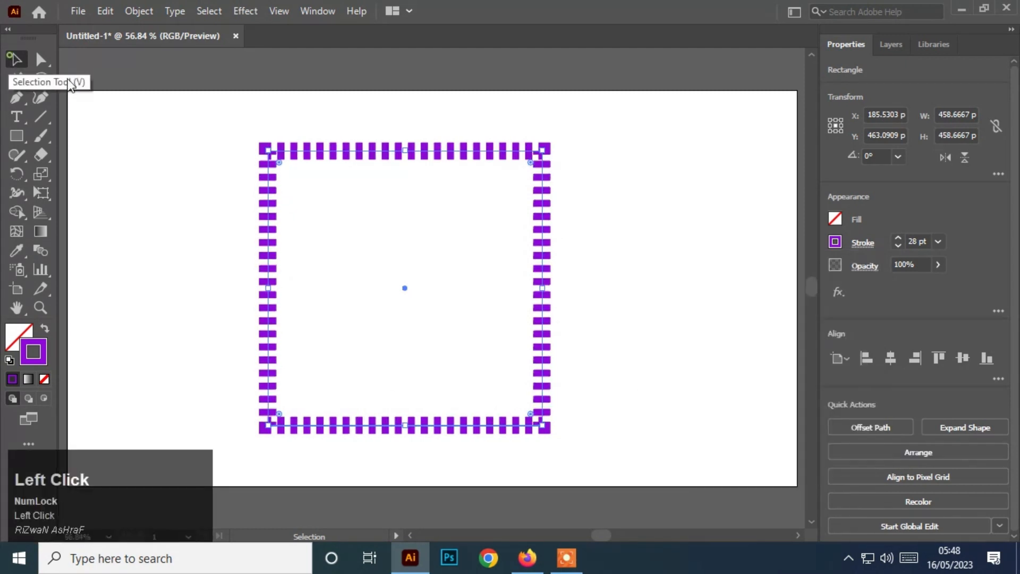
{"action": "left_click", "coordinate": [200, 100]}
{"action": "left_click_drag", "start_coordinate": [228, 123], "coordinate": [573, 333]}
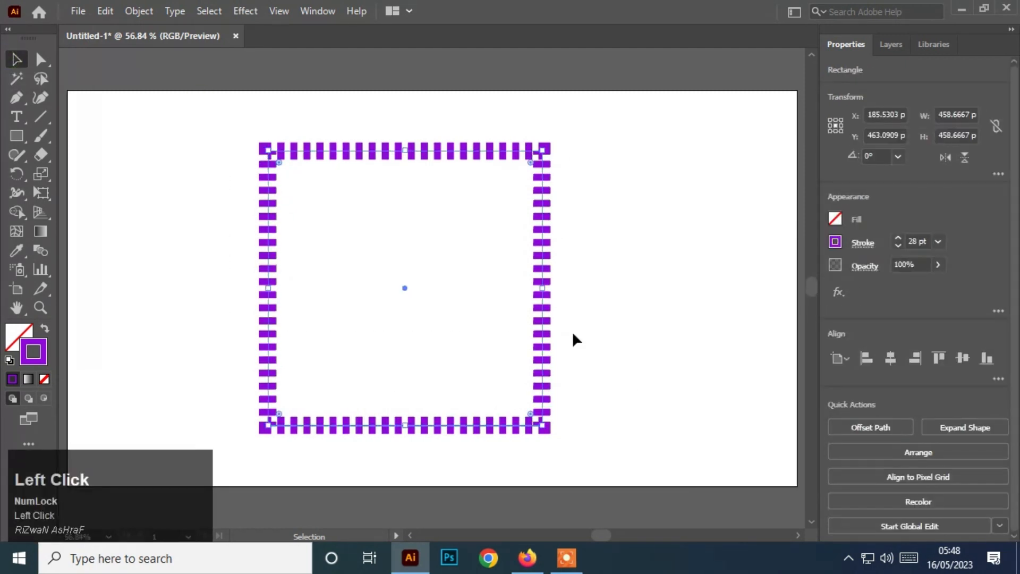
{"action": "key", "text": "Delete"}
Draw a slightly sloping dashed line about 693 px wide across the middle of the artboard, and delete it
{"action": "left_click", "coordinate": [42, 117]}
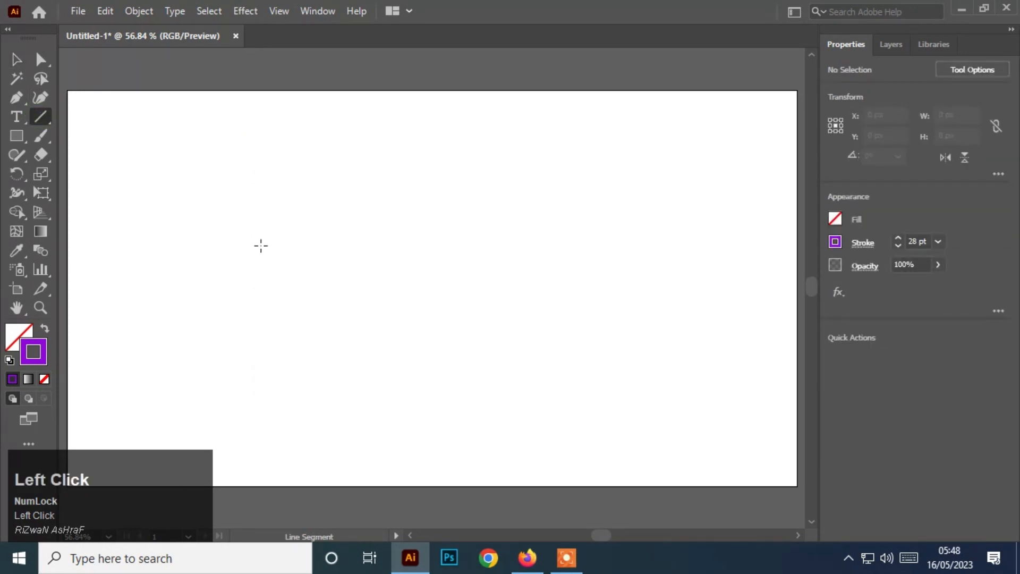
{"action": "mouse_move", "coordinate": [259, 245]}
{"action": "left_mouse_down"}
{"action": "mouse_move", "coordinate": [724, 246]}
{"action": "mouse_move", "coordinate": [633, 349]}
{"action": "mouse_move", "coordinate": [678, 383]}
{"action": "mouse_move", "coordinate": [660, 319]}
{"action": "mouse_move", "coordinate": [661, 199]}
{"action": "mouse_move", "coordinate": [676, 166]}
{"action": "mouse_move", "coordinate": [675, 291]}
{"action": "left_mouse_up"}
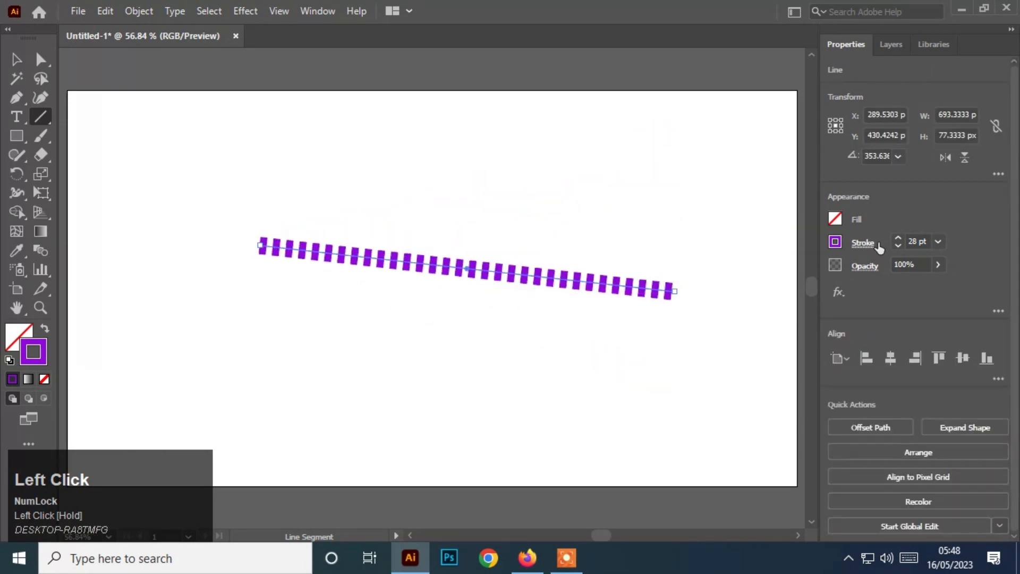
{"action": "left_click", "coordinate": [16, 59]}
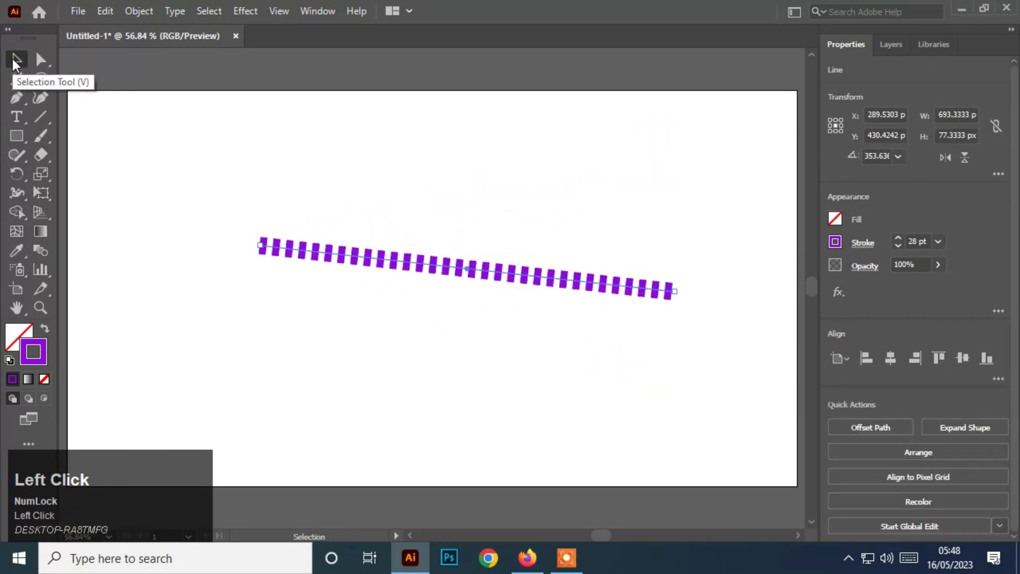
{"action": "key", "text": "Delete"}
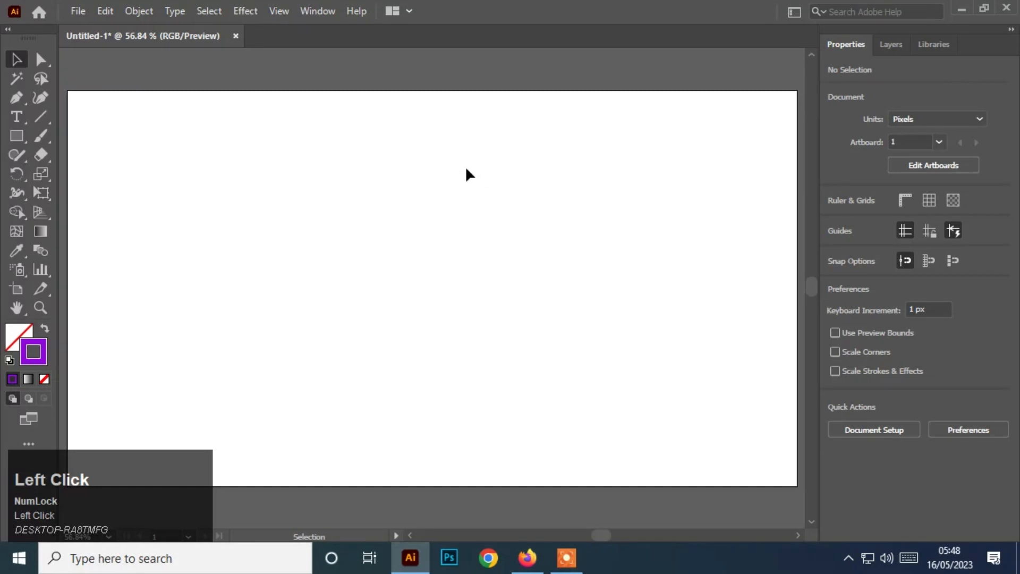
Draw a perfectly horizontal dashed line about 881 px long, and delete it
{"action": "left_click", "coordinate": [40, 117]}
{"action": "mouse_move", "coordinate": [262, 287]}
{"action": "left_mouse_down", "text": "shift"}
{"action": "mouse_move", "coordinate": [765, 297]}
{"action": "mouse_move", "coordinate": [166, 301]}
{"action": "mouse_move", "coordinate": [665, 282]}
{"action": "mouse_move", "coordinate": [642, 166]}
{"action": "mouse_move", "coordinate": [679, 175]}
{"action": "mouse_move", "coordinate": [677, 380]}
{"action": "mouse_move", "coordinate": [713, 217]}
{"action": "mouse_move", "coordinate": [567, 267]}
{"action": "mouse_move", "coordinate": [269, 276]}
{"action": "mouse_move", "coordinate": [704, 267]}
{"action": "mouse_move", "coordinate": [258, 283]}
{"action": "left_mouse_up", "text": "shift"}
{"action": "left_click_drag", "start_coordinate": [191, 287], "coordinate": [789, 289], "text": "shift"}
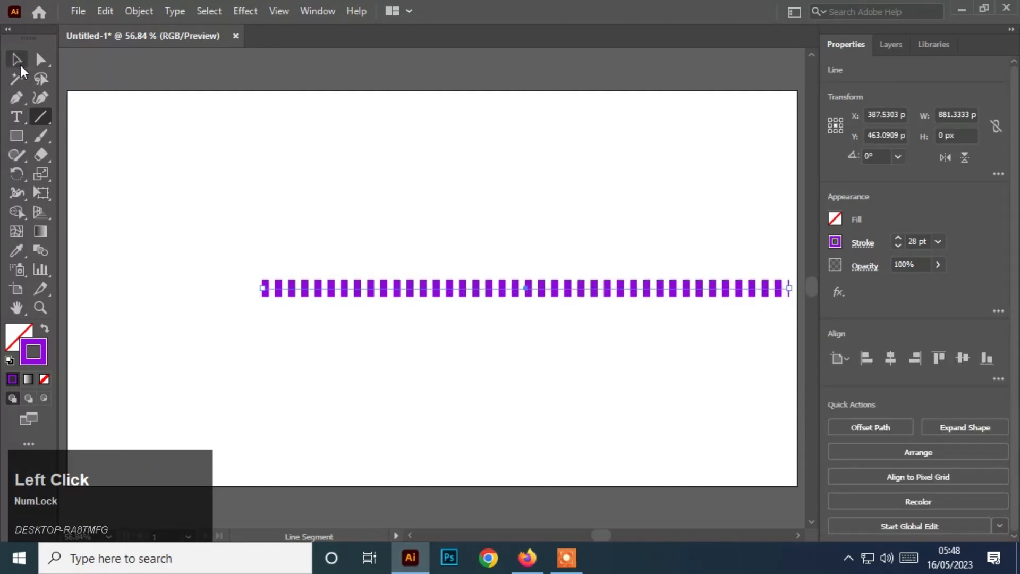
{"action": "left_click", "coordinate": [17, 59]}
{"action": "left_click_drag", "start_coordinate": [470, 293], "coordinate": [401, 288]}
{"action": "key", "text": "Delete"}
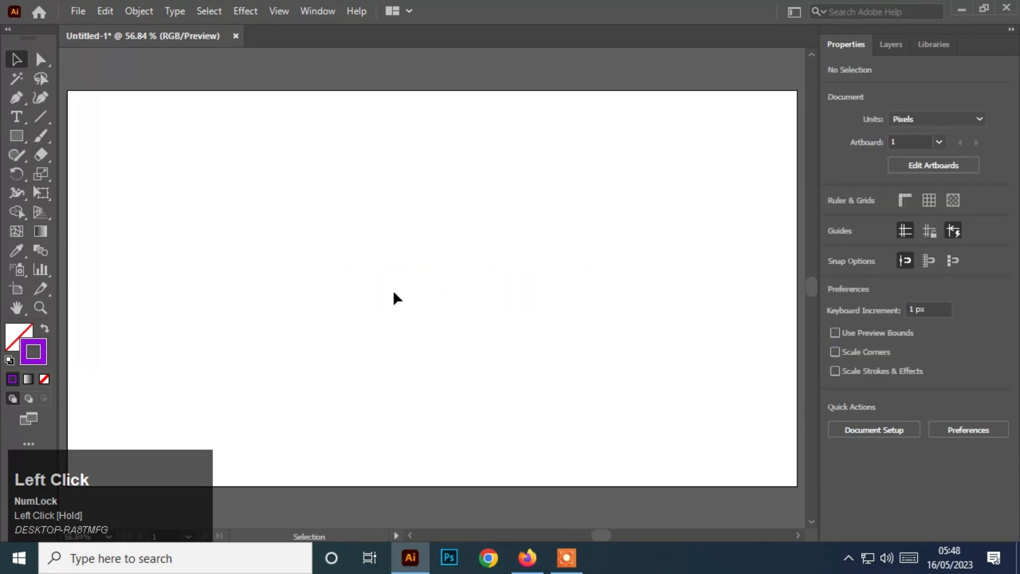
Draw a horizontal line about 1085 px long outward from its center across the artboard, and shift it slightly down and right
{"action": "left_click", "coordinate": [40, 117]}
{"action": "mouse_move", "coordinate": [425, 269]}
{"action": "left_mouse_down", "text": "alt+shift"}
{"action": "mouse_move", "coordinate": [492, 290]}
{"action": "mouse_move", "coordinate": [718, 294]}
{"action": "mouse_move", "coordinate": [701, 297]}
{"action": "mouse_move", "coordinate": [615, 294]}
{"action": "mouse_move", "coordinate": [728, 287]}
{"action": "mouse_move", "coordinate": [688, 292]}
{"action": "mouse_move", "coordinate": [467, 400]}
{"action": "mouse_move", "coordinate": [478, 480]}
{"action": "mouse_move", "coordinate": [458, 314]}
{"action": "mouse_move", "coordinate": [454, 503]}
{"action": "mouse_move", "coordinate": [471, 389]}
{"action": "mouse_move", "coordinate": [545, 393]}
{"action": "mouse_move", "coordinate": [622, 433]}
{"action": "mouse_move", "coordinate": [580, 404]}
{"action": "mouse_move", "coordinate": [629, 299]}
{"action": "mouse_move", "coordinate": [735, 303]}
{"action": "mouse_move", "coordinate": [647, 327]}
{"action": "mouse_move", "coordinate": [665, 334]}
{"action": "mouse_move", "coordinate": [782, 309]}
{"action": "mouse_move", "coordinate": [747, 314]}
{"action": "left_mouse_up", "text": "alt+shift"}
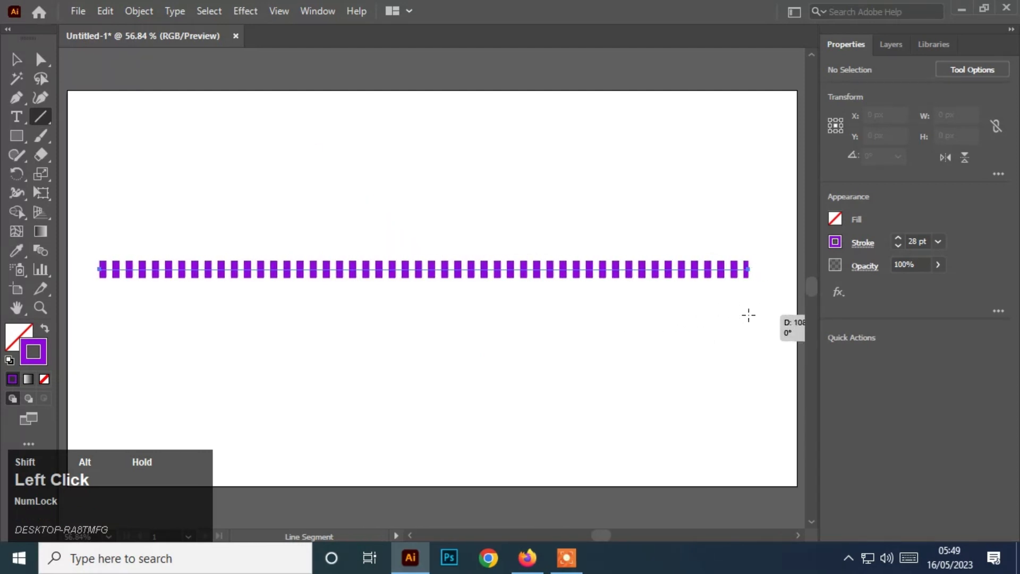
{"action": "left_click", "coordinate": [16, 59]}
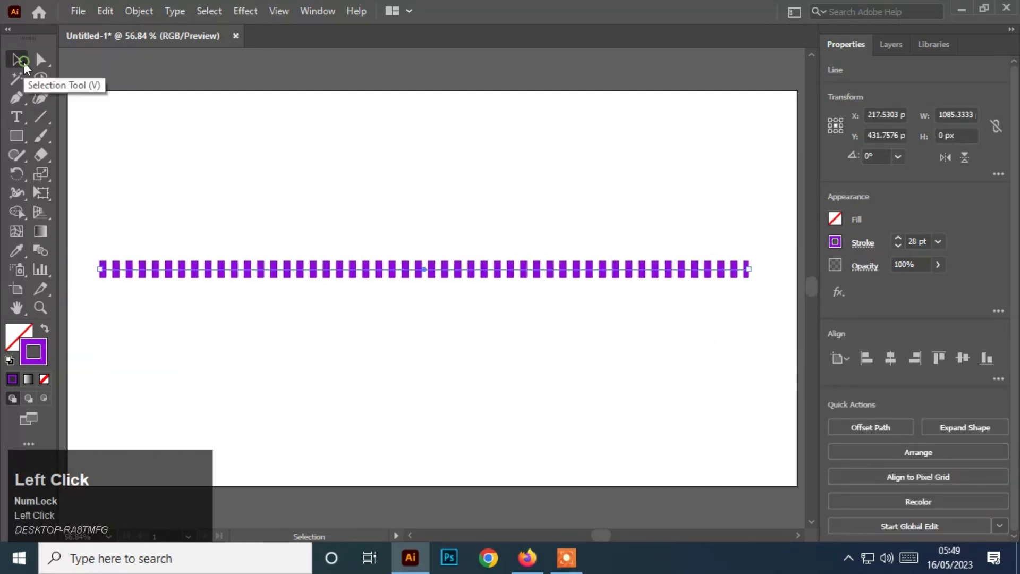
{"action": "left_click_drag", "start_coordinate": [456, 271], "coordinate": [468, 282]}
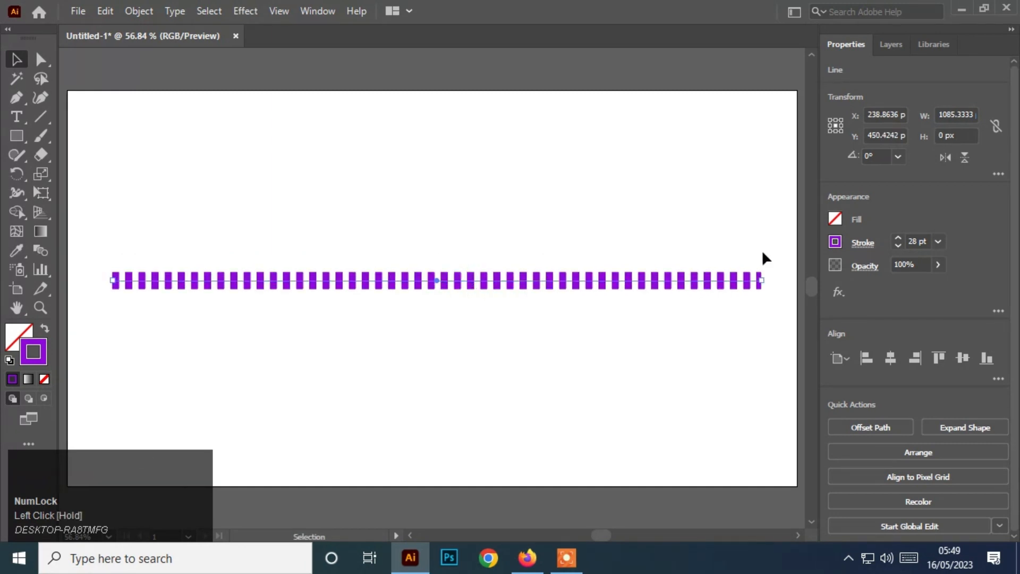
Turn off the dashes on the horizontal line's stroke and move the line slightly up and left
{"action": "left_click", "coordinate": [860, 243]}
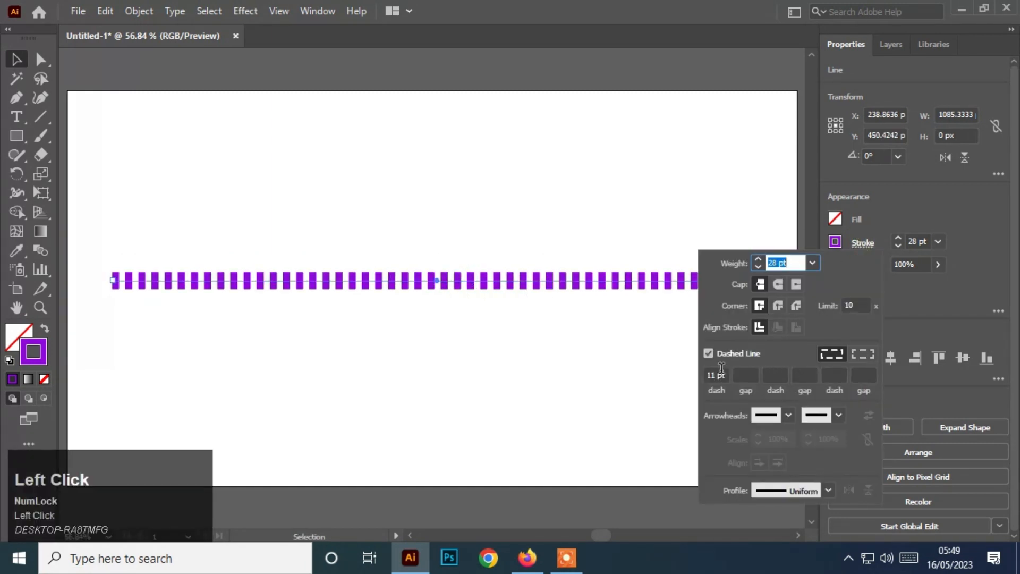
{"action": "left_click", "coordinate": [709, 354]}
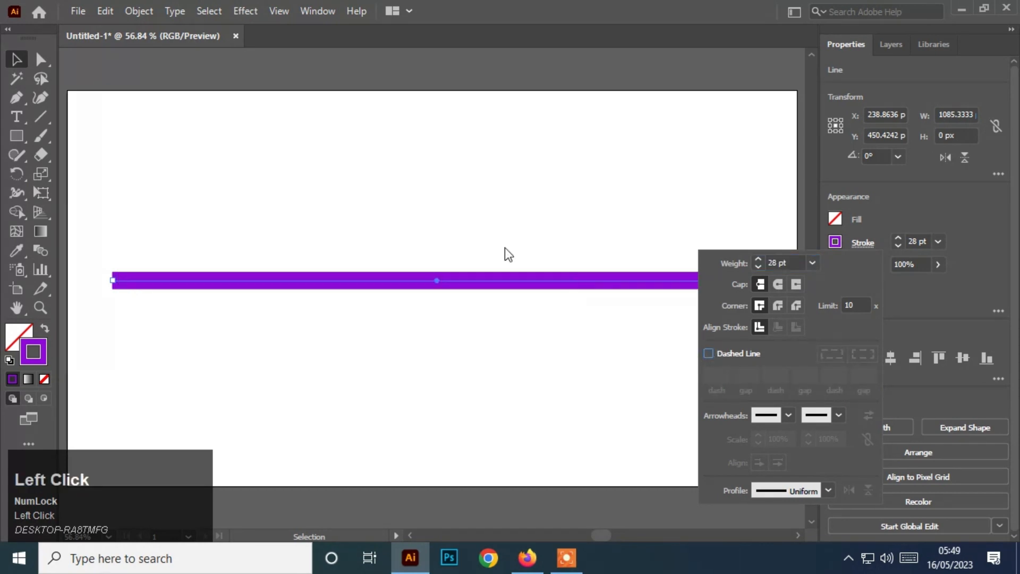
{"action": "left_click_drag", "start_coordinate": [519, 285], "coordinate": [505, 259]}
Move the line to the upper part of the artboard and add a solid triangular arrowhead at its start
{"action": "left_click", "coordinate": [871, 246]}
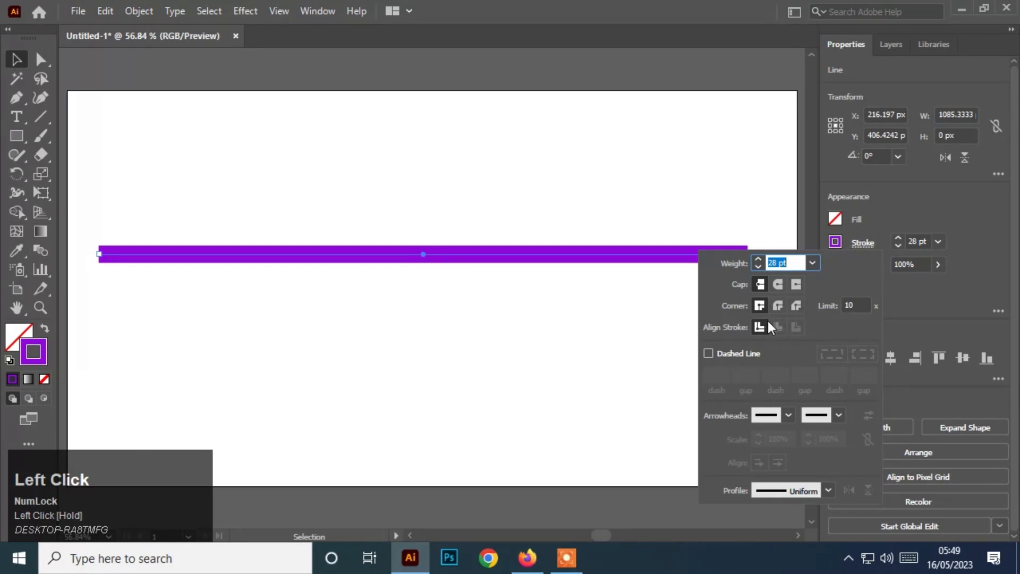
{"action": "left_click", "coordinate": [452, 254]}
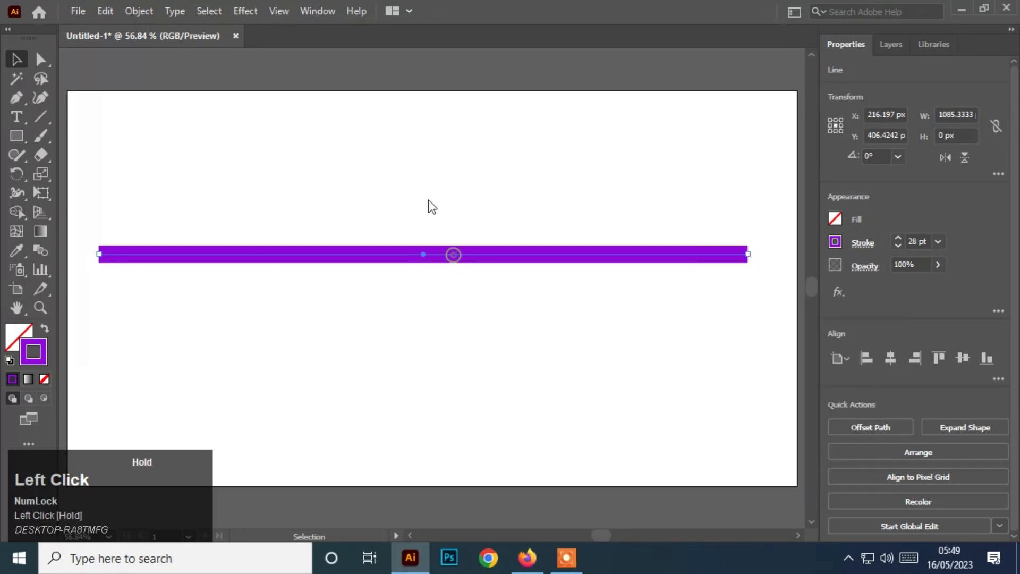
{"action": "mouse_move", "coordinate": [450, 253]}
{"action": "left_mouse_down"}
{"action": "mouse_move", "coordinate": [436, 201]}
{"action": "mouse_move", "coordinate": [444, 179]}
{"action": "left_mouse_up"}
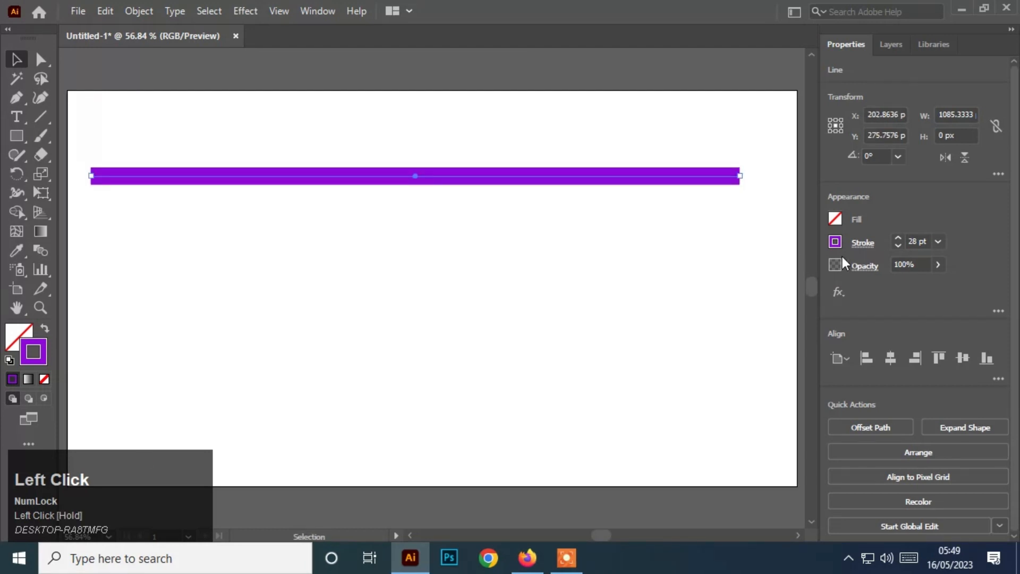
{"action": "left_click", "coordinate": [854, 244]}
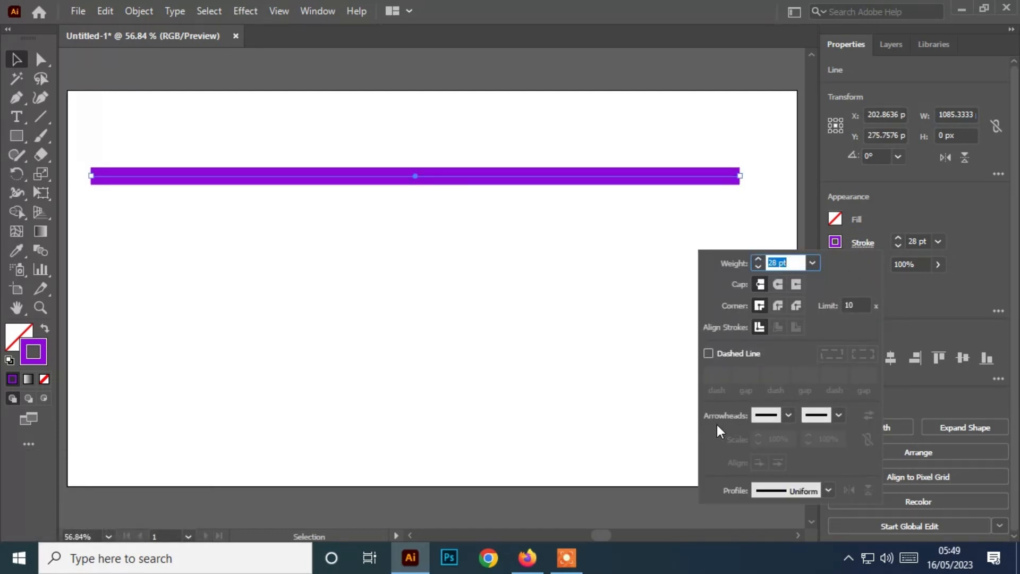
{"action": "left_click", "coordinate": [788, 416]}
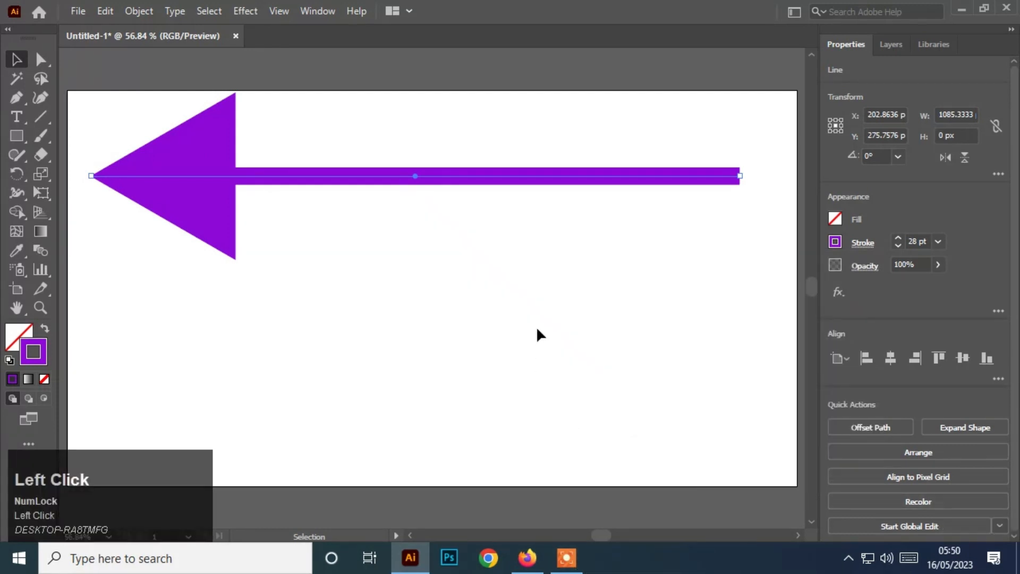
Move the line slightly down and right, and apply the Arrow 3 arrowhead to its end point
{"action": "left_click_drag", "start_coordinate": [448, 182], "coordinate": [458, 193]}
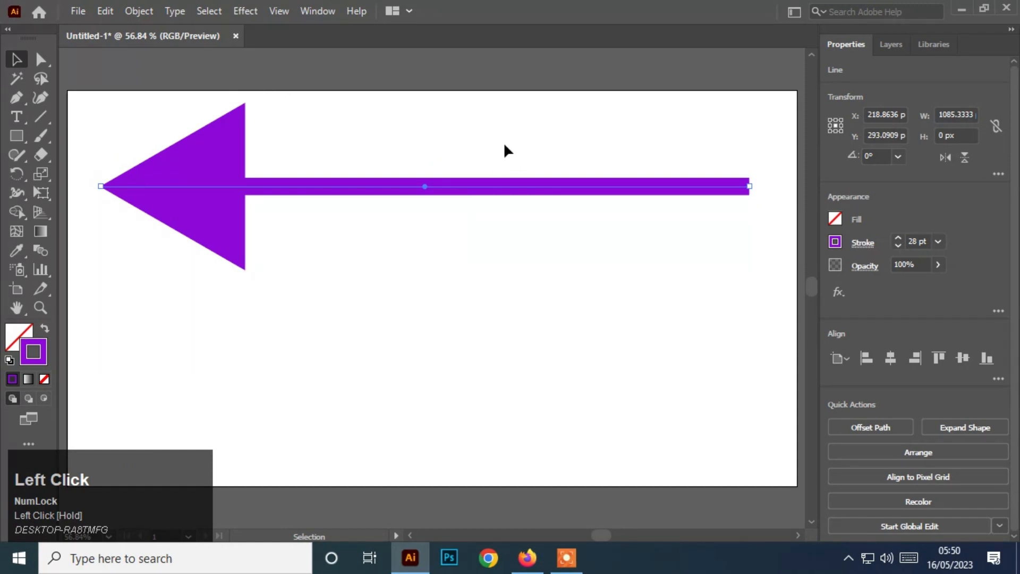
{"action": "left_click", "coordinate": [874, 247]}
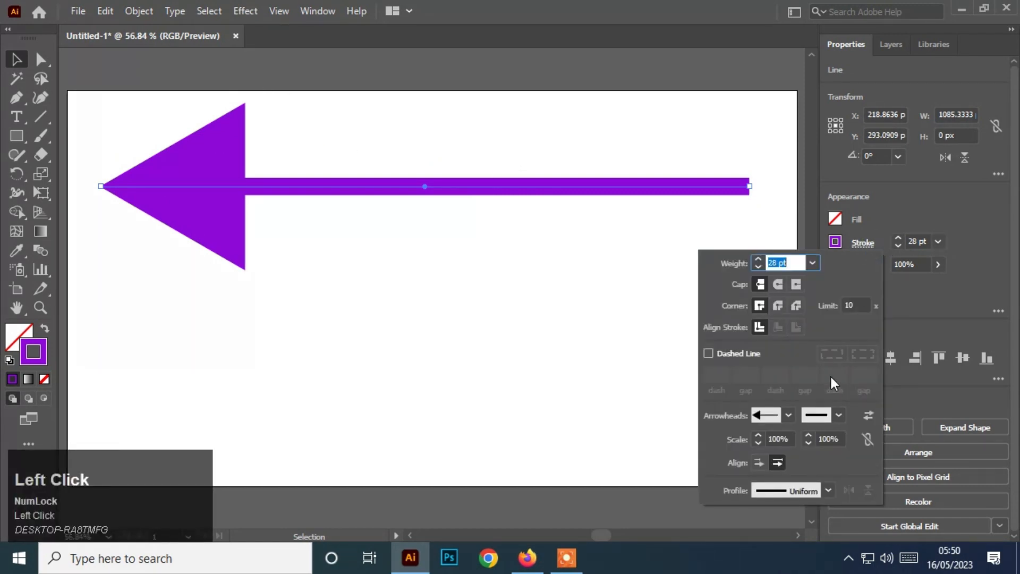
{"action": "left_click", "coordinate": [839, 416]}
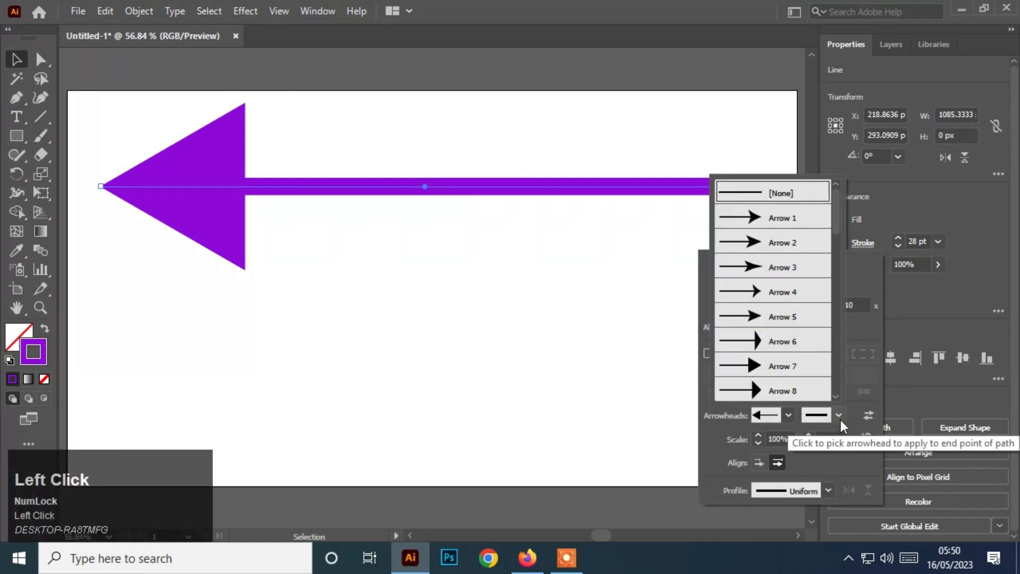
{"action": "left_click", "coordinate": [758, 268]}
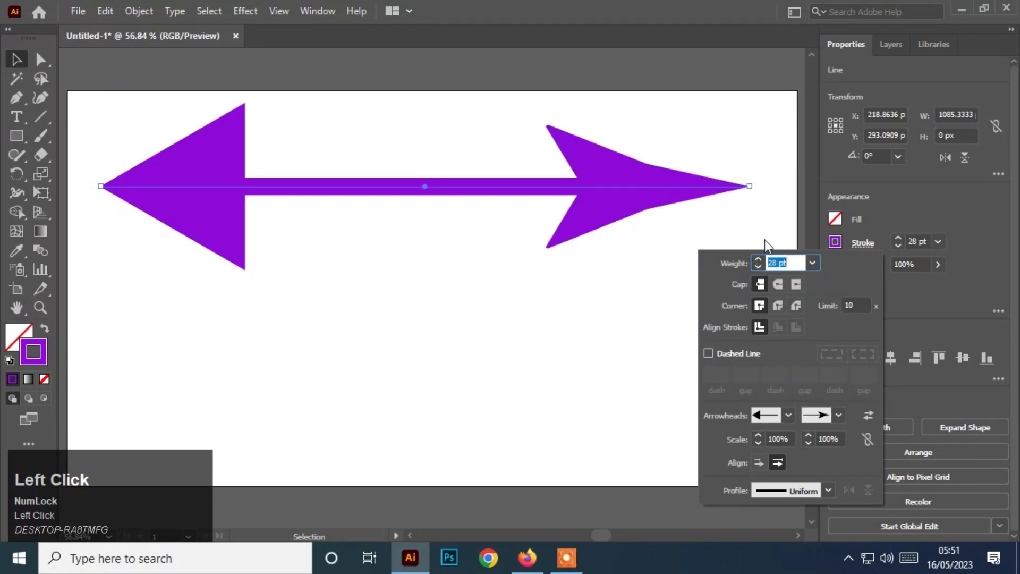
Change the line's end arrowhead to Arrow 18, and move the line down toward the middle of the artboard
{"action": "left_click", "coordinate": [839, 414]}
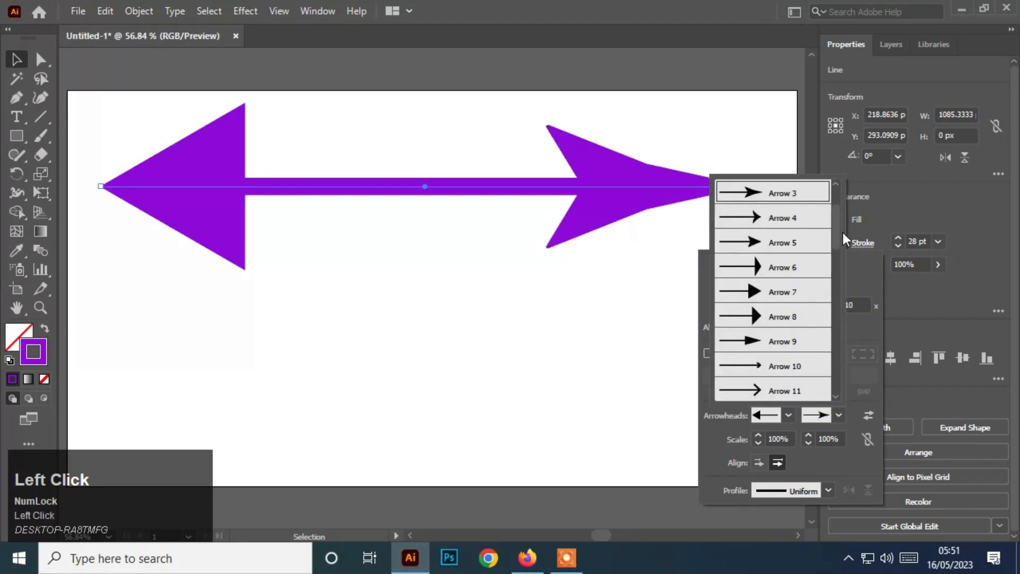
{"action": "left_click_drag", "start_coordinate": [837, 233], "coordinate": [837, 282]}
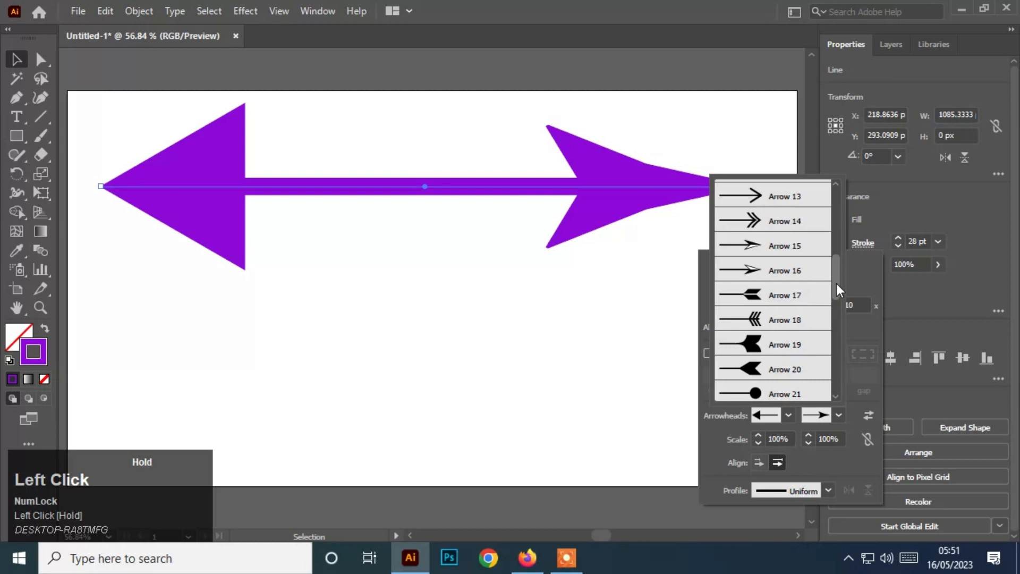
{"action": "left_click", "coordinate": [742, 326]}
{"action": "left_click", "coordinate": [365, 221]}
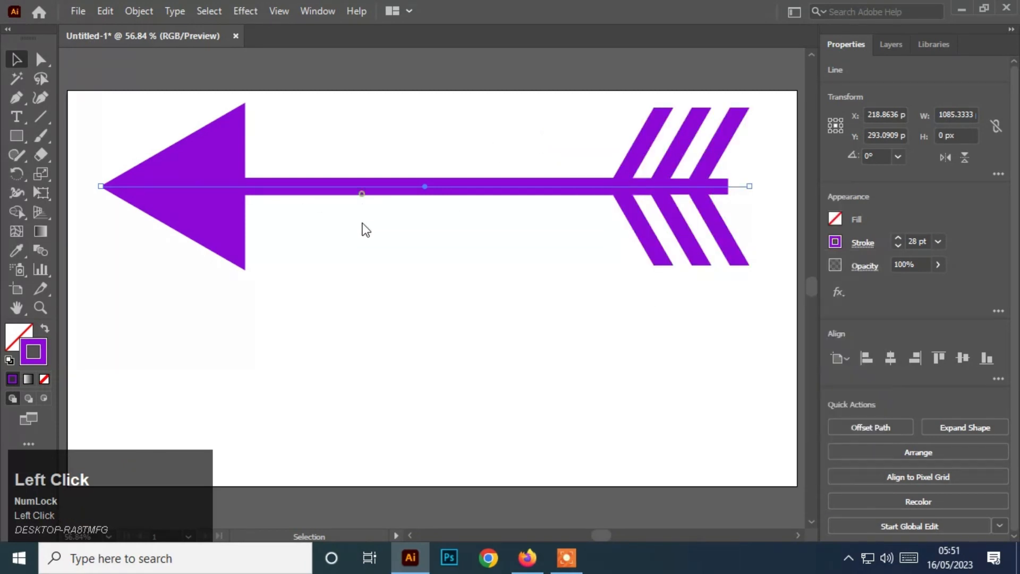
{"action": "left_click_drag", "start_coordinate": [378, 192], "coordinate": [385, 246]}
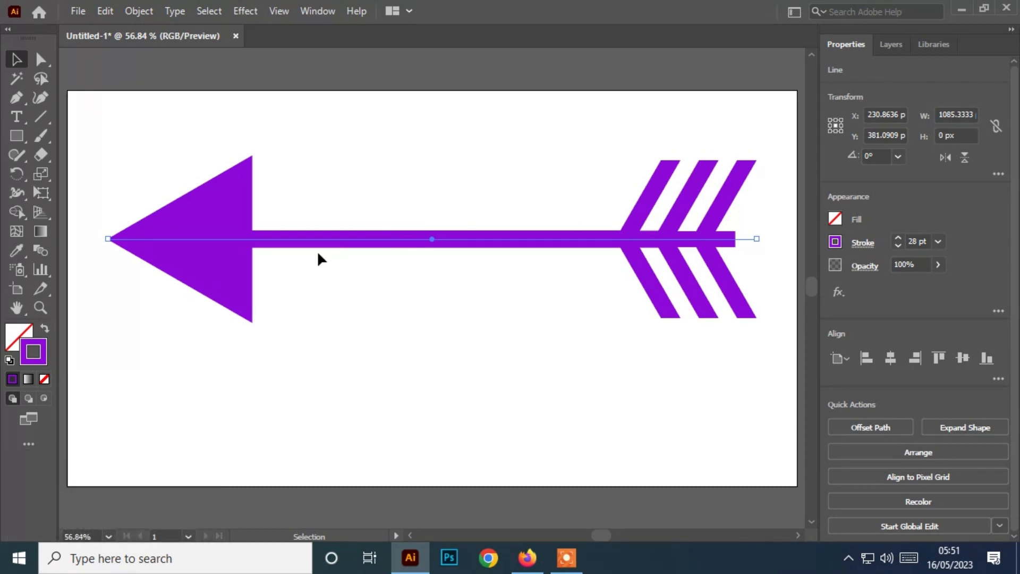
Change the line's start arrowhead to Arrow 14 and its end arrowhead to Arrow 7
{"action": "left_click", "coordinate": [859, 249]}
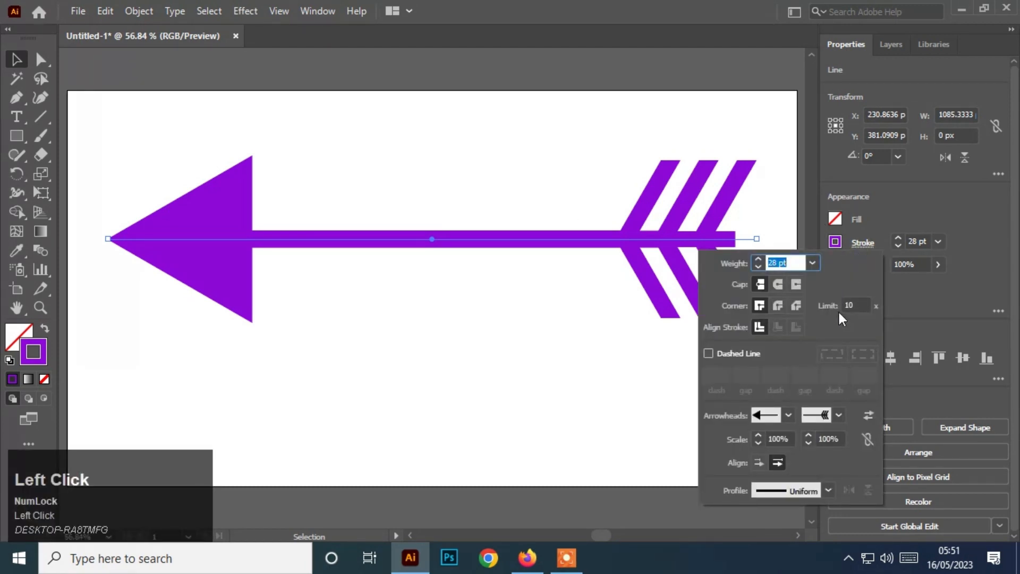
{"action": "left_click", "coordinate": [788, 416]}
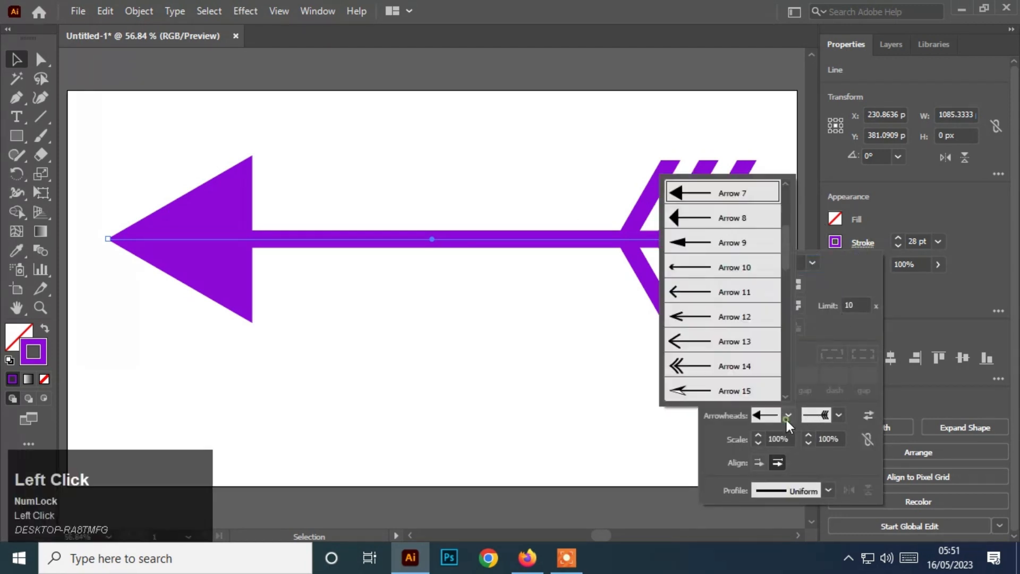
{"action": "left_click", "coordinate": [688, 366]}
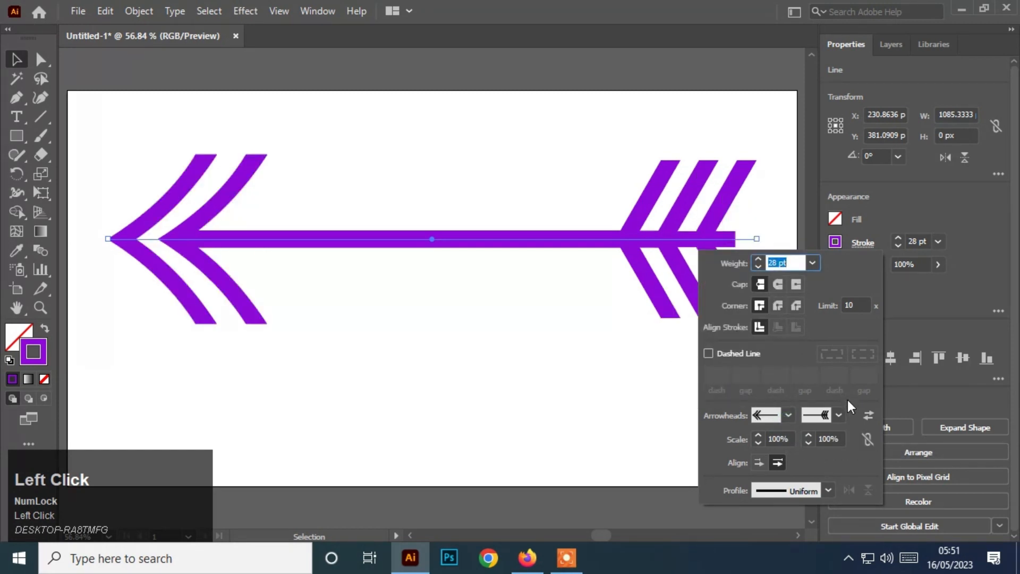
{"action": "left_click", "coordinate": [841, 415]}
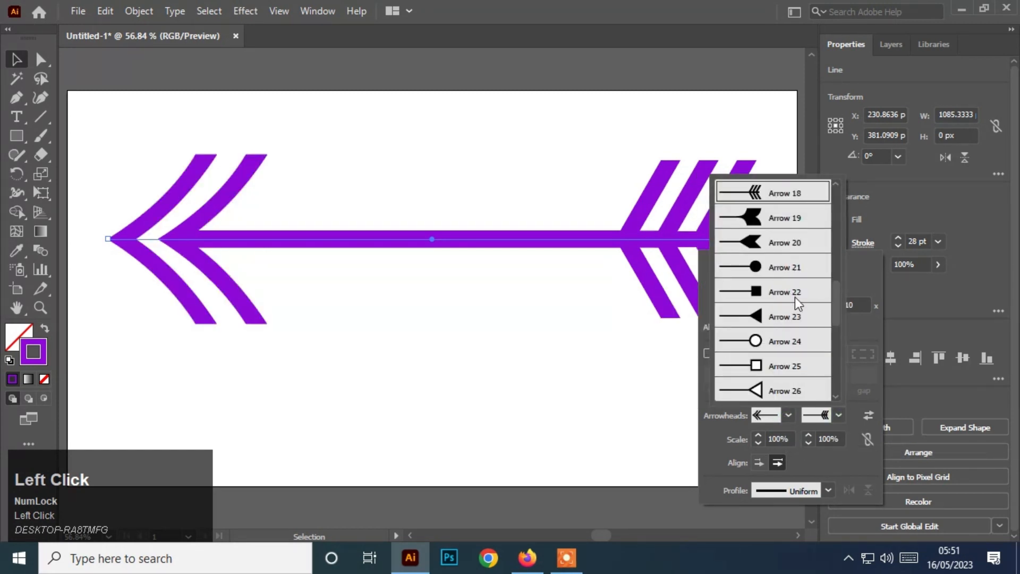
{"action": "left_click_drag", "start_coordinate": [833, 326], "coordinate": [752, 240]}
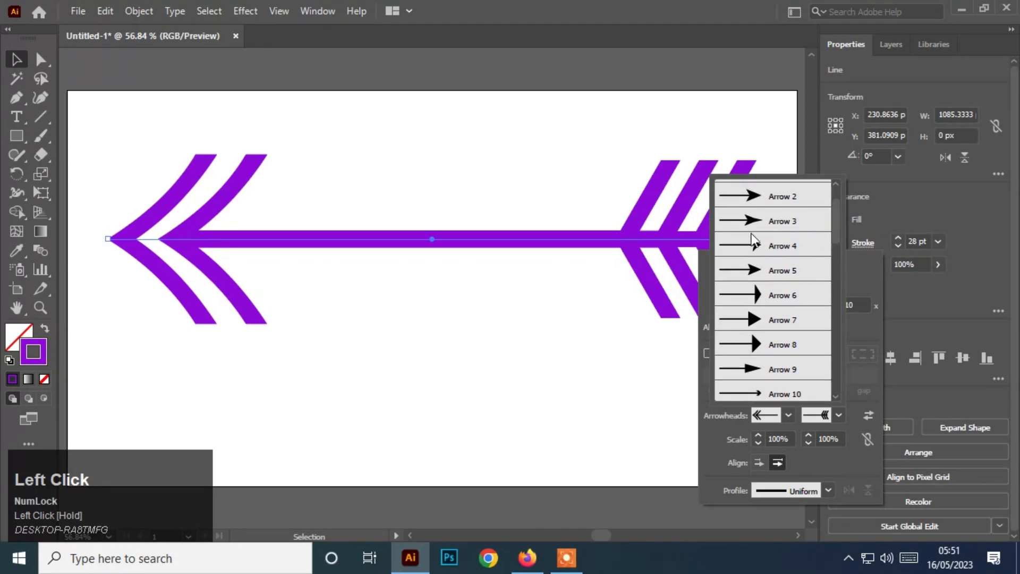
{"action": "left_click", "coordinate": [750, 319]}
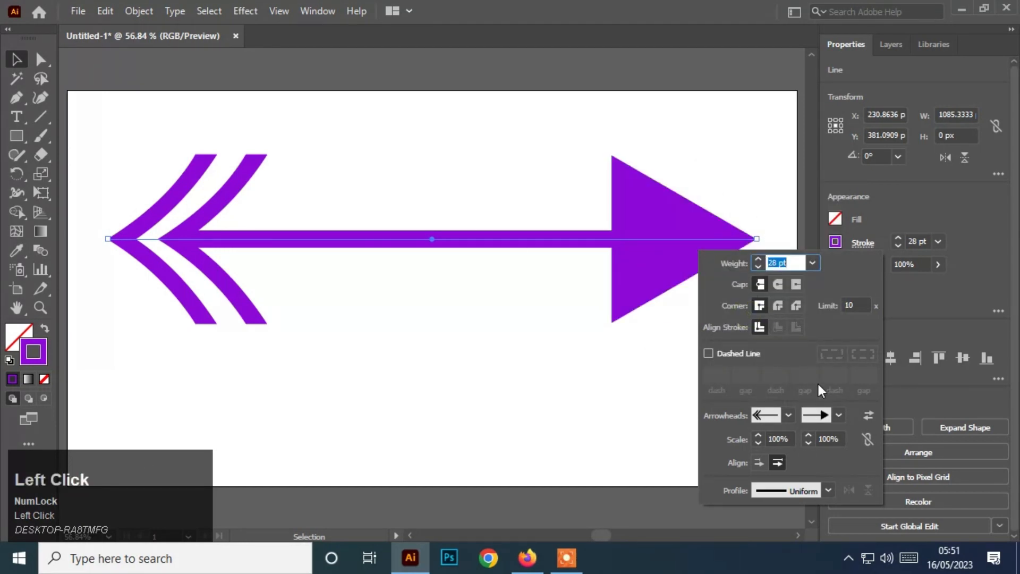
Try both arrow tip alignments on the line, and scale the start arrowhead to 52% and the end arrowhead to 72%
{"action": "left_click", "coordinate": [759, 463]}
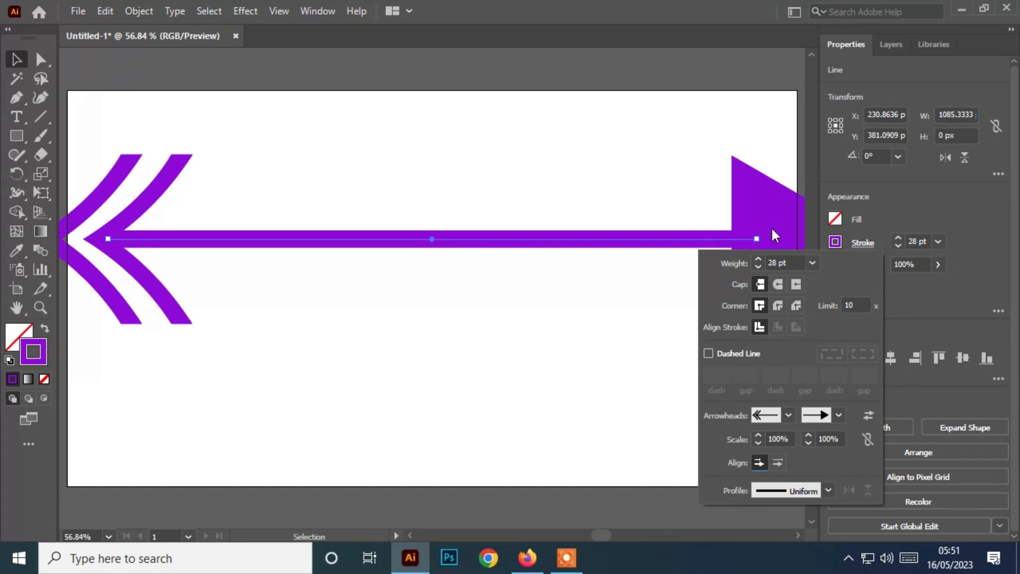
{"action": "left_click", "coordinate": [779, 463]}
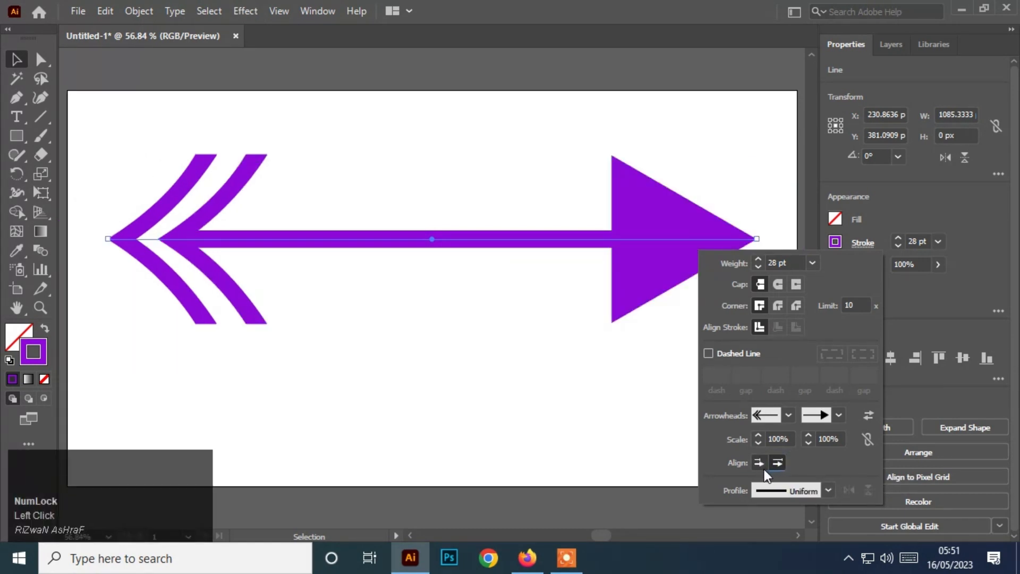
{"action": "left_click", "coordinate": [758, 442]}
{"action": "left_click_drag", "start_coordinate": [758, 442], "coordinate": [808, 437]}
{"action": "left_click", "coordinate": [809, 436]}
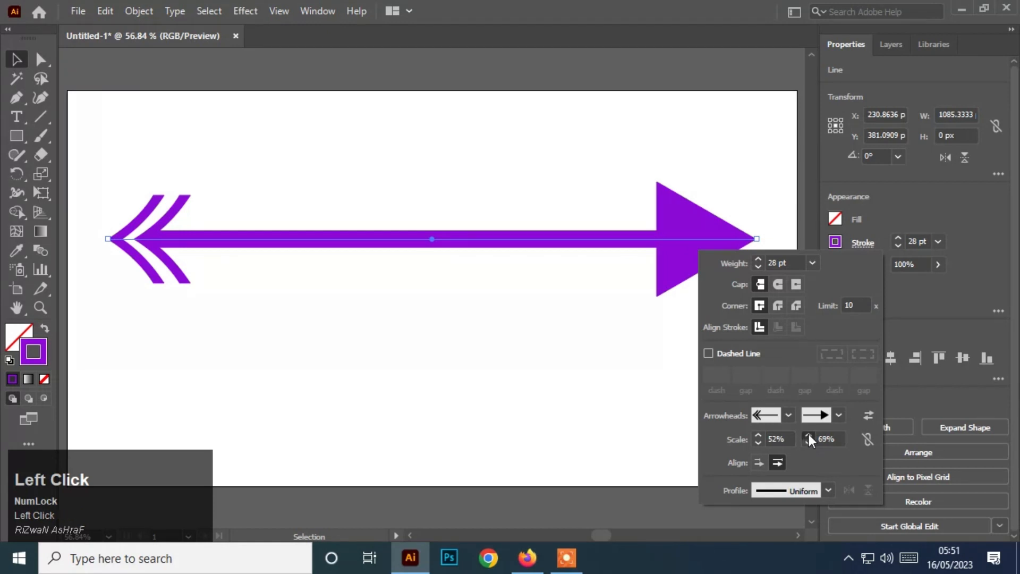
{"action": "left_click", "coordinate": [809, 436]}
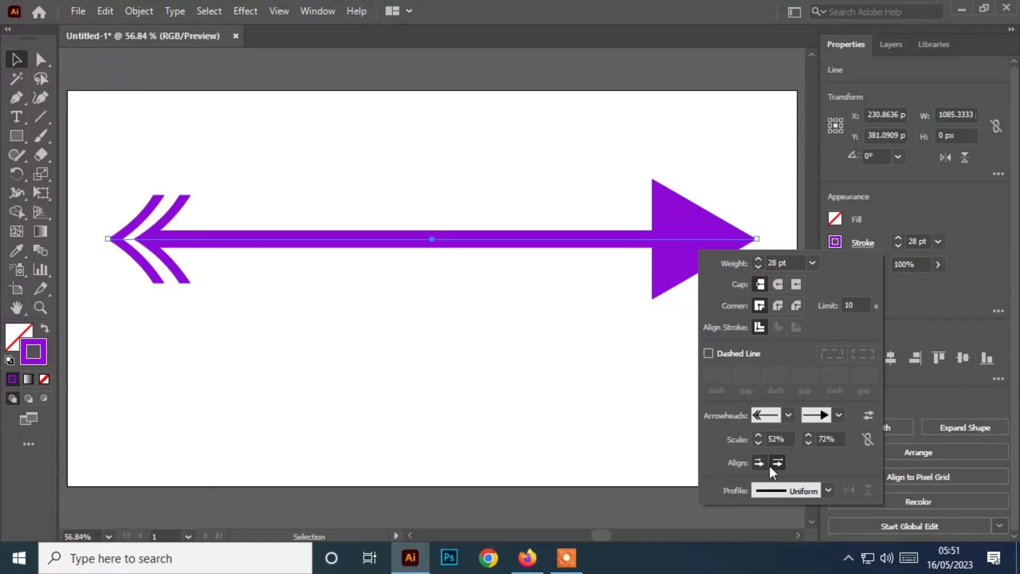
Remove the arrowheads from both ends of the line, keeping the Uniform width profile
{"action": "left_click", "coordinate": [780, 490]}
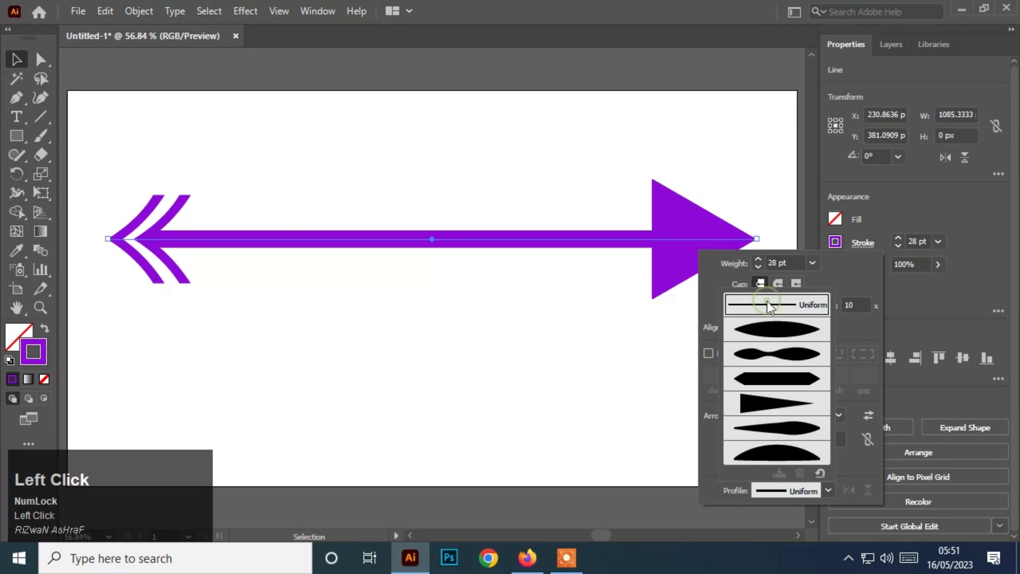
{"action": "left_click", "coordinate": [766, 494]}
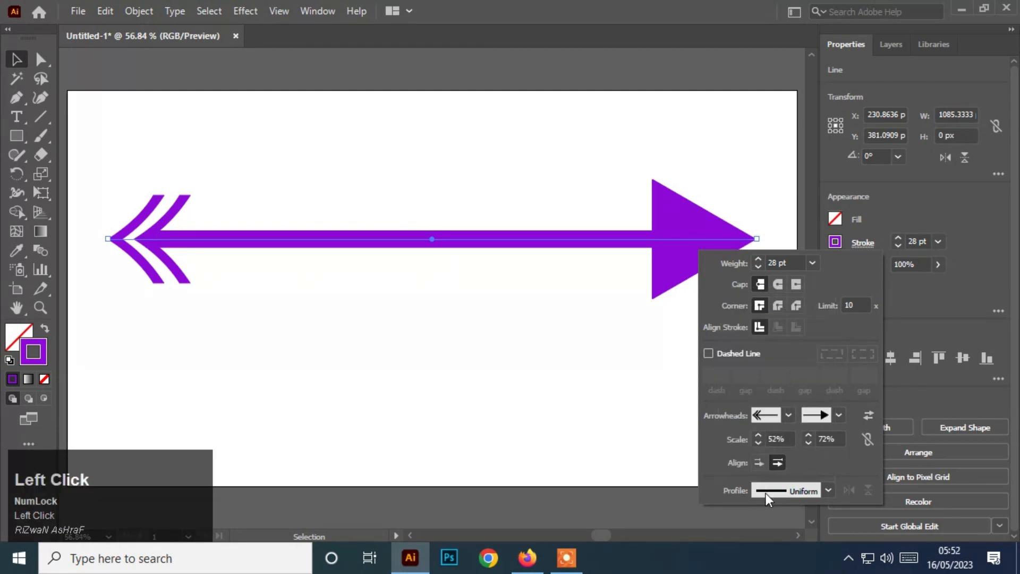
{"action": "left_click", "coordinate": [788, 415]}
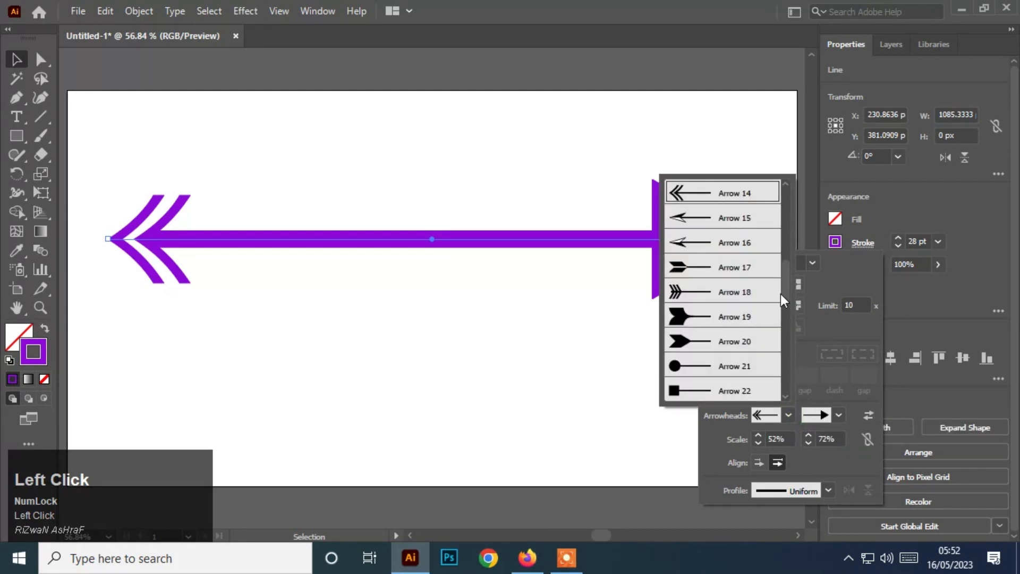
{"action": "left_click_drag", "start_coordinate": [785, 276], "coordinate": [786, 202]}
{"action": "left_click", "coordinate": [733, 193]}
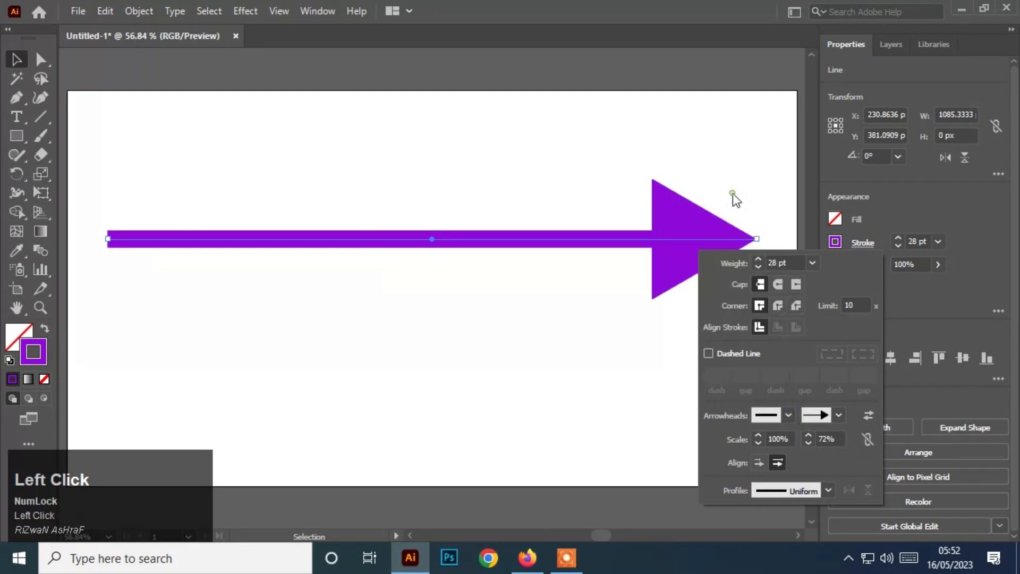
{"action": "left_click", "coordinate": [839, 416]}
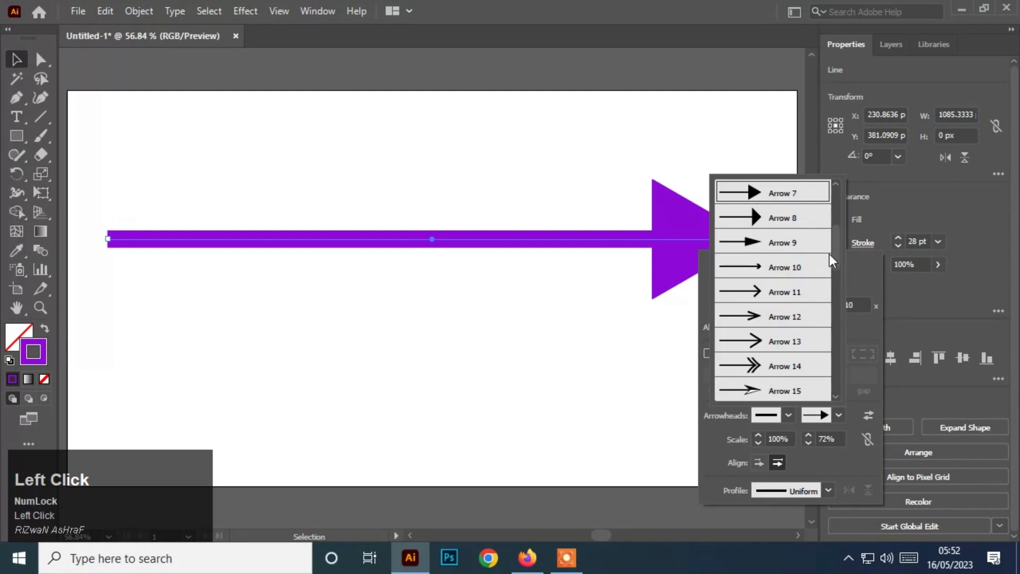
{"action": "left_click", "coordinate": [831, 255]}
{"action": "left_click", "coordinate": [840, 416]}
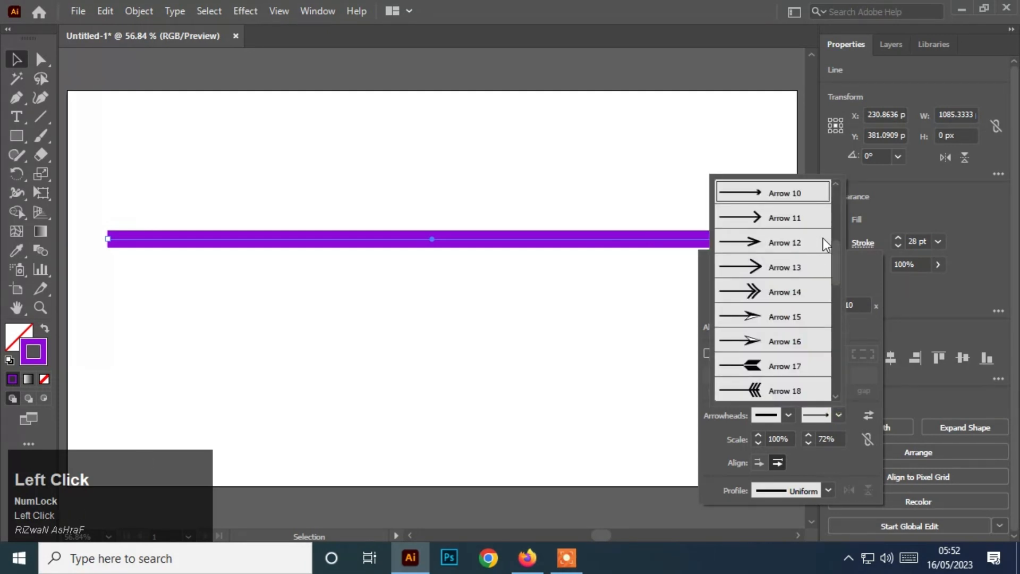
{"action": "left_click_drag", "start_coordinate": [838, 248], "coordinate": [837, 190]}
{"action": "left_click", "coordinate": [774, 200]}
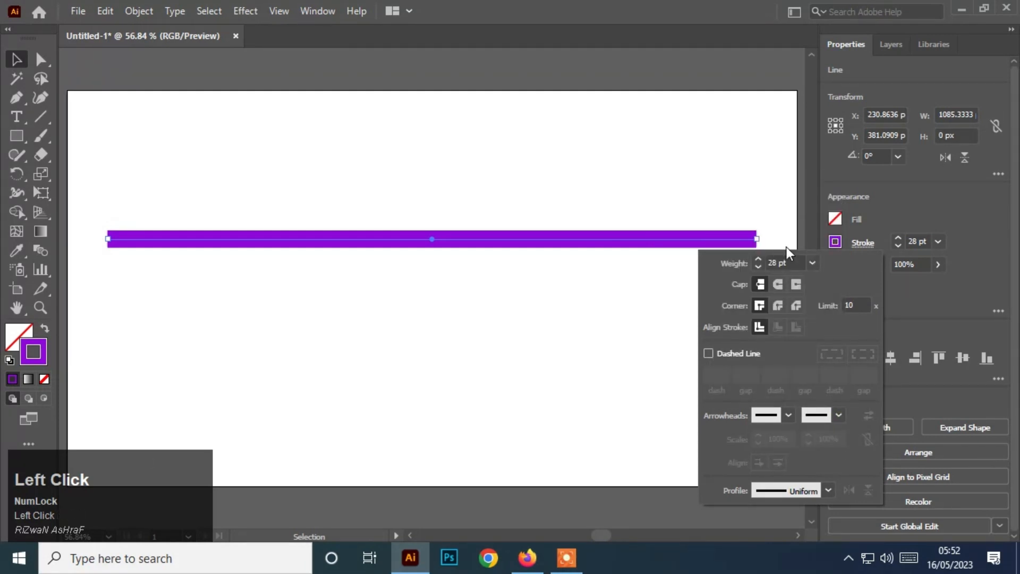
Try the lens-shaped, one-sided taper and double-bulge width profiles on the line's stroke
{"action": "left_click", "coordinate": [785, 494]}
{"action": "left_click", "coordinate": [788, 326]}
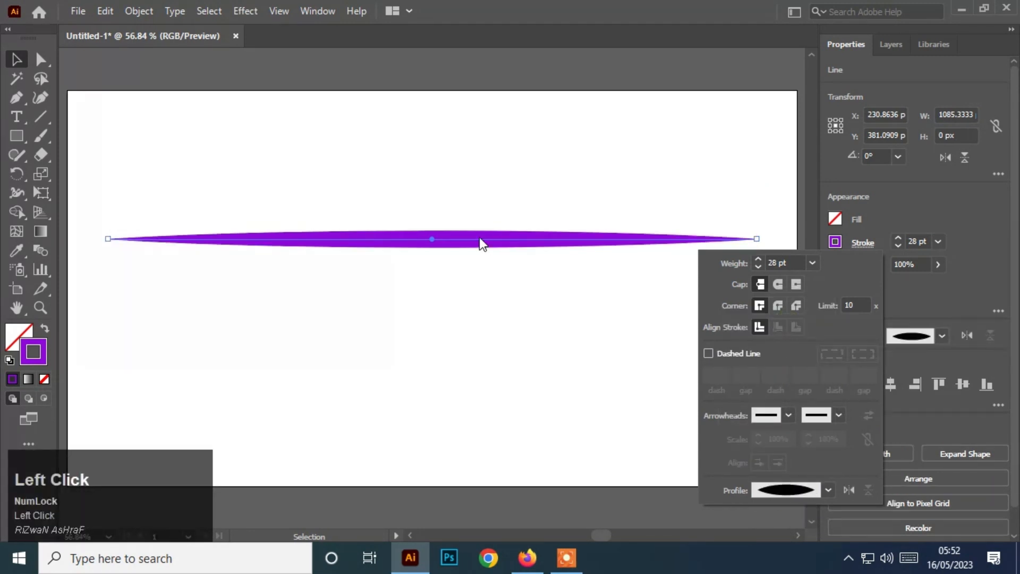
{"action": "left_click", "coordinate": [776, 490]}
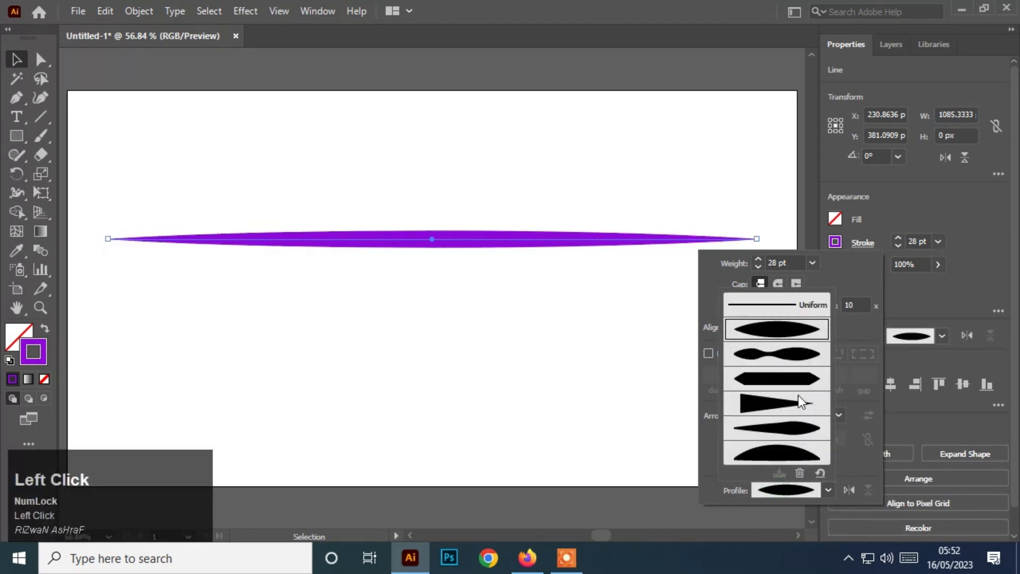
{"action": "left_click", "coordinate": [777, 369]}
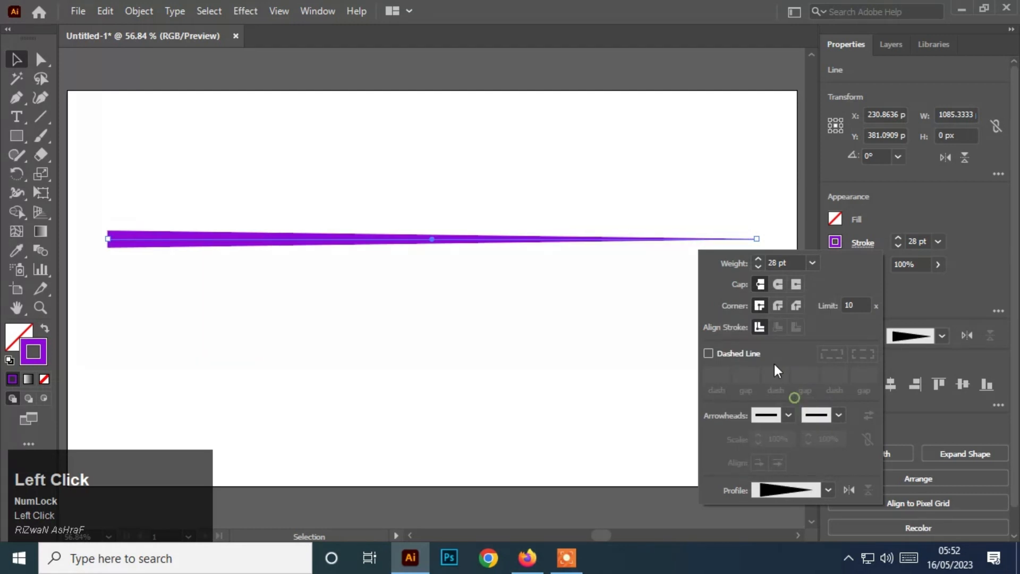
{"action": "left_click", "coordinate": [805, 492]}
{"action": "left_click", "coordinate": [767, 335]}
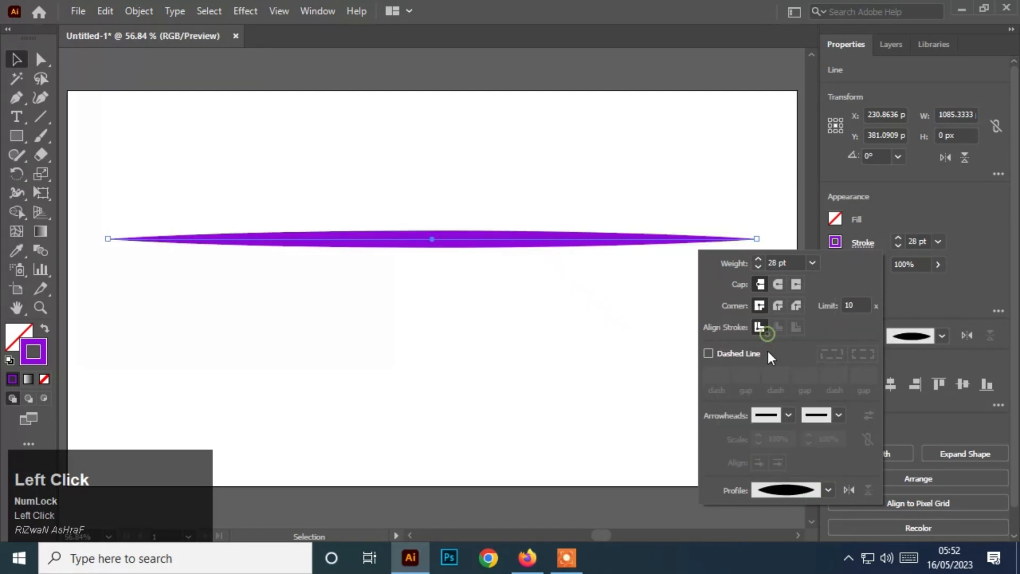
{"action": "left_click", "coordinate": [795, 494]}
{"action": "left_click", "coordinate": [799, 356]}
Apply the straight width profile with both ends pointed to the line, and set its stroke weight to 100 pt
{"action": "left_click", "coordinate": [787, 489]}
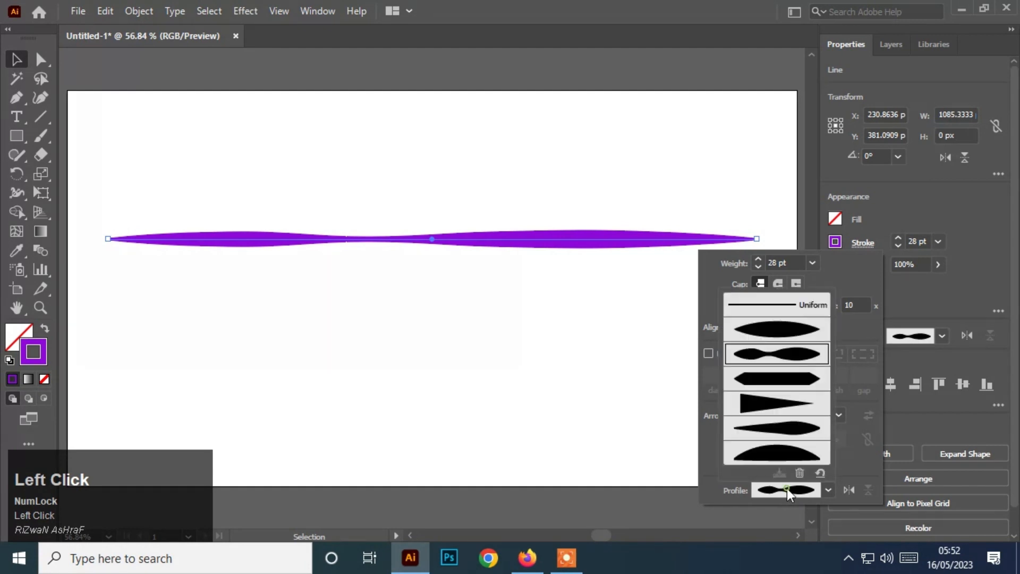
{"action": "left_click", "coordinate": [780, 377]}
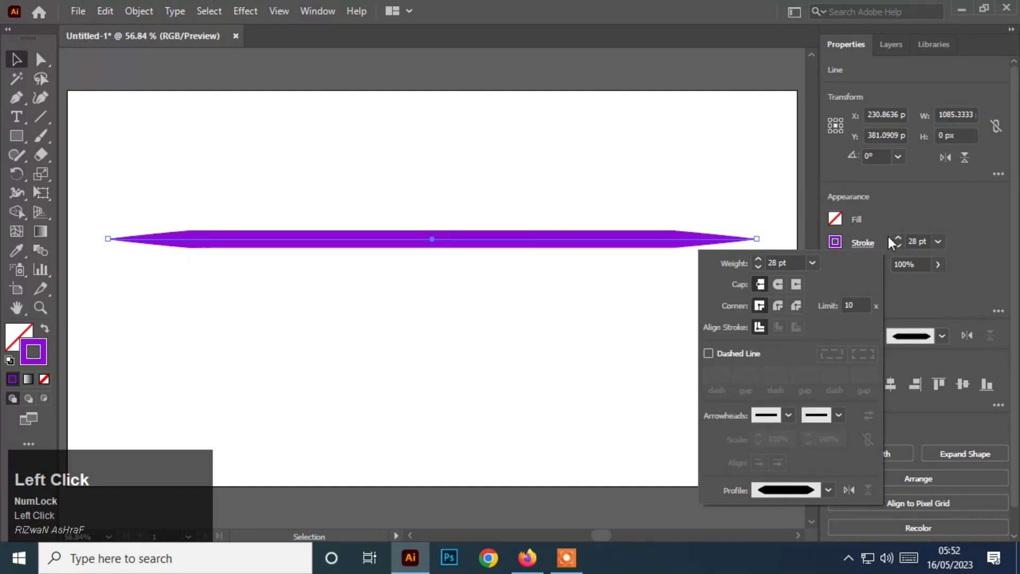
{"action": "left_click", "coordinate": [758, 260]}
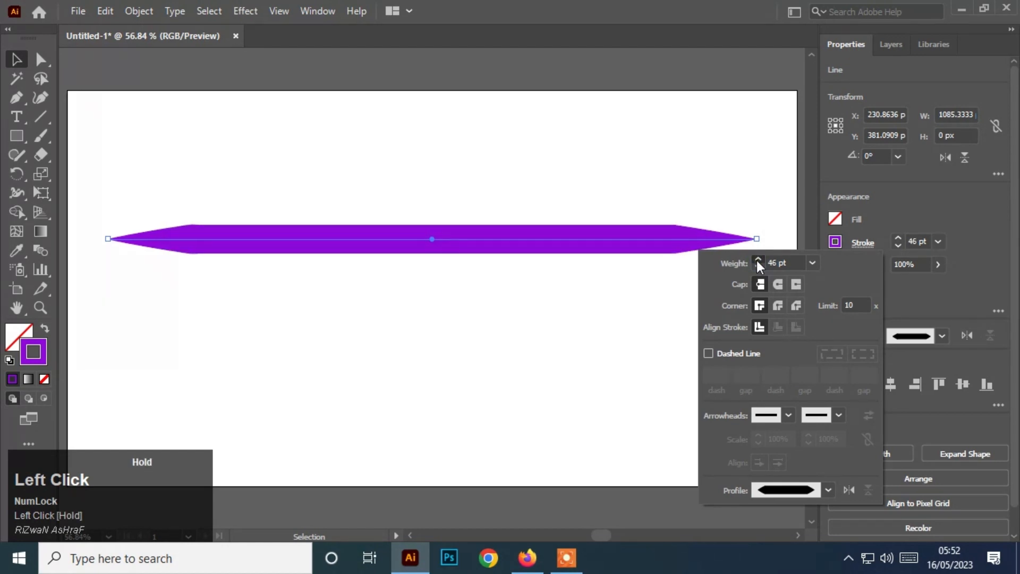
{"action": "left_click", "coordinate": [814, 263]}
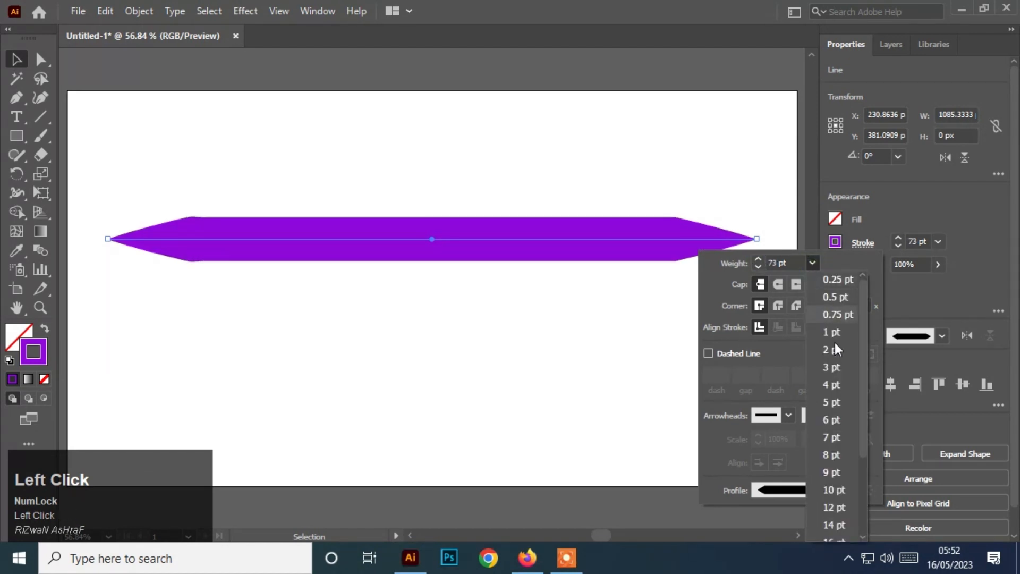
{"action": "left_click_drag", "start_coordinate": [866, 393], "coordinate": [872, 511]}
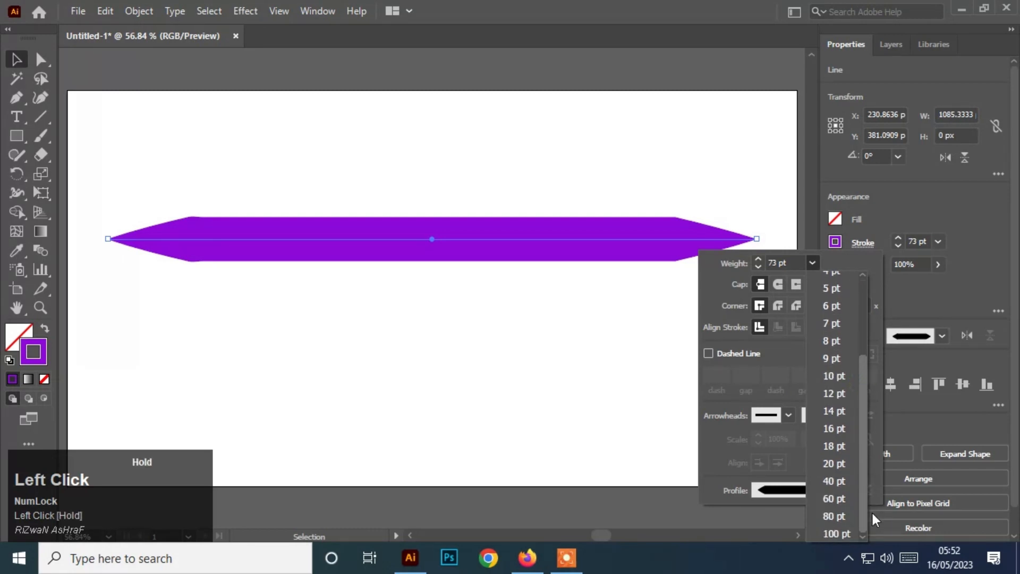
{"action": "left_click", "coordinate": [838, 535]}
Move the line right and slightly down, and increase its stroke weight to 133 pt
{"action": "left_click", "coordinate": [441, 200]}
{"action": "left_click_drag", "start_coordinate": [451, 250], "coordinate": [487, 254]}
{"action": "left_click", "coordinate": [897, 238]}
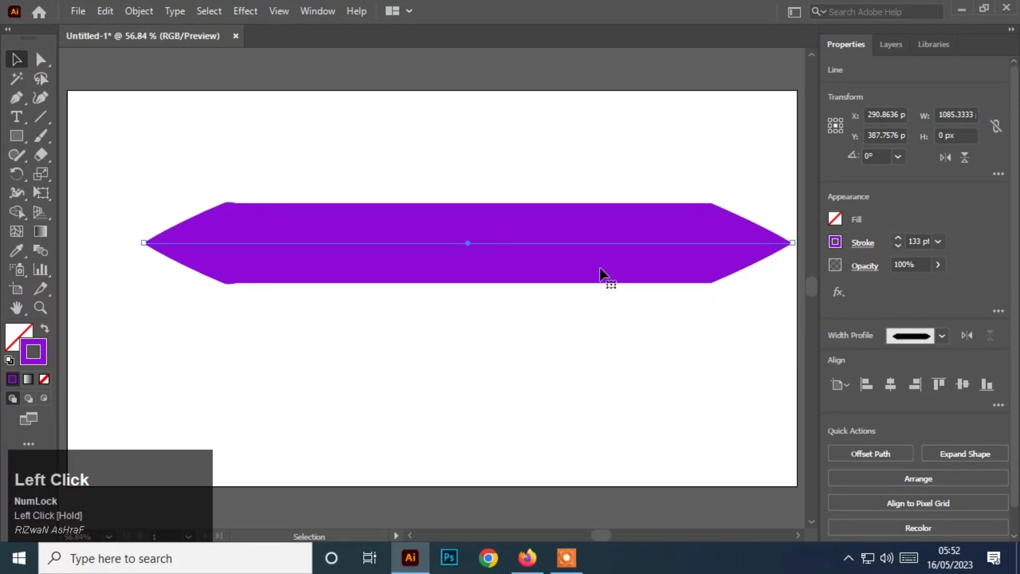
Move the line left and down on the artboard, and set its stroke weight to 10 pt
{"action": "left_click_drag", "start_coordinate": [607, 244], "coordinate": [543, 283]}
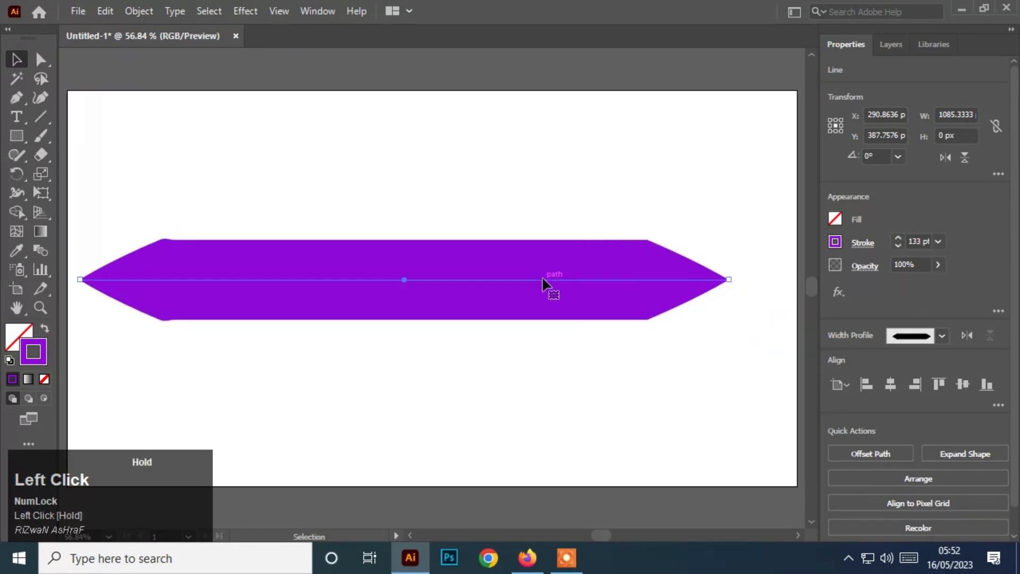
{"action": "left_click", "coordinate": [919, 241]}
{"action": "key", "text": "BackSpace"}
{"action": "key", "text": "BackSpace"}
{"action": "key", "text": "BackSpace"}
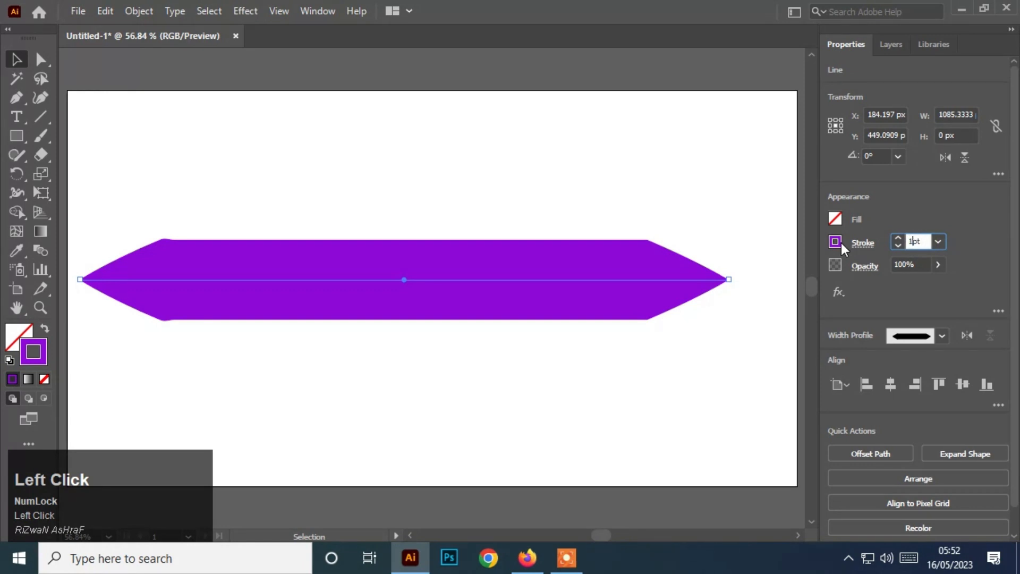
{"action": "type", "text": "10"}
{"action": "key", "text": "Return"}
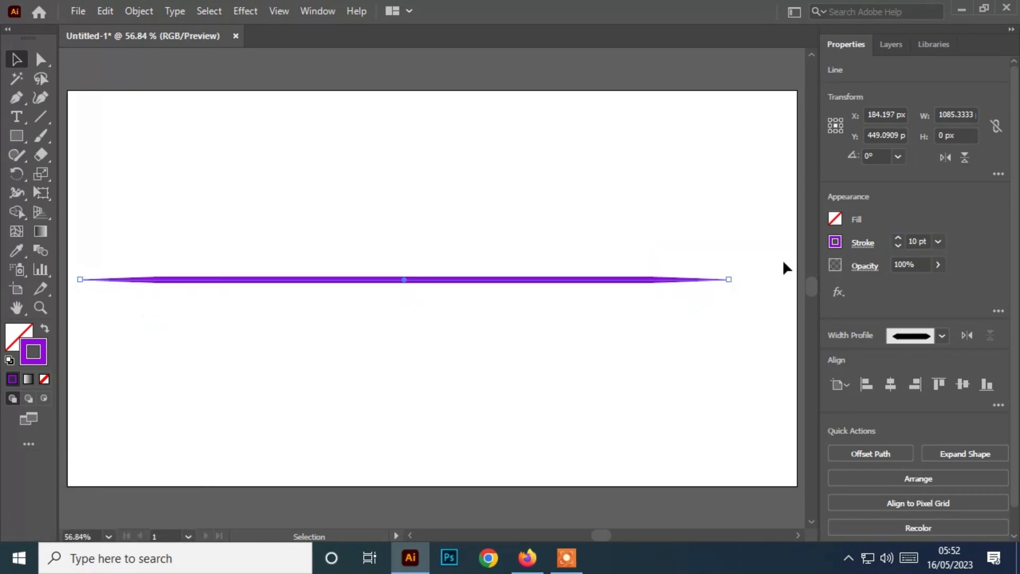
Apply the Uniform width profile to the line and move it up and right, near the middle of the artboard
{"action": "left_click", "coordinate": [288, 185]}
{"action": "left_click_drag", "start_coordinate": [398, 286], "coordinate": [432, 238]}
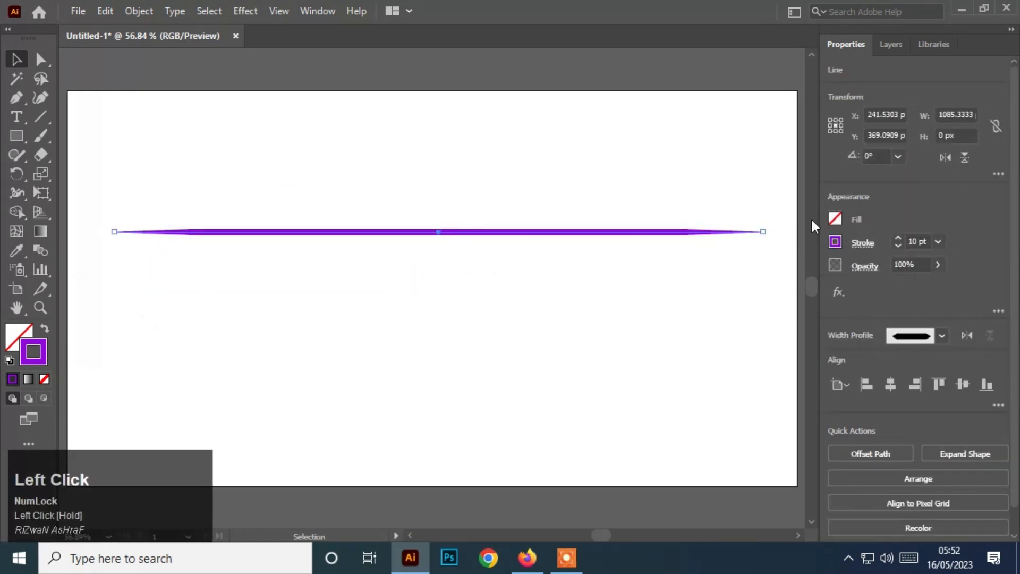
{"action": "left_click", "coordinate": [863, 242]}
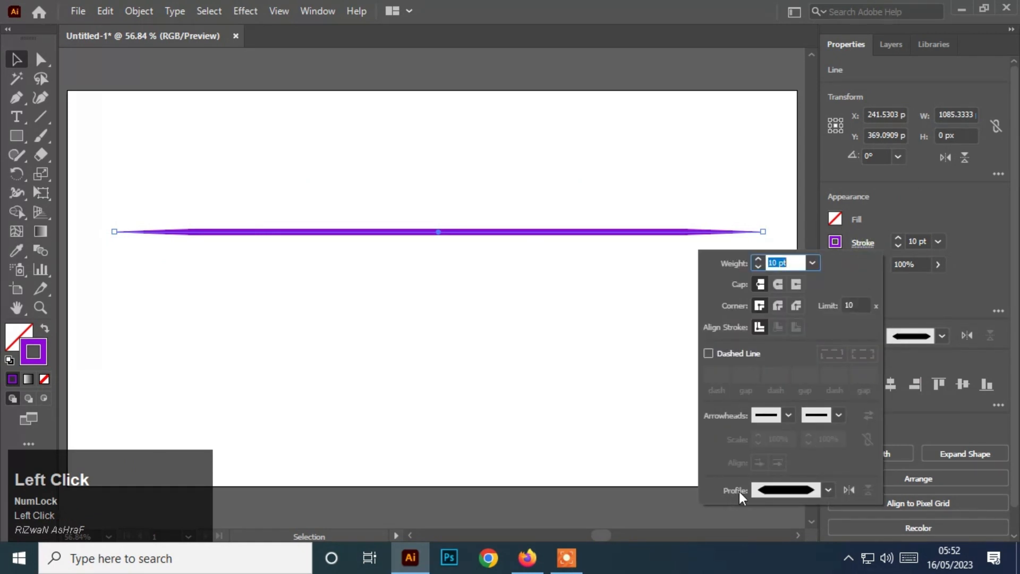
{"action": "left_click", "coordinate": [786, 490]}
{"action": "left_click", "coordinate": [773, 307]}
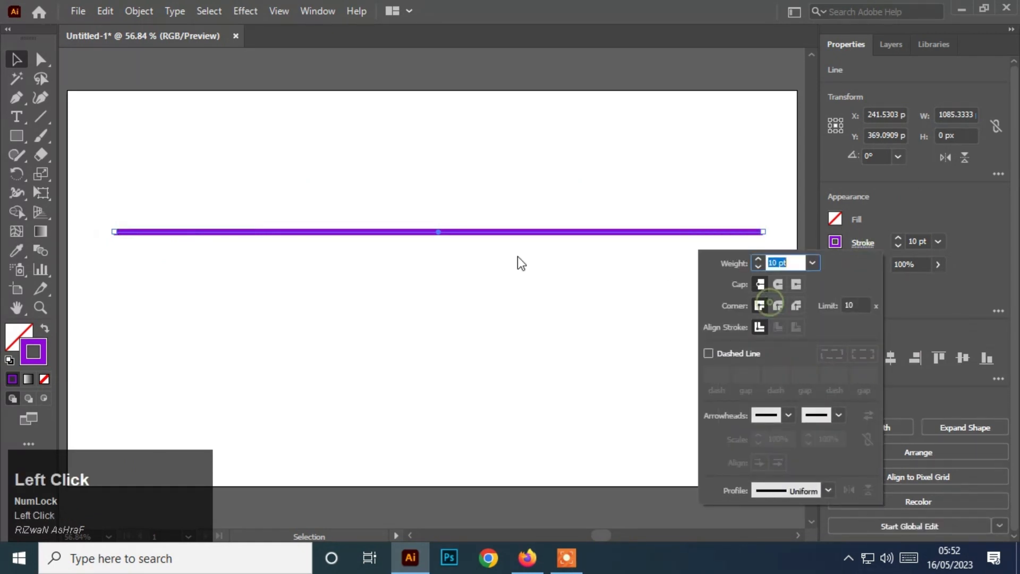
{"action": "left_click", "coordinate": [438, 153]}
{"action": "left_click_drag", "start_coordinate": [483, 232], "coordinate": [482, 240]}
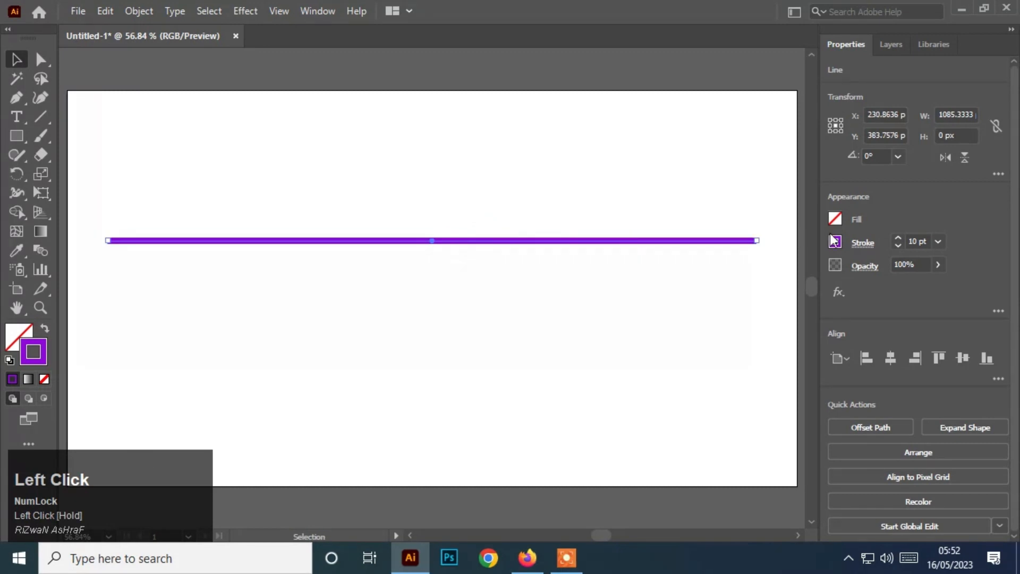
Increase the line's stroke weight to 27 pt, and delete the line from the artboard
{"action": "left_click", "coordinate": [898, 237]}
{"action": "left_click_drag", "start_coordinate": [898, 238], "coordinate": [607, 186]}
{"action": "left_click", "coordinate": [372, 179]}
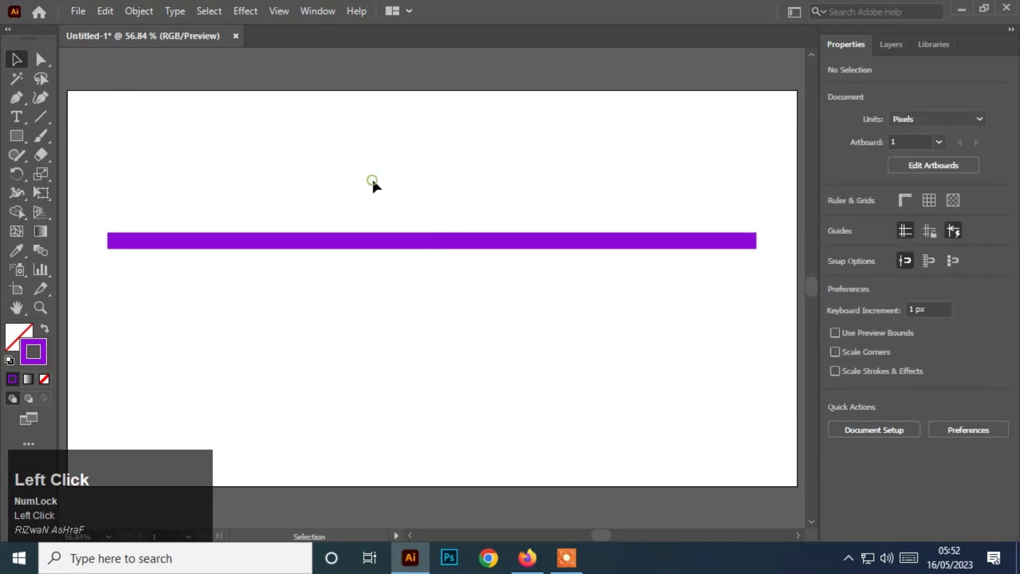
{"action": "left_click", "coordinate": [409, 247]}
{"action": "key", "text": "Delete"}
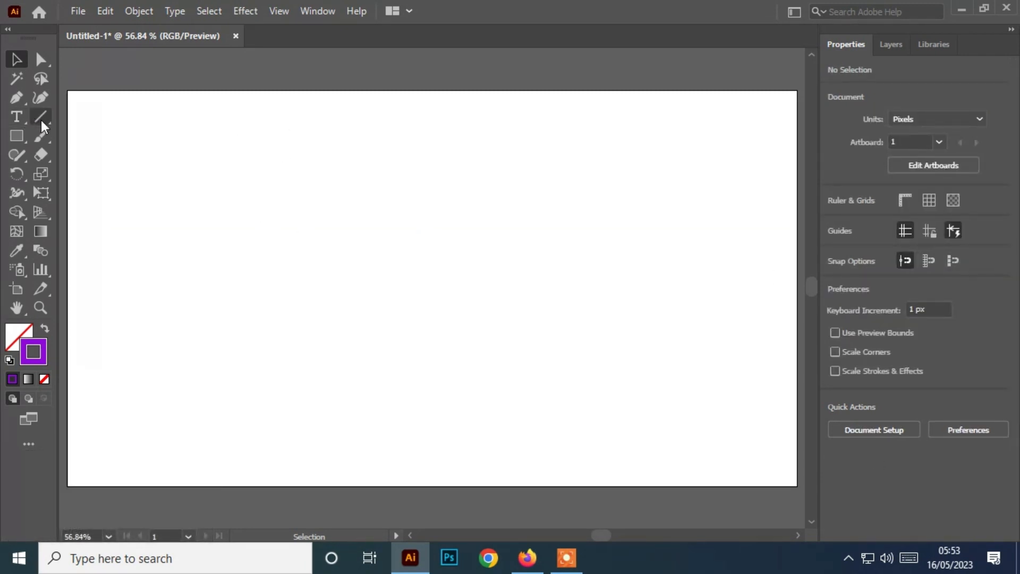
Draw an open arc about 585 px wide and 355 px high, and open its stroke options
{"action": "left_click_drag", "start_coordinate": [43, 126], "coordinate": [120, 136]}
{"action": "left_click_drag", "start_coordinate": [309, 216], "coordinate": [660, 429]}
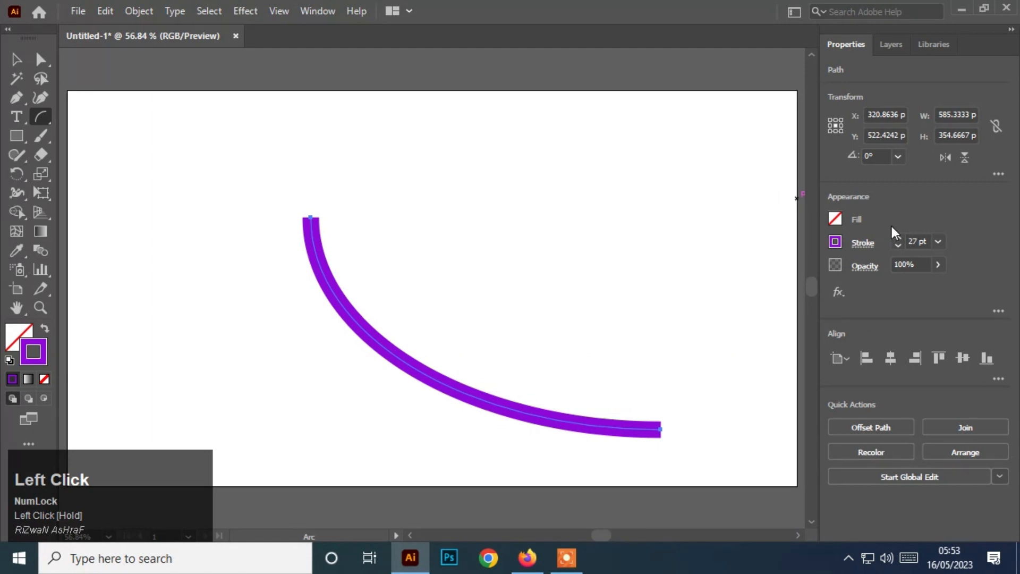
{"action": "left_click", "coordinate": [864, 243]}
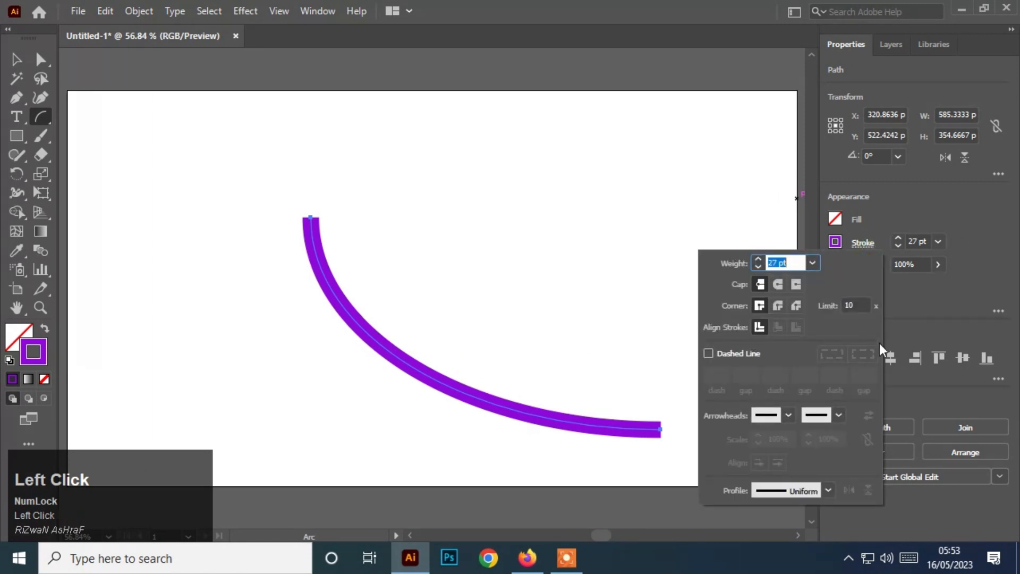
Set the Arc Segment tool's X-axis length to 500 px and leave its options
{"action": "double_click", "coordinate": [41, 116]}
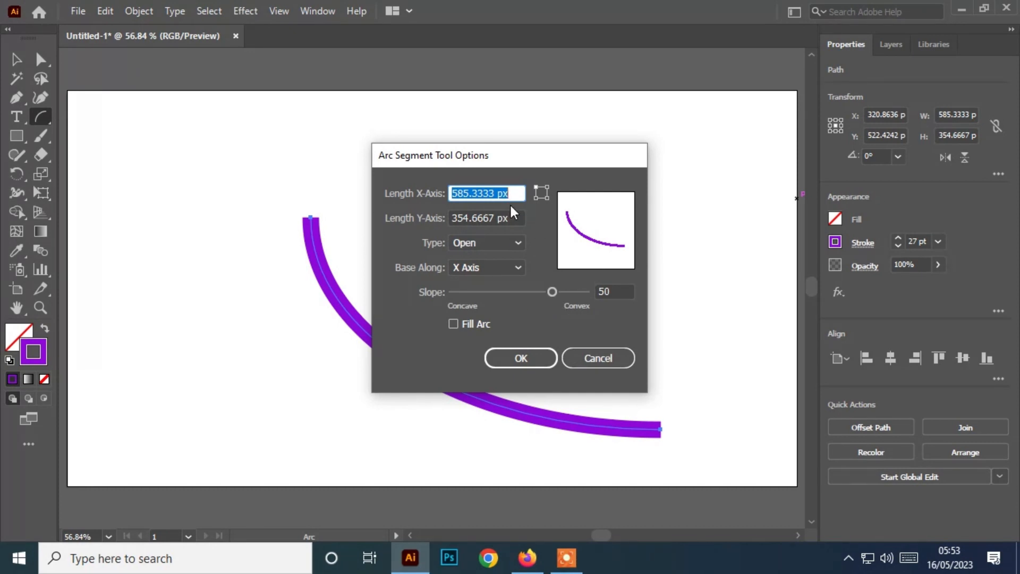
{"action": "type", "text": "500"}
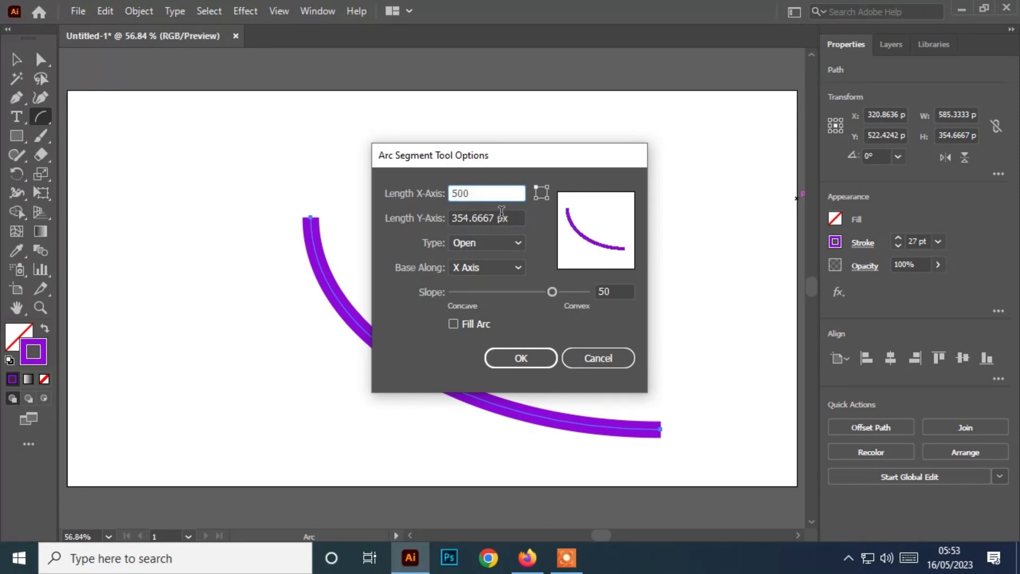
{"action": "left_click", "coordinate": [407, 218]}
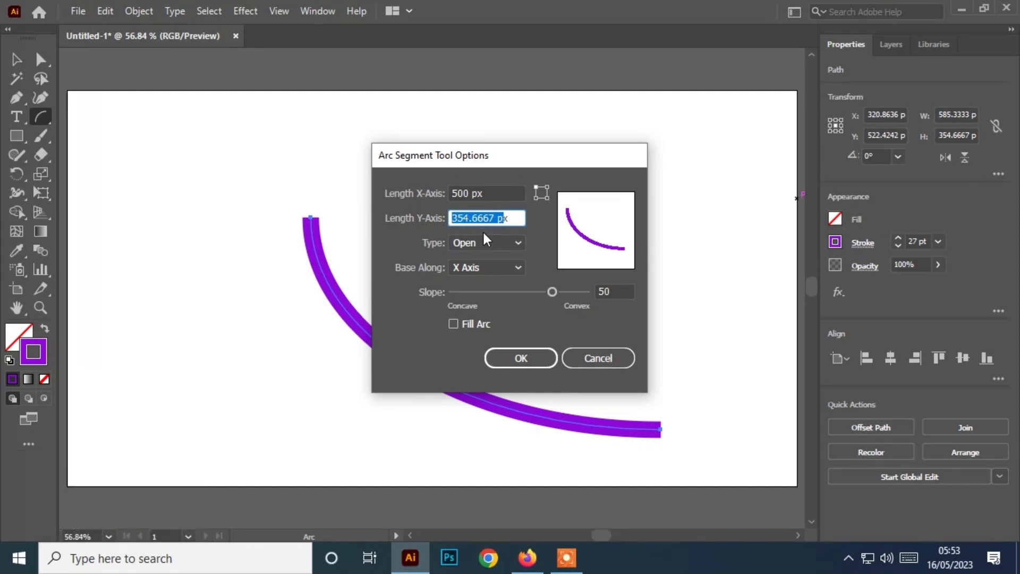
{"action": "key", "text": "Escape"}
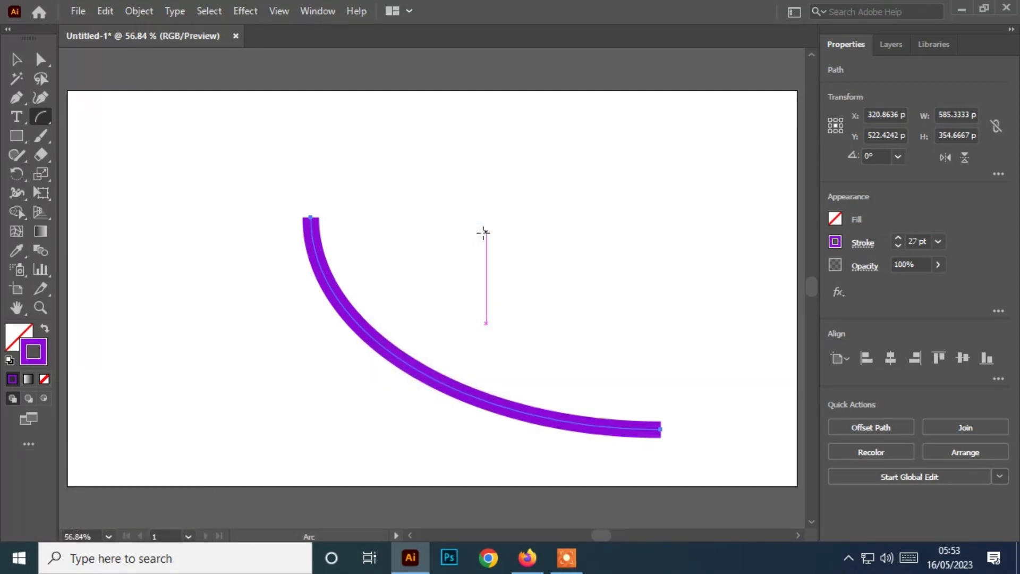
Set the Arc Segment tool's Y-axis length to 300 px and its type to Closed
{"action": "double_click", "coordinate": [41, 117]}
{"action": "left_click_drag", "start_coordinate": [493, 217], "coordinate": [400, 228]}
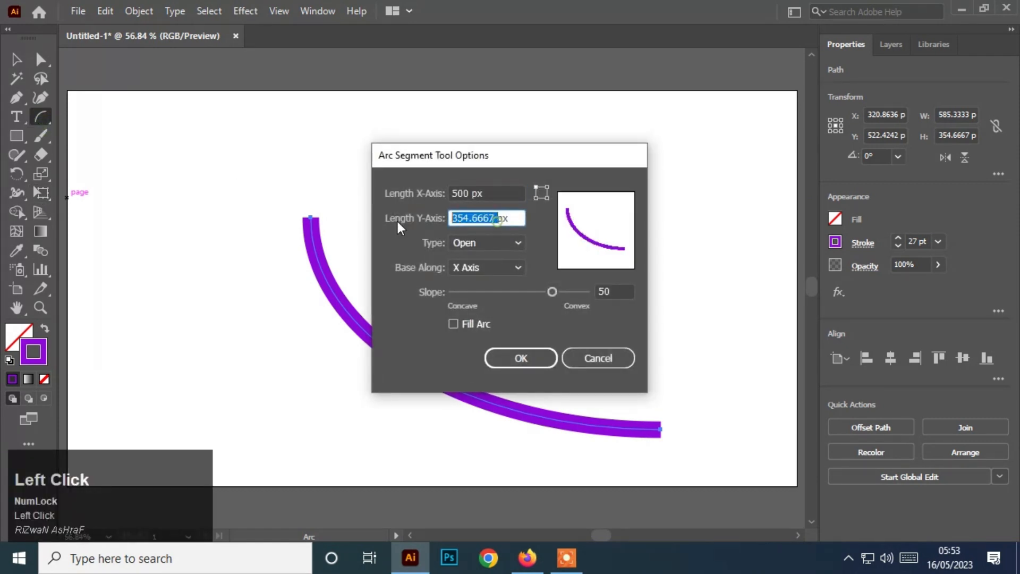
{"action": "type", "text": "300"}
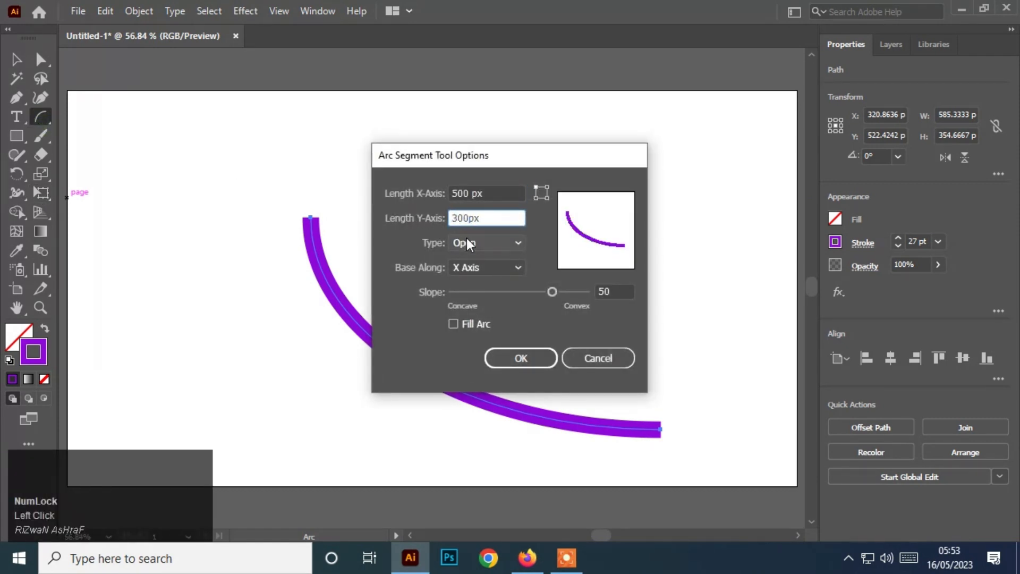
{"action": "left_click", "coordinate": [466, 243]}
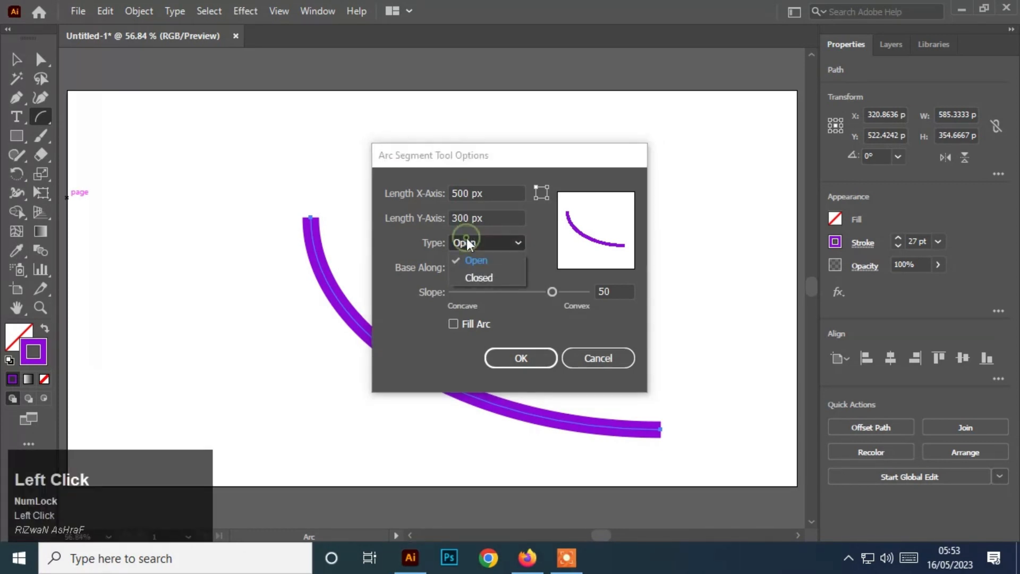
{"action": "left_click", "coordinate": [487, 276]}
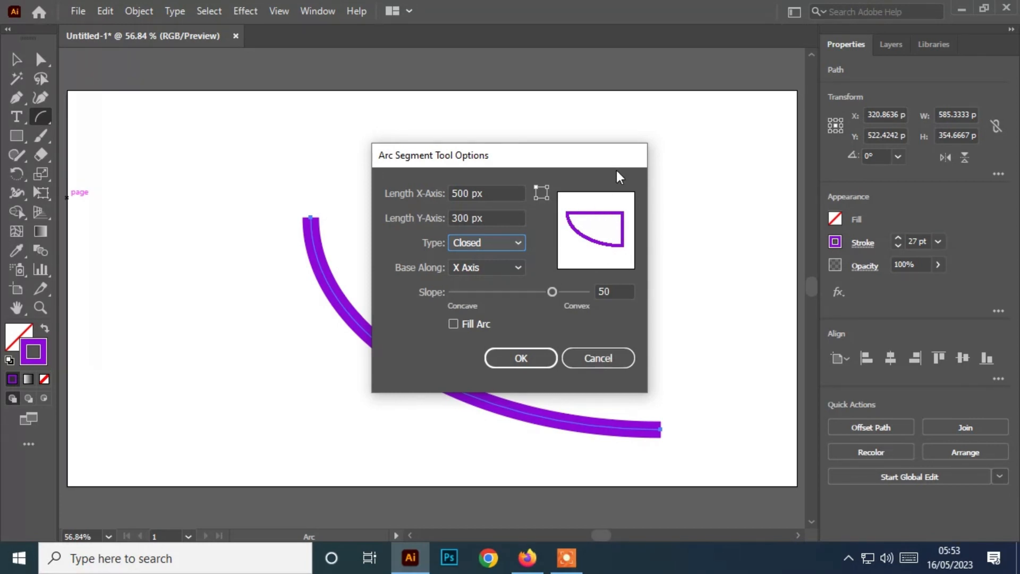
Try basing the arc along the Y axis, and return the base to the X axis
{"action": "left_click", "coordinate": [486, 264]}
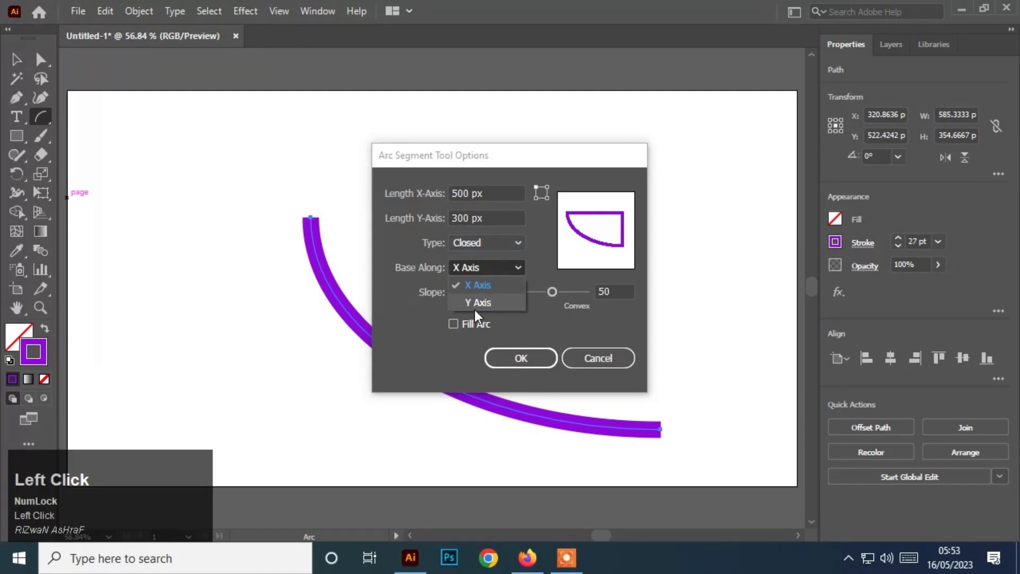
{"action": "left_click", "coordinate": [474, 308]}
{"action": "left_click", "coordinate": [500, 265]}
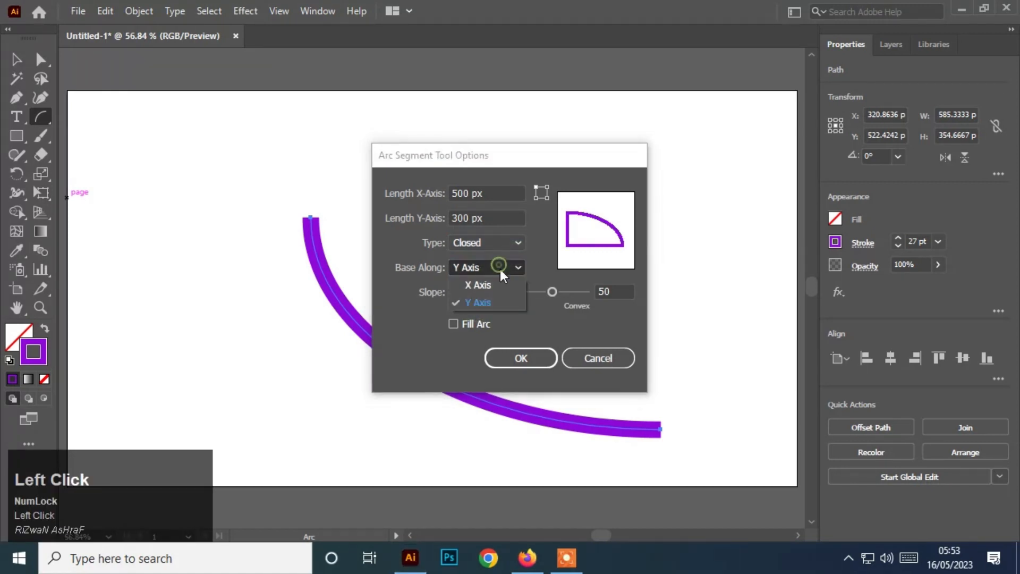
{"action": "left_click", "coordinate": [505, 283]}
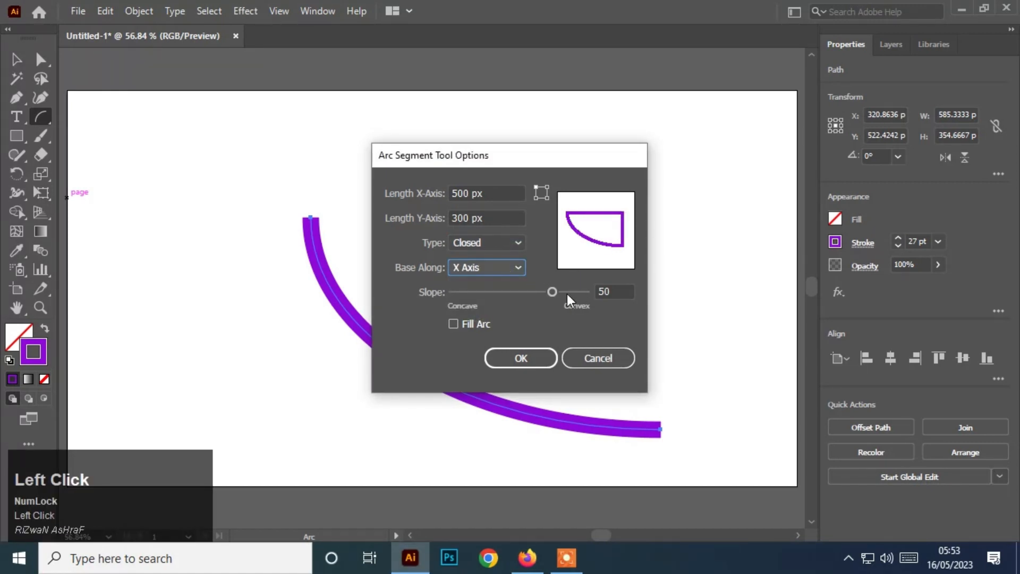
Set the arc slope to -2, and draw a closed arc about 711 by 381 px from the existing arc's upper end
{"action": "left_click_drag", "start_coordinate": [553, 290], "coordinate": [519, 289]}
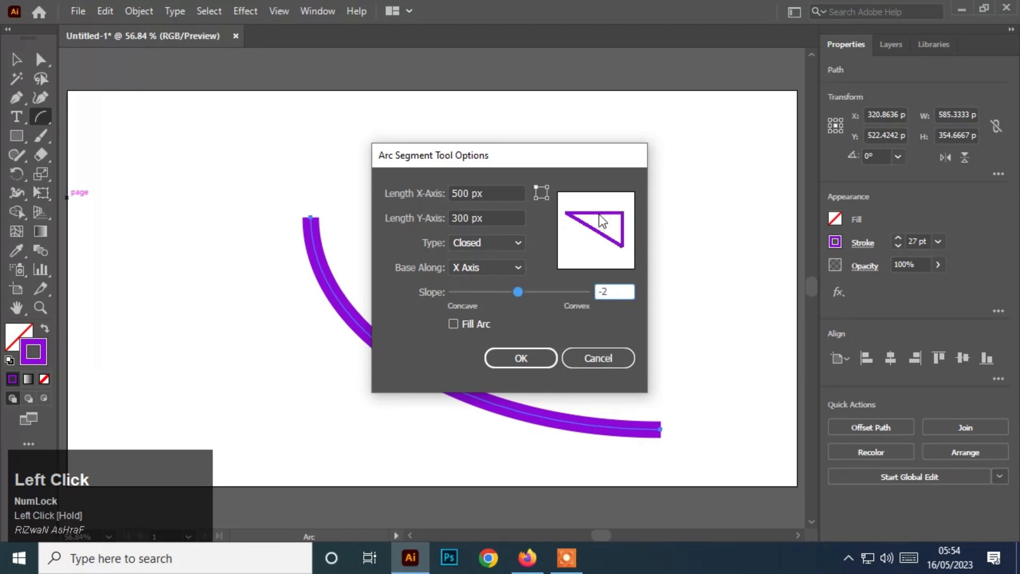
{"action": "left_click", "coordinate": [525, 356]}
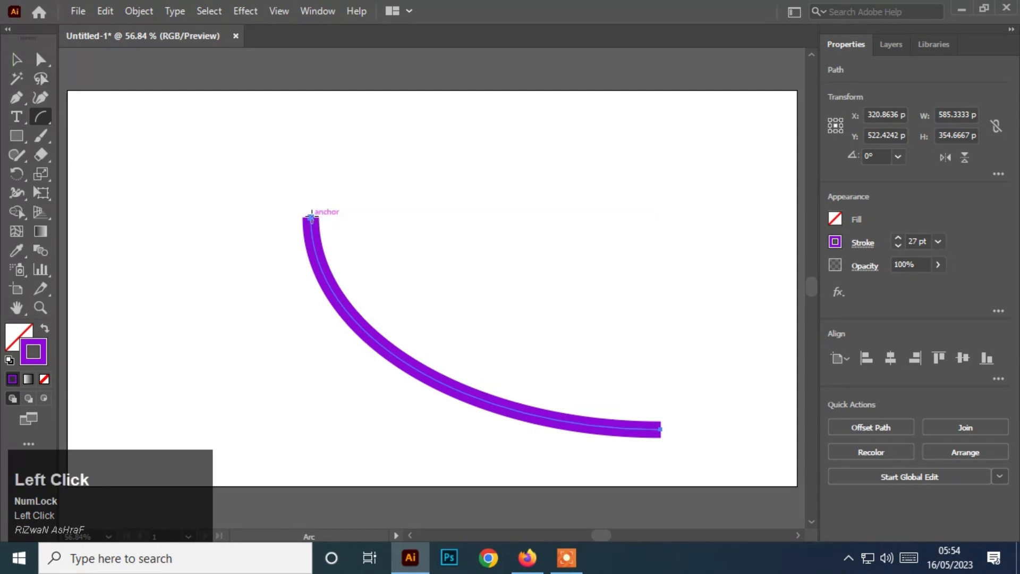
{"action": "left_click_drag", "start_coordinate": [312, 217], "coordinate": [733, 450]}
Delete both the open curved arc and the triangular closed arc from the artboard
{"action": "left_click", "coordinate": [16, 59]}
{"action": "left_click", "coordinate": [435, 382]}
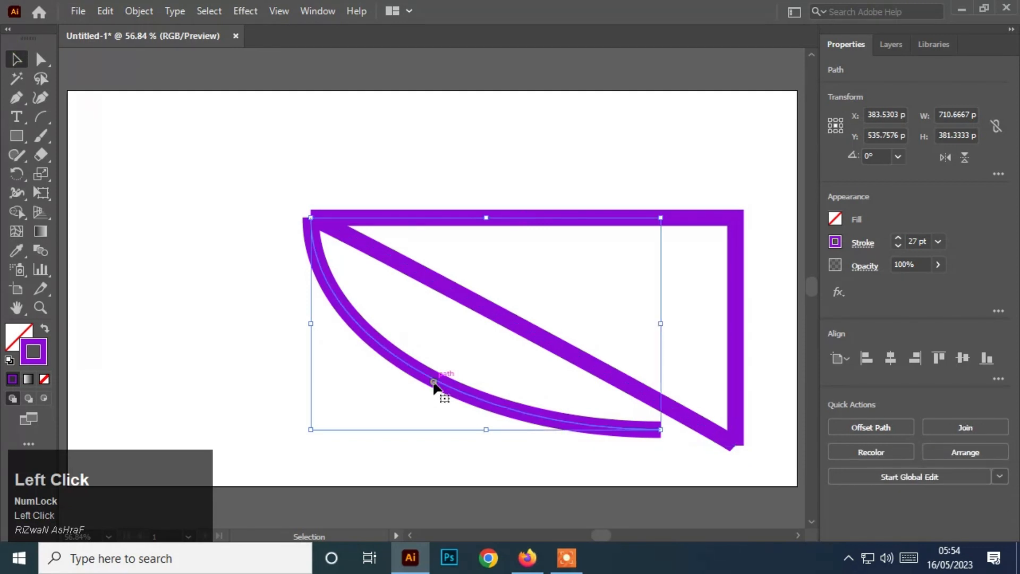
{"action": "left_click_drag", "start_coordinate": [434, 382], "coordinate": [246, 391]}
{"action": "key", "text": "Delete"}
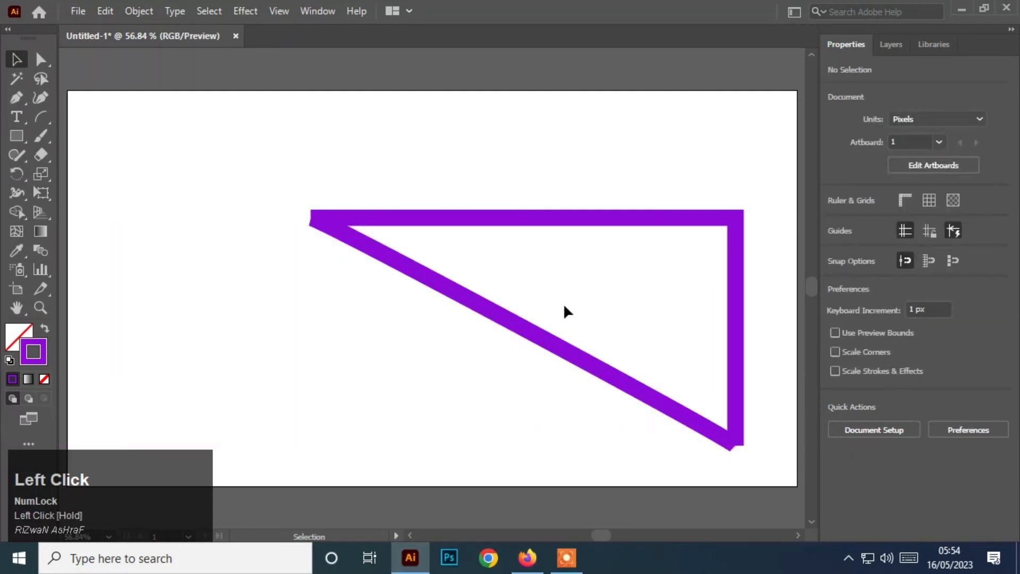
{"action": "left_click_drag", "start_coordinate": [556, 345], "coordinate": [407, 321]}
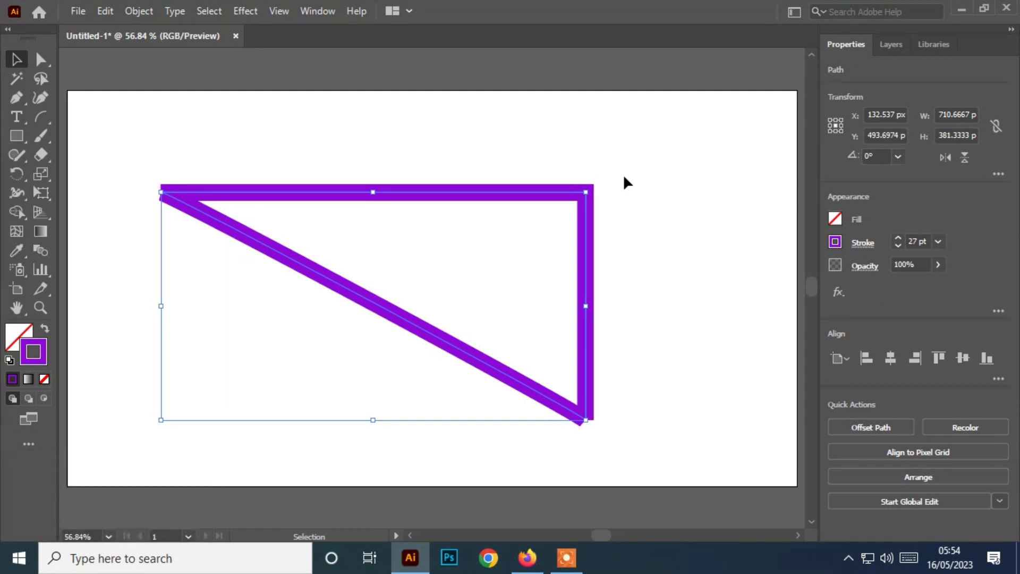
{"action": "key", "text": "Delete"}
Draw a spiral about 656 by 590 px, and a rectangular grid about 489 by 409 px to its right
{"action": "left_click_drag", "start_coordinate": [40, 120], "coordinate": [114, 158]}
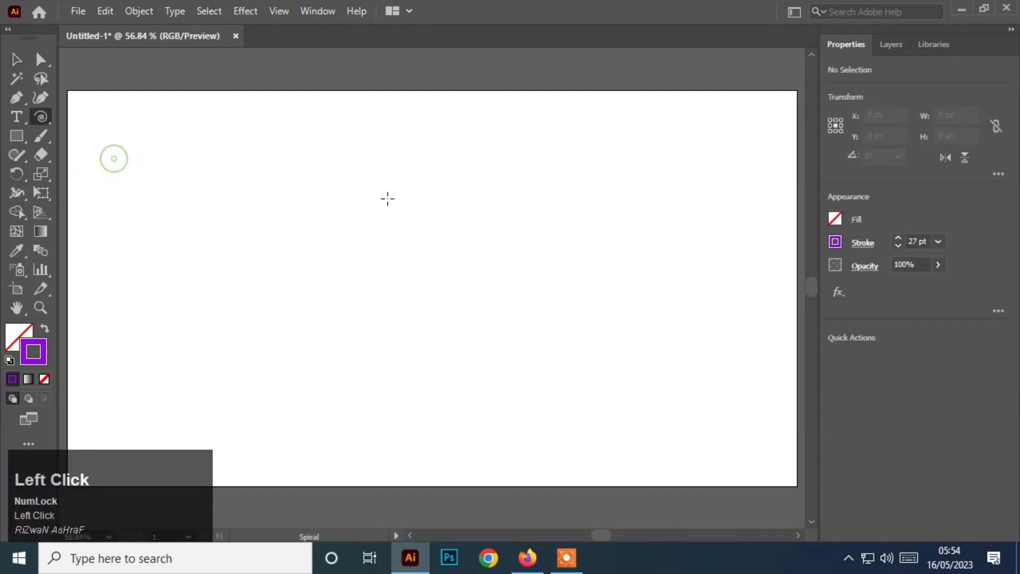
{"action": "left_click_drag", "start_coordinate": [432, 236], "coordinate": [617, 362]}
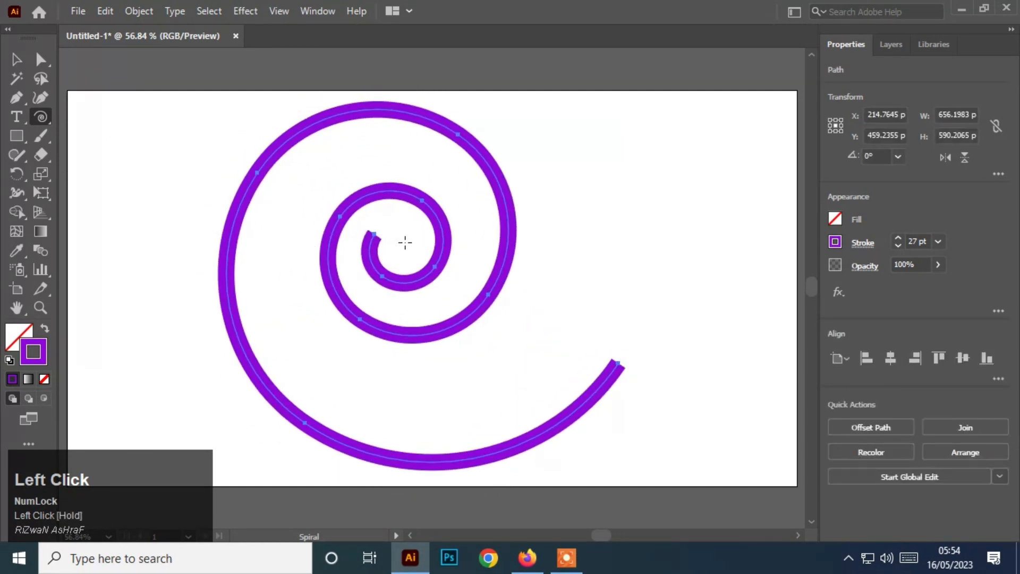
{"action": "left_click_drag", "start_coordinate": [41, 116], "coordinate": [97, 178]}
{"action": "left_click_drag", "start_coordinate": [613, 173], "coordinate": [784, 421]}
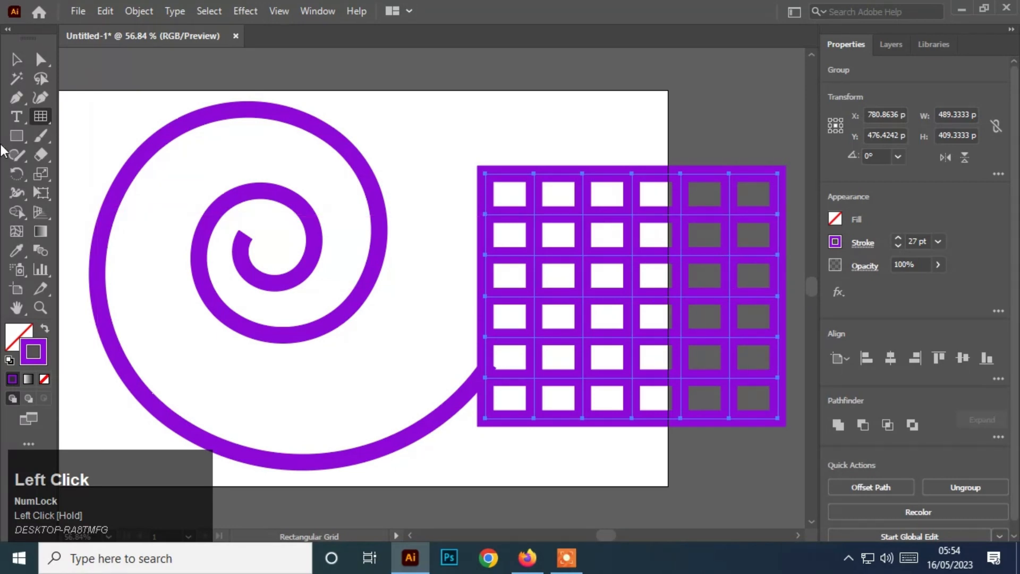
Draw a polar grid about 508 by 513 px and place it to the left of the spiral
{"action": "left_click_drag", "start_coordinate": [40, 116], "coordinate": [40, 116]}
{"action": "left_click", "coordinate": [126, 193]}
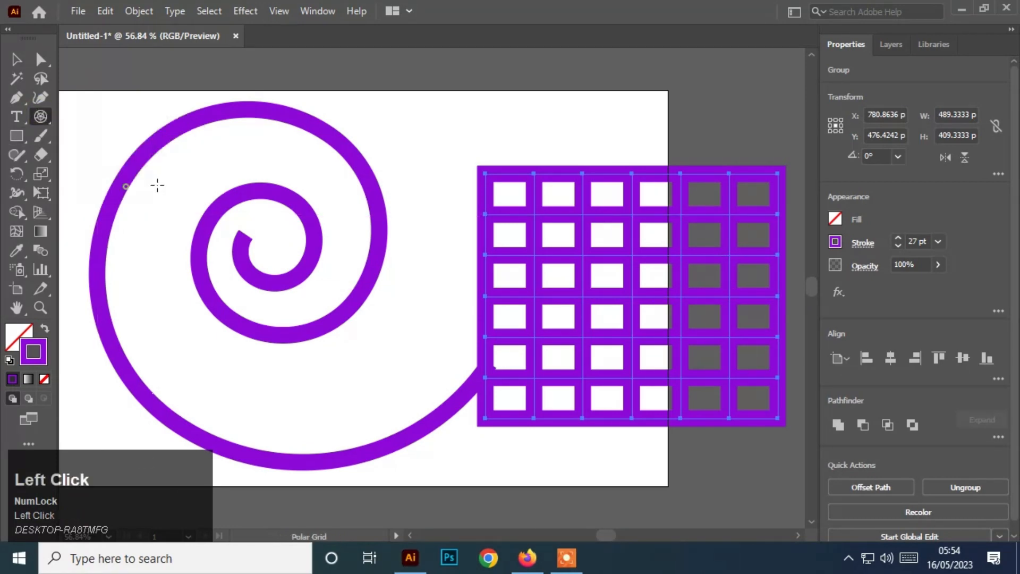
{"action": "left_click_drag", "start_coordinate": [401, 141], "coordinate": [711, 449]}
{"action": "key", "text": "space"}
{"action": "left_click_drag", "start_coordinate": [580, 272], "coordinate": [343, 282]}
{"action": "key", "text": "v"}
{"action": "key", "text": "space"}
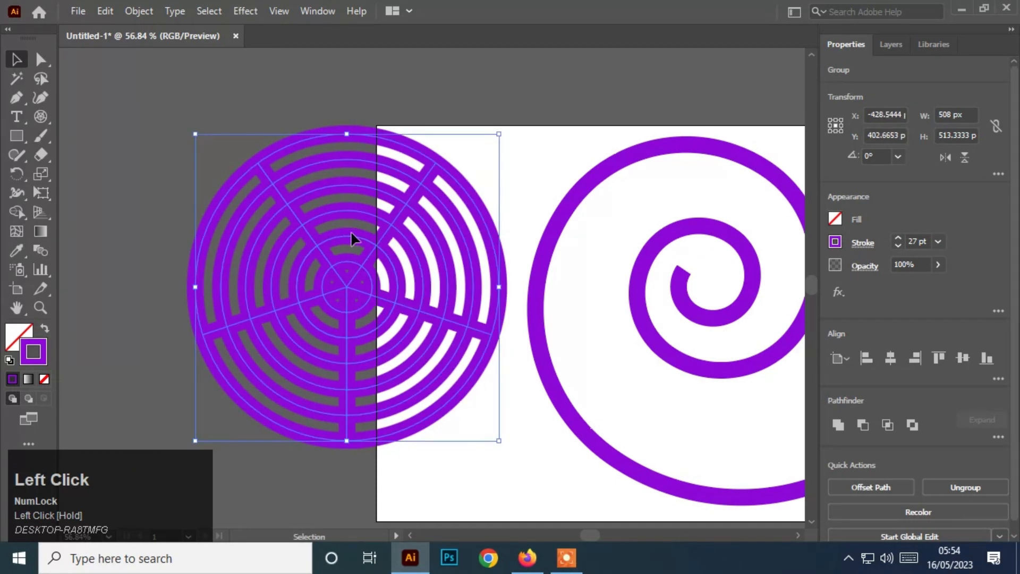
Reduce the polar grid's stroke weight to 9 pt and deselect it
{"action": "left_click", "coordinate": [530, 128]}
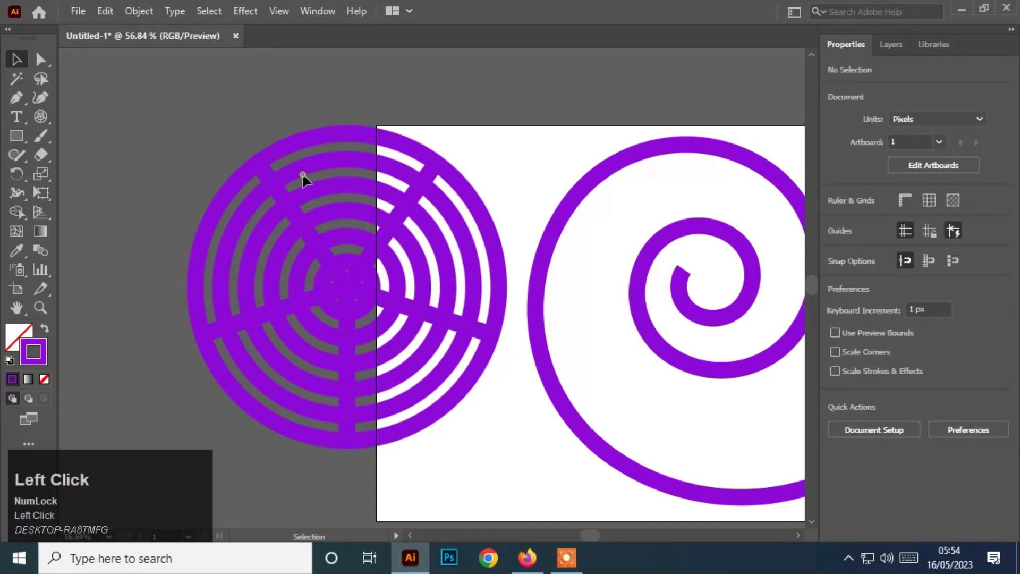
{"action": "left_click", "coordinate": [303, 182]}
{"action": "left_click_drag", "start_coordinate": [898, 246], "coordinate": [898, 246]}
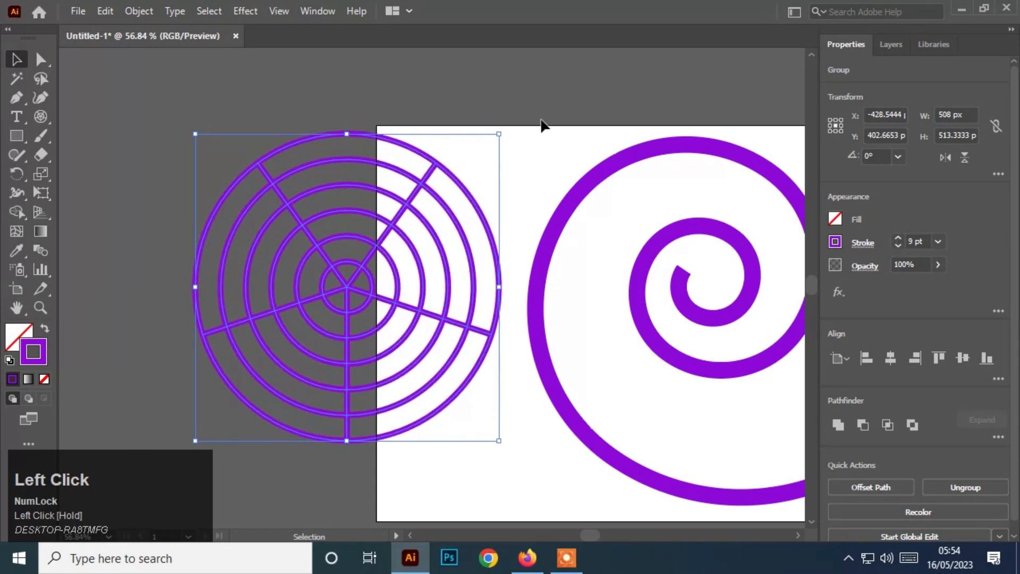
{"action": "left_click", "coordinate": [543, 120]}
Shrink the spiral to about 416 by 374 px, reduce its stroke weight to 16 pt and move it closer to the polar grid
{"action": "key", "text": "space"}
{"action": "left_click_drag", "start_coordinate": [670, 219], "coordinate": [520, 181]}
{"action": "left_click", "coordinate": [533, 198]}
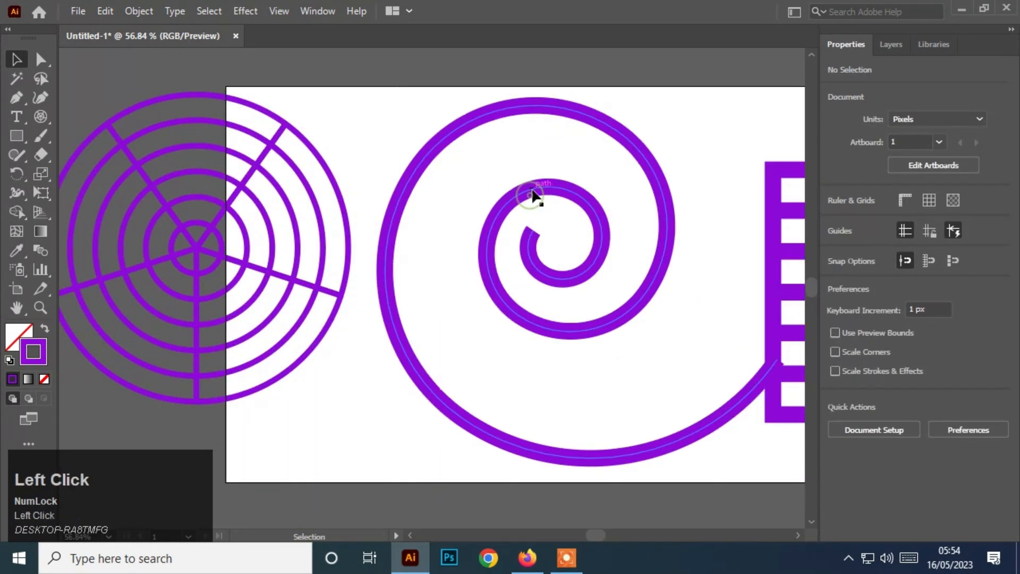
{"action": "mouse_move", "coordinate": [770, 458]}
{"action": "left_mouse_down"}
{"action": "mouse_move", "coordinate": [661, 416]}
{"action": "mouse_move", "coordinate": [709, 454]}
{"action": "left_mouse_up"}
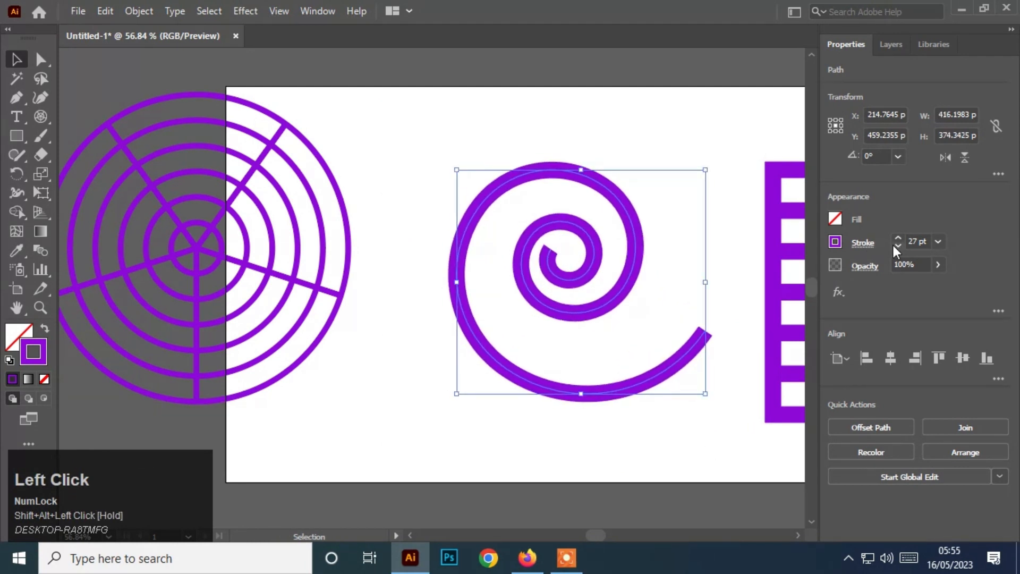
{"action": "left_click_drag", "start_coordinate": [898, 246], "coordinate": [898, 246]}
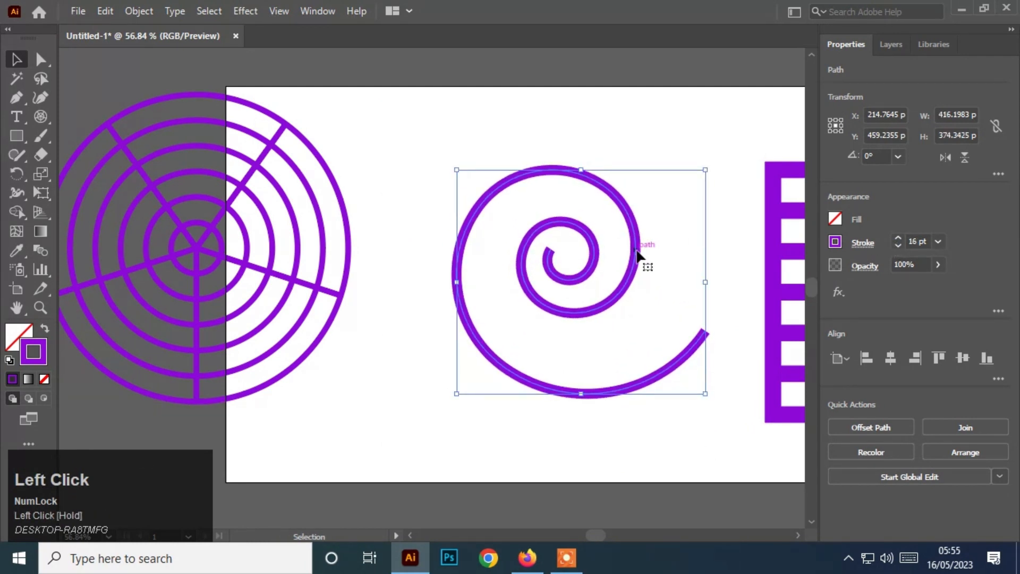
{"action": "left_click_drag", "start_coordinate": [639, 257], "coordinate": [553, 227]}
Resize the rectangular grid to about 445 by 373 px with a 12 pt stroke, and place it against the spiral
{"action": "scroll", "coordinate": [683, 260], "scroll_direction": "right", "scroll_amount": 5}
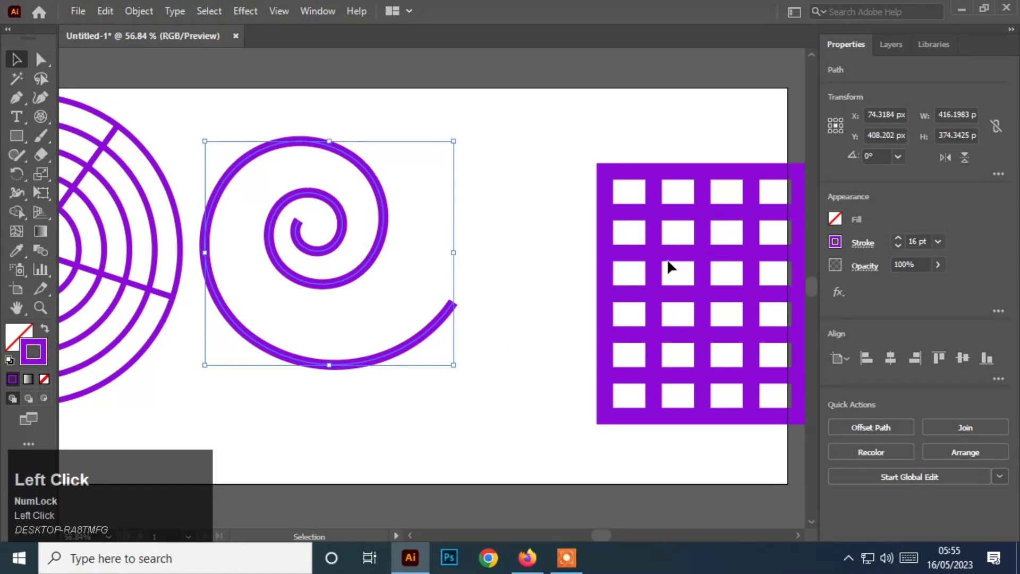
{"action": "left_click", "coordinate": [657, 258]}
{"action": "left_click_drag", "start_coordinate": [652, 256], "coordinate": [603, 230]}
{"action": "left_click_drag", "start_coordinate": [656, 389], "coordinate": [652, 346]}
{"action": "left_click", "coordinate": [897, 246]}
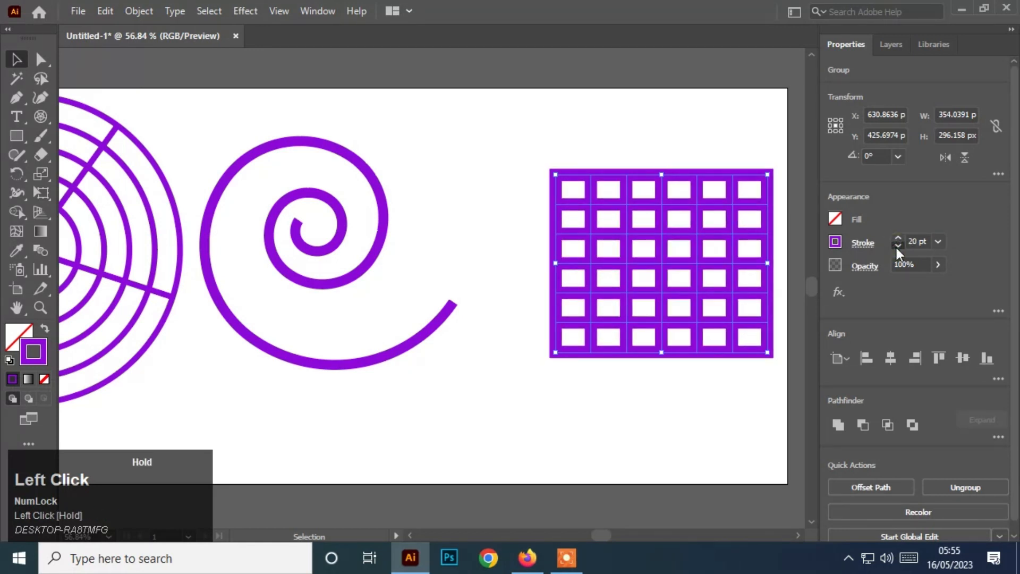
{"action": "left_click_drag", "start_coordinate": [897, 247], "coordinate": [897, 247]}
{"action": "left_click_drag", "start_coordinate": [768, 352], "coordinate": [797, 378]}
{"action": "left_click_drag", "start_coordinate": [668, 303], "coordinate": [528, 284]}
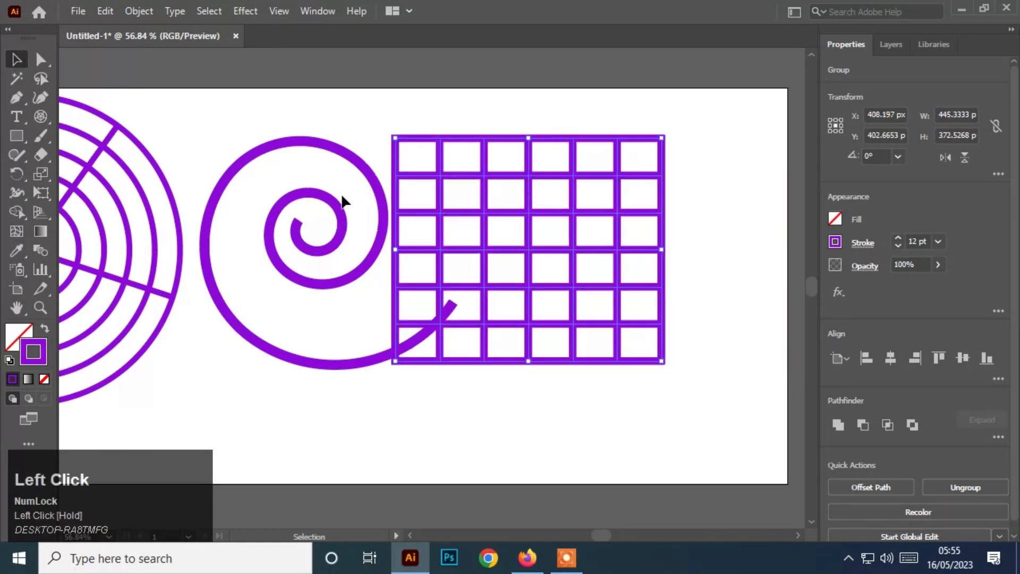
Delete the rectangular grid, the spiral and the polar grid to clear the artboard
{"action": "key", "text": "Delete"}
{"action": "left_click", "coordinate": [303, 197]}
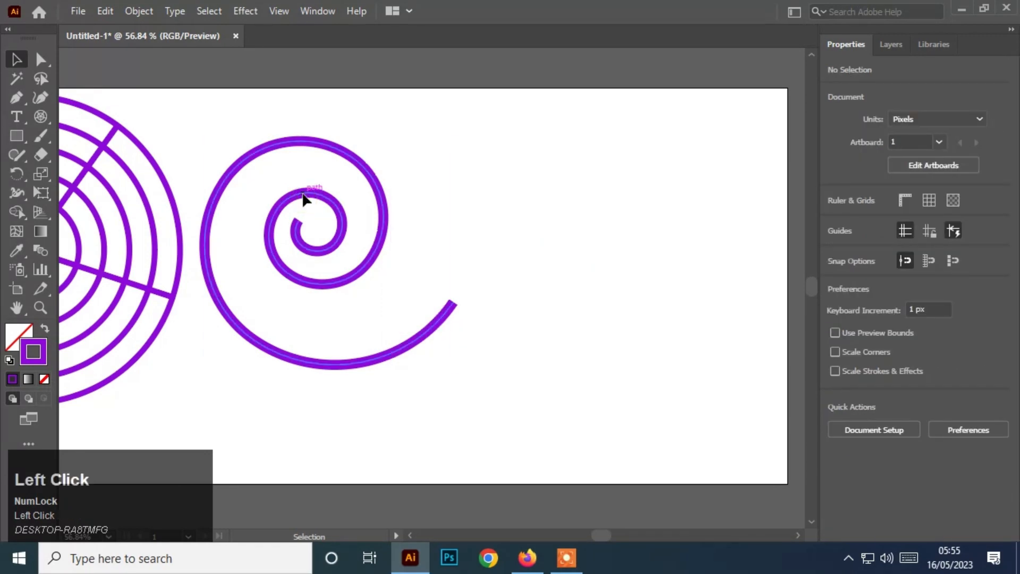
{"action": "key", "text": "Delete"}
{"action": "left_click_drag", "start_coordinate": [126, 210], "coordinate": [538, 229]}
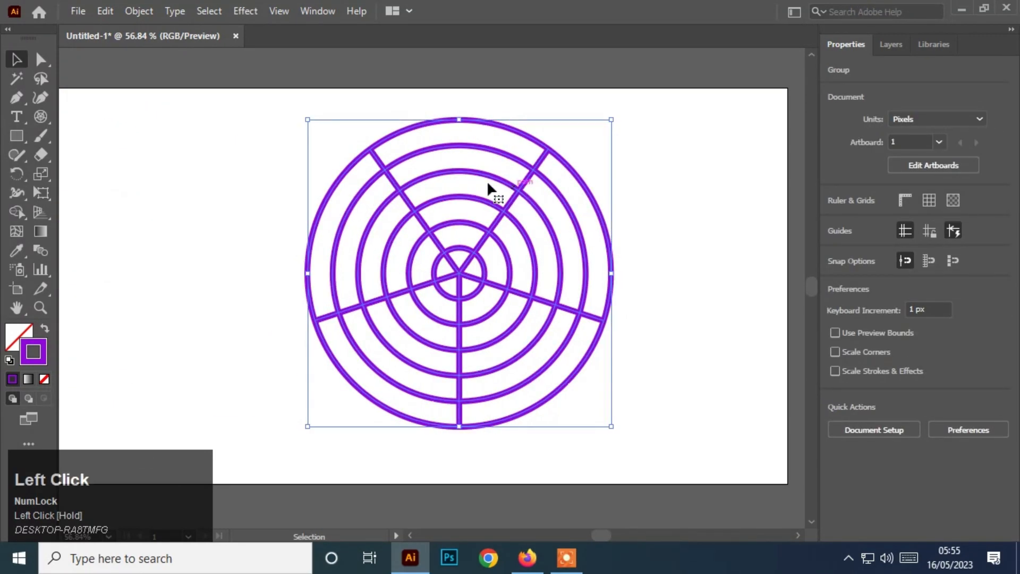
{"action": "key", "text": "Delete"}
Set the Rectangular Grid tool to 100 vertical dividers and draw a grid about 632 by 424 px on the artboard
{"action": "left_click", "coordinate": [40, 122]}
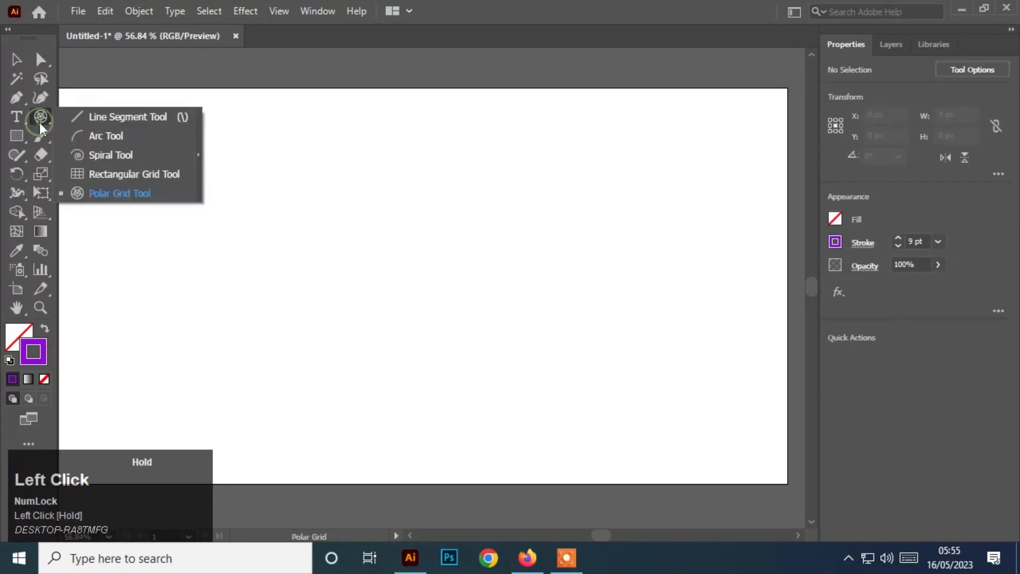
{"action": "left_click", "coordinate": [157, 175]}
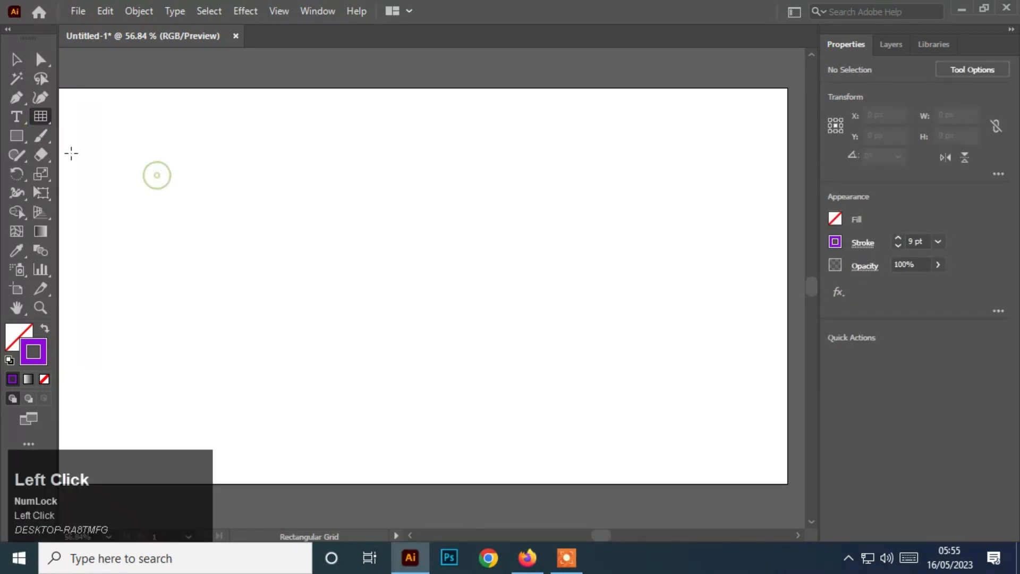
{"action": "double_click", "coordinate": [41, 115]}
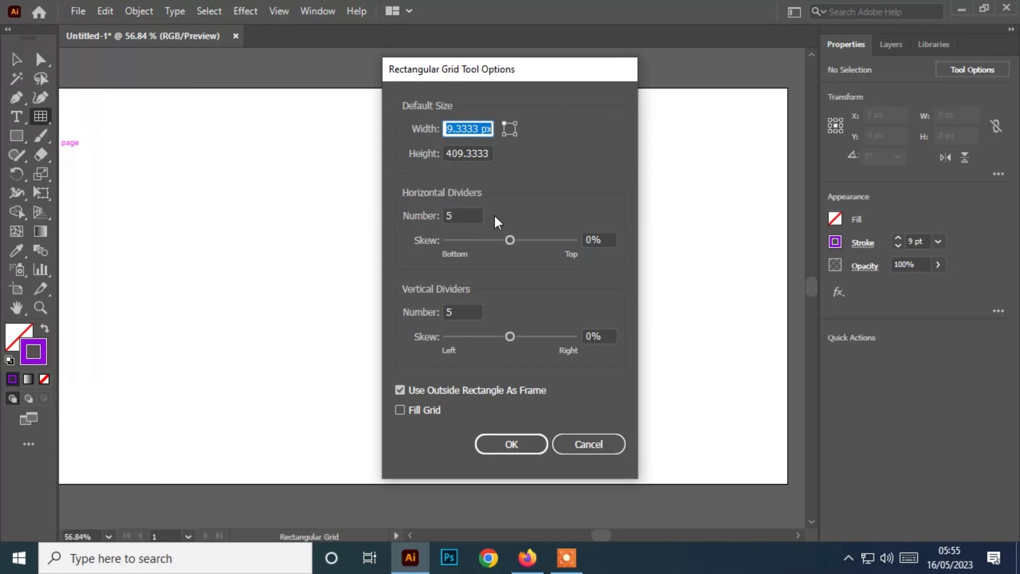
{"action": "left_click", "coordinate": [455, 213]}
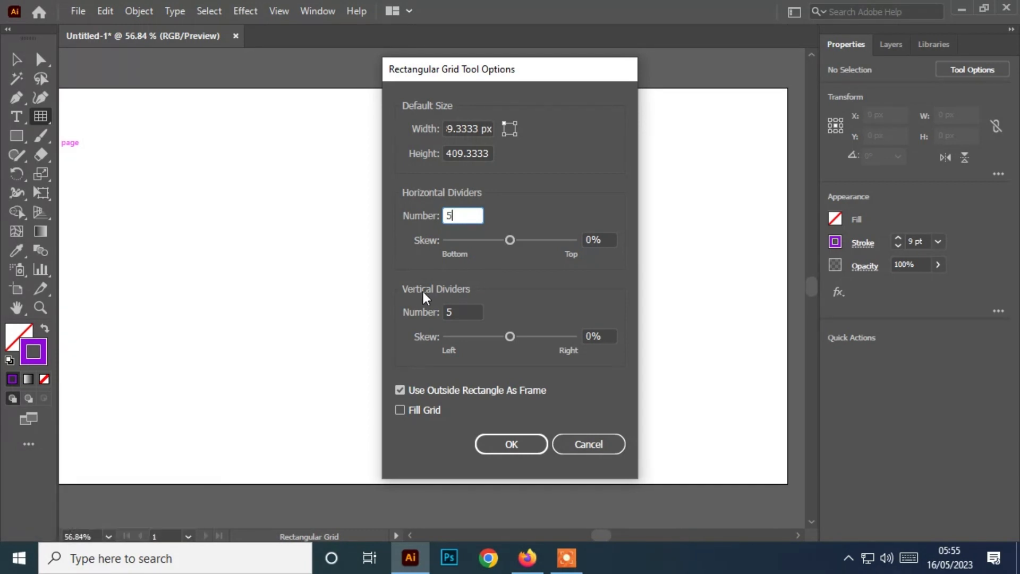
{"action": "left_click", "coordinate": [463, 313]}
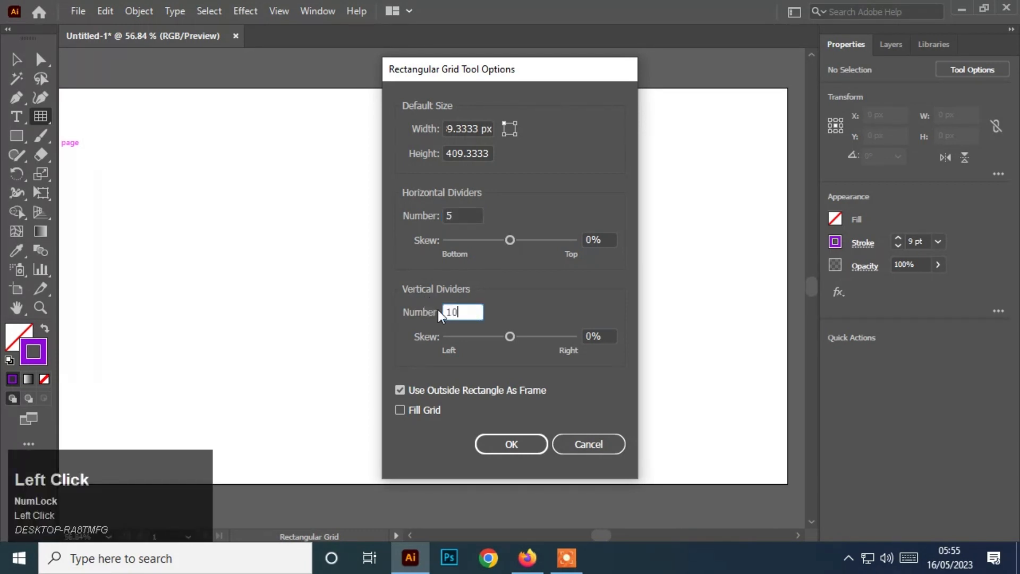
{"action": "left_click", "coordinate": [498, 446]}
{"action": "left_click_drag", "start_coordinate": [266, 170], "coordinate": [649, 428]}
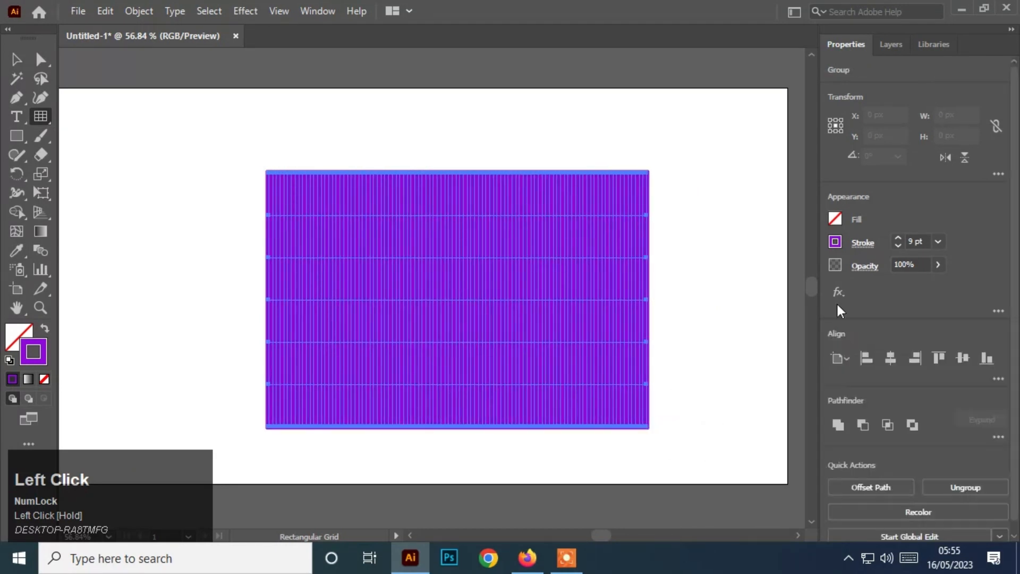
Set the dense grid's stroke weight to 4 pt and delete the grid
{"action": "left_click", "coordinate": [899, 247]}
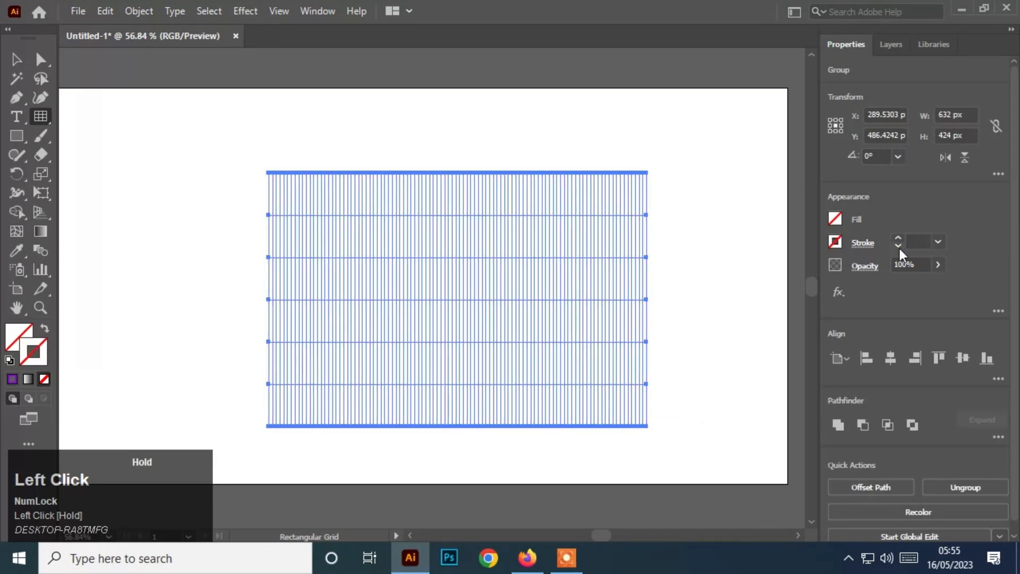
{"action": "left_click", "coordinate": [898, 237]}
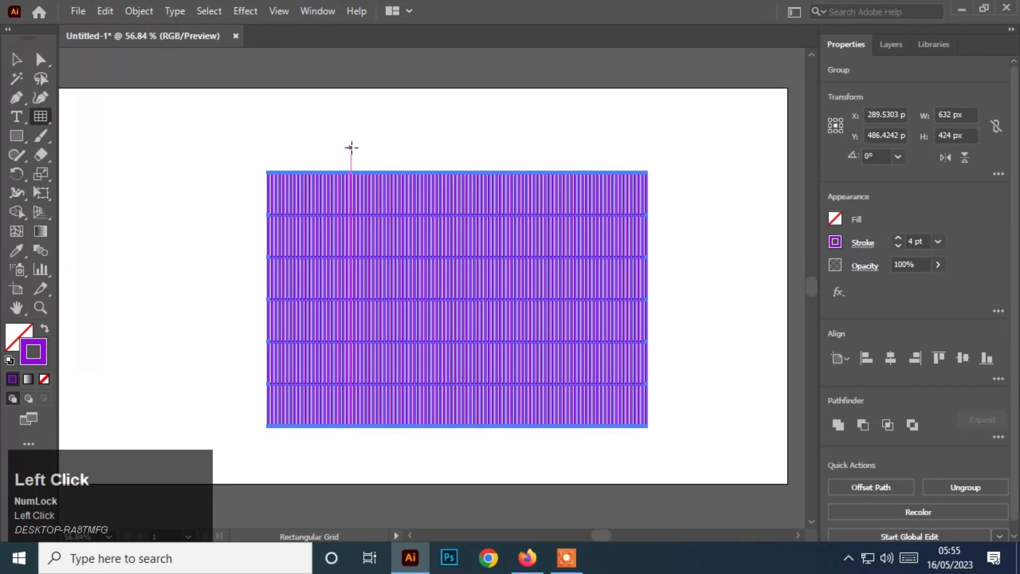
{"action": "key", "text": "Delete"}
Set the Rectangular Grid tool to 20 vertical dividers and draw a grid about 747 by 449 px
{"action": "double_click", "coordinate": [40, 115]}
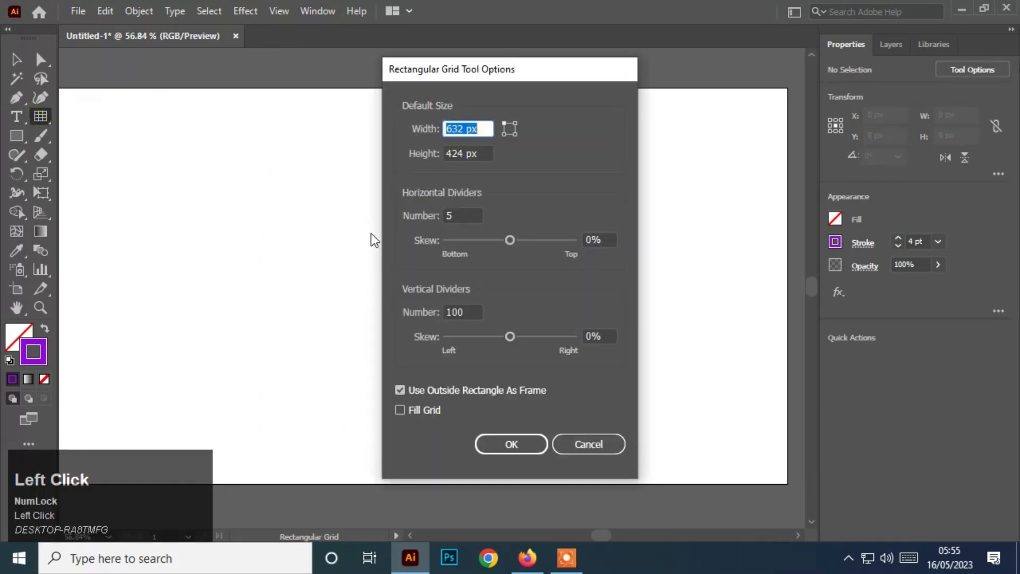
{"action": "left_click", "coordinate": [471, 306]}
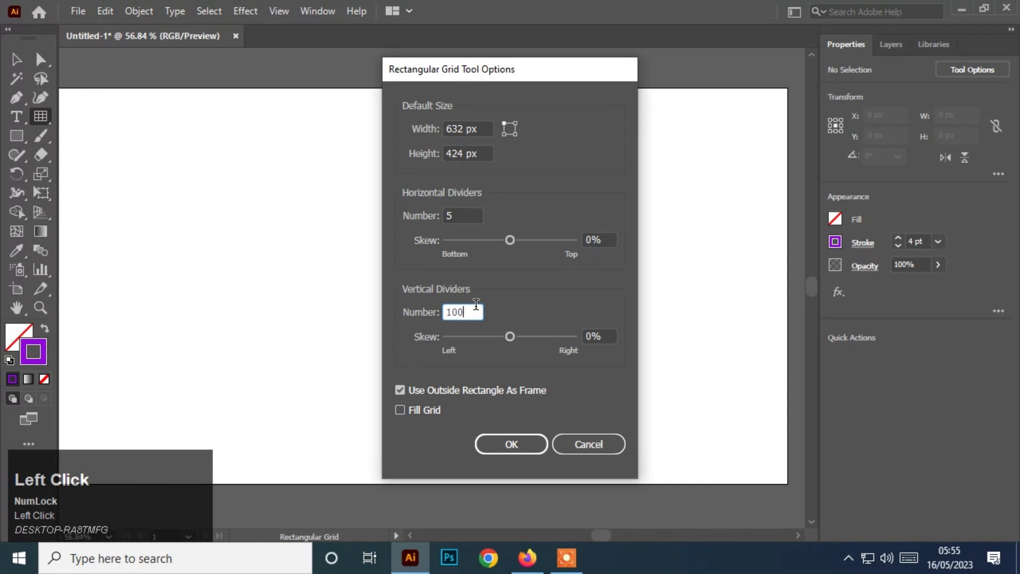
{"action": "key", "text": "BackSpace"}
{"action": "key", "text": "BackSpace"}
{"action": "key", "text": "BackSpace"}
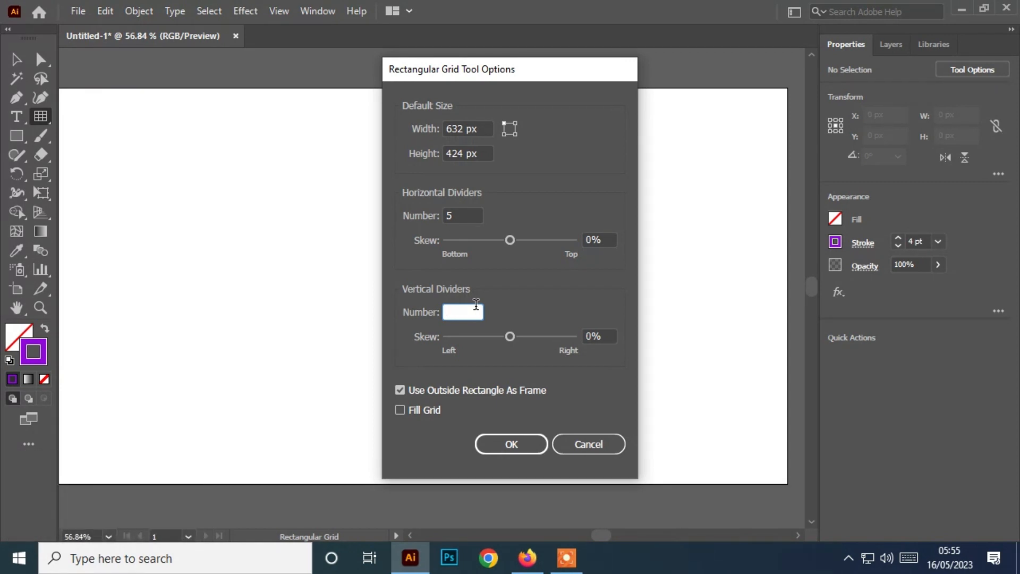
{"action": "type", "text": "20"}
{"action": "key", "text": "Return"}
{"action": "left_click_drag", "start_coordinate": [251, 152], "coordinate": [704, 423]}
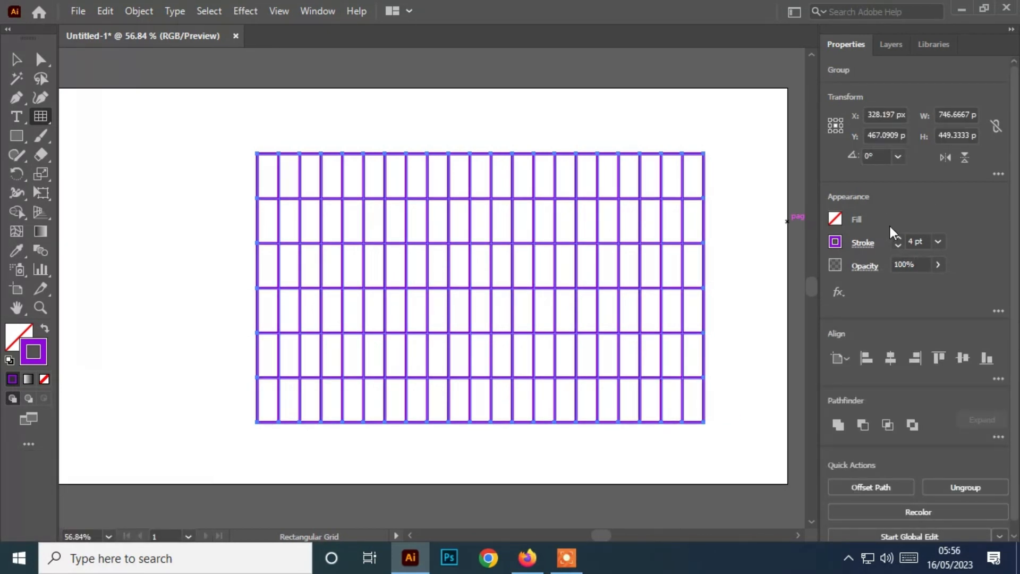
Raise the stroke weight of the 20-divider grid to 15 pt and delete the grid
{"action": "left_click", "coordinate": [896, 239]}
{"action": "left_click", "coordinate": [896, 238]}
{"action": "left_click", "coordinate": [896, 239]}
{"action": "left_click", "coordinate": [896, 238]}
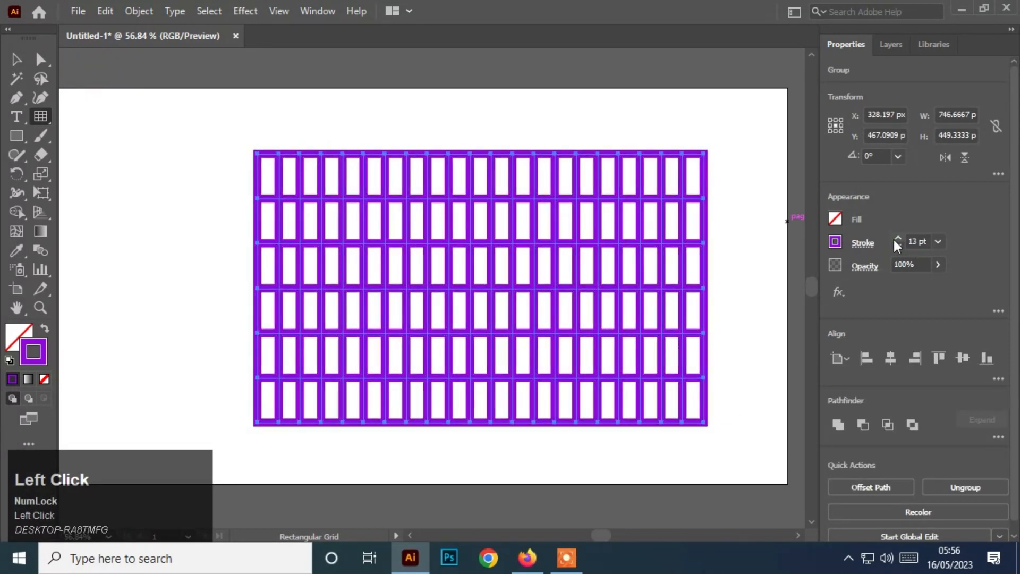
{"action": "left_click", "coordinate": [897, 238]}
{"action": "left_click", "coordinate": [897, 239]}
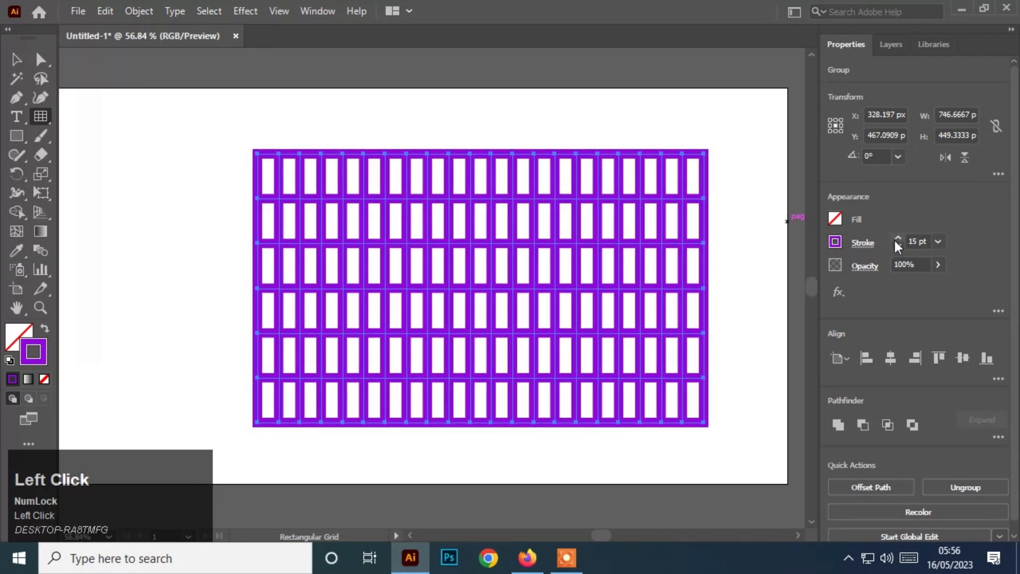
{"action": "key", "text": "Delete"}
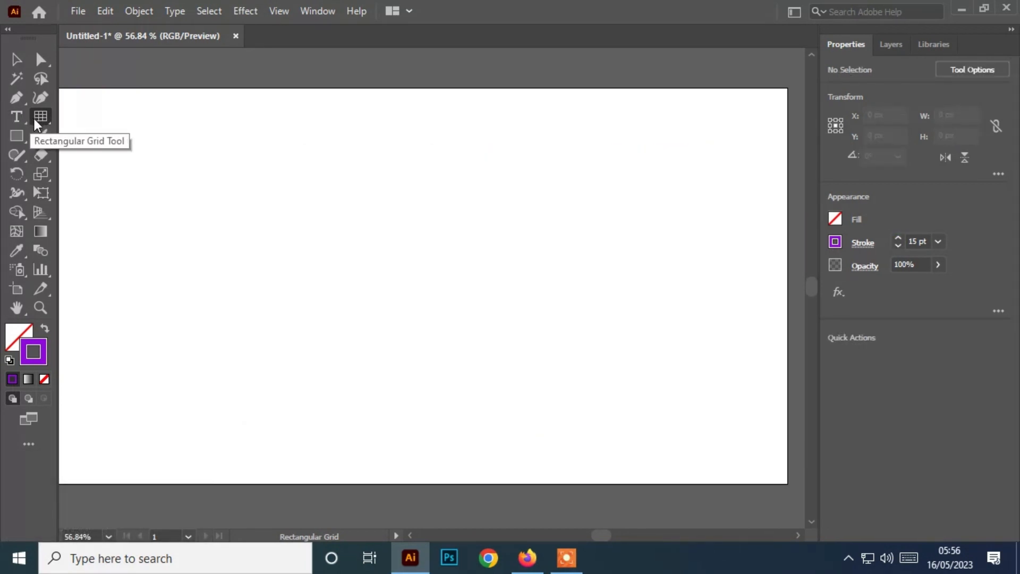
Set the Rectangular Grid tool to 30 horizontal dividers and draw a grid about 1040 by 564 px across the artboard
{"action": "double_click", "coordinate": [40, 116]}
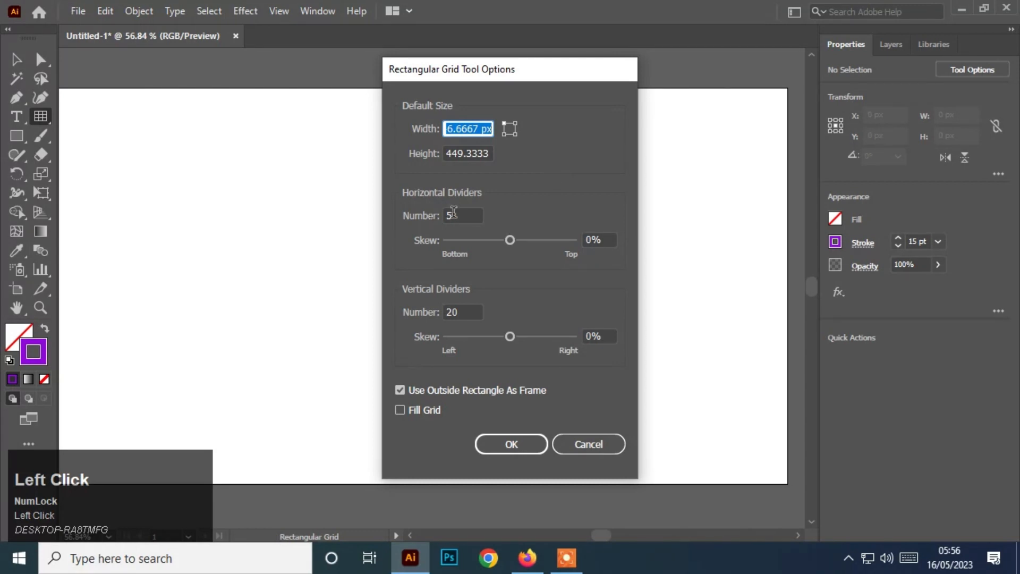
{"action": "left_click", "coordinate": [454, 213]}
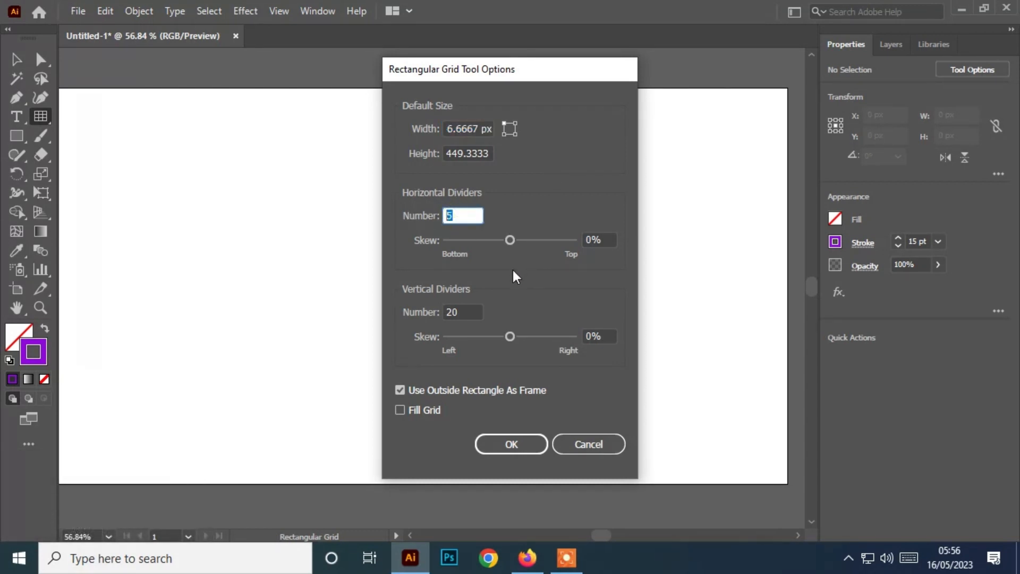
{"action": "type", "text": "30"}
{"action": "left_click", "coordinate": [501, 437]}
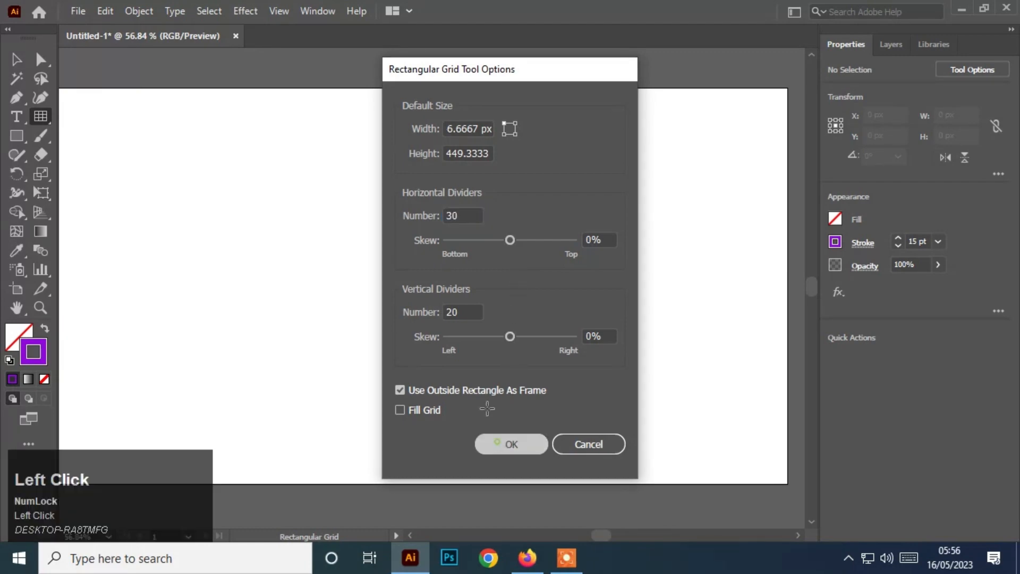
{"action": "left_click_drag", "start_coordinate": [115, 120], "coordinate": [745, 465]}
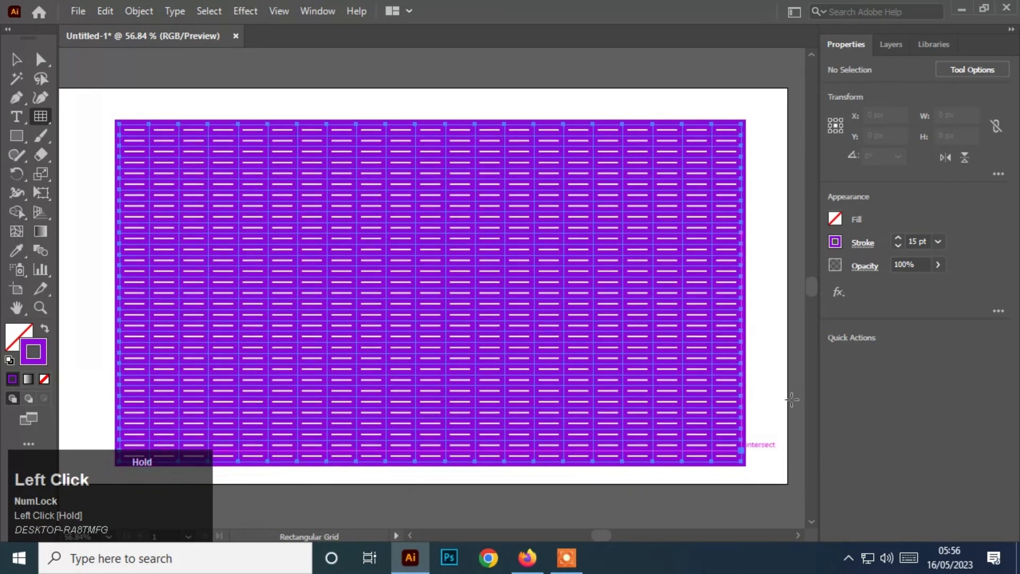
Reduce the large grid's stroke weight to 4 pt and delete the grid from the artboard
{"action": "left_click", "coordinate": [899, 246]}
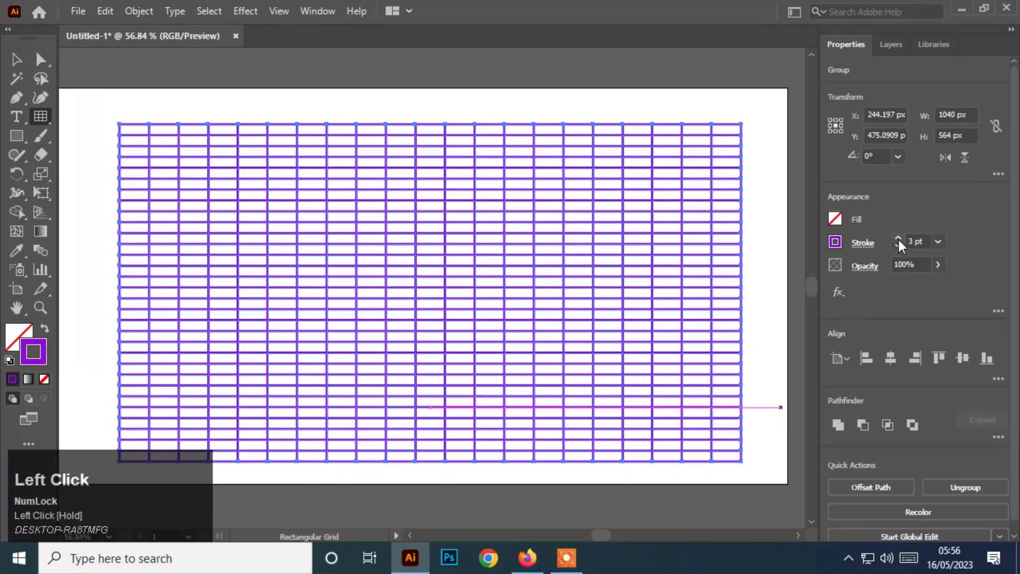
{"action": "left_click", "coordinate": [899, 239]}
{"action": "key", "text": "v"}
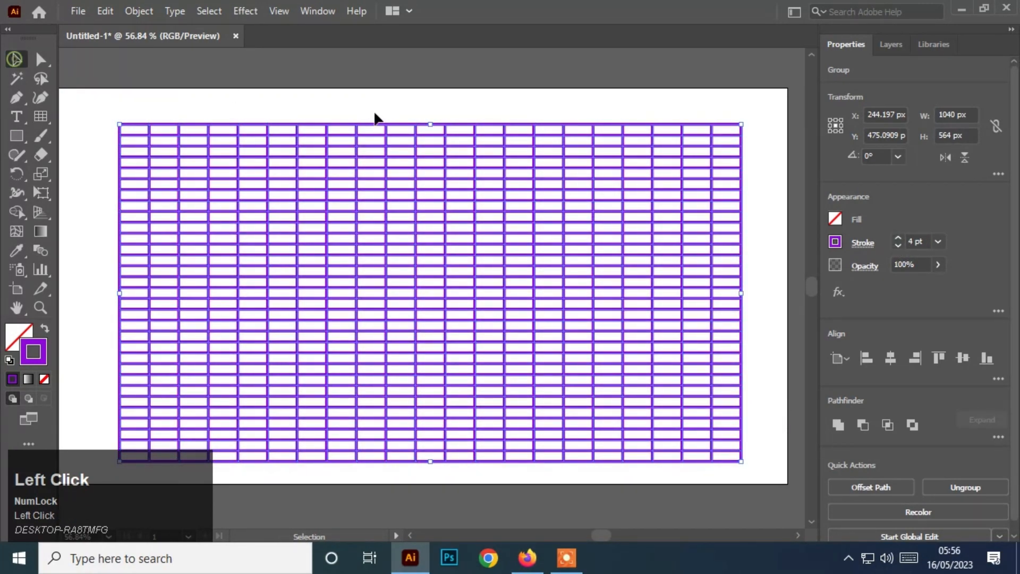
{"action": "left_click", "coordinate": [374, 110]}
{"action": "left_click", "coordinate": [340, 171]}
{"action": "key", "text": "Delete"}
Configure the Polar Grid tool with 20 concentric dividers and 30 radial dividers
{"action": "left_click_drag", "start_coordinate": [41, 117], "coordinate": [110, 194]}
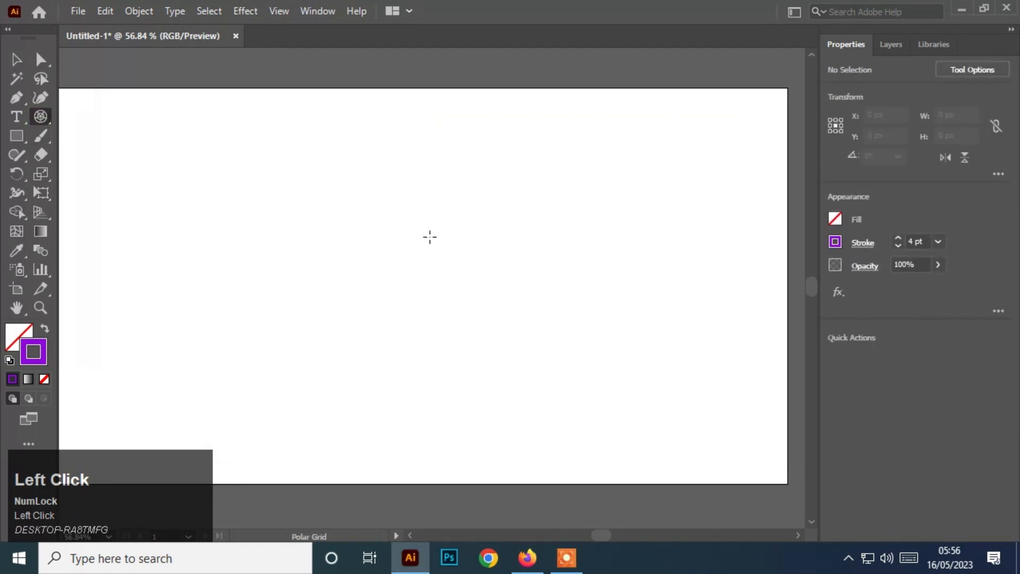
{"action": "double_click", "coordinate": [41, 116]}
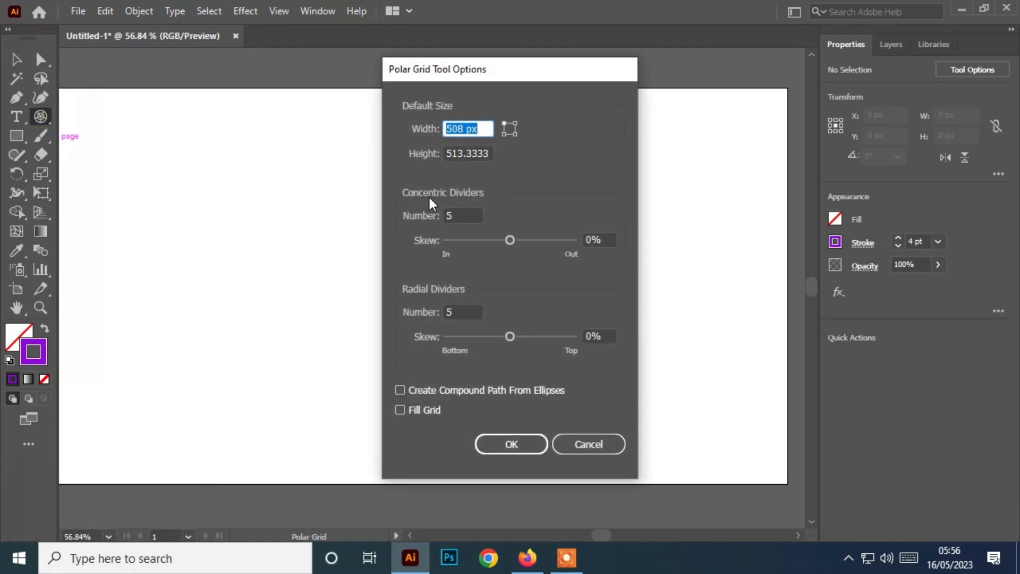
{"action": "left_click", "coordinate": [466, 217]}
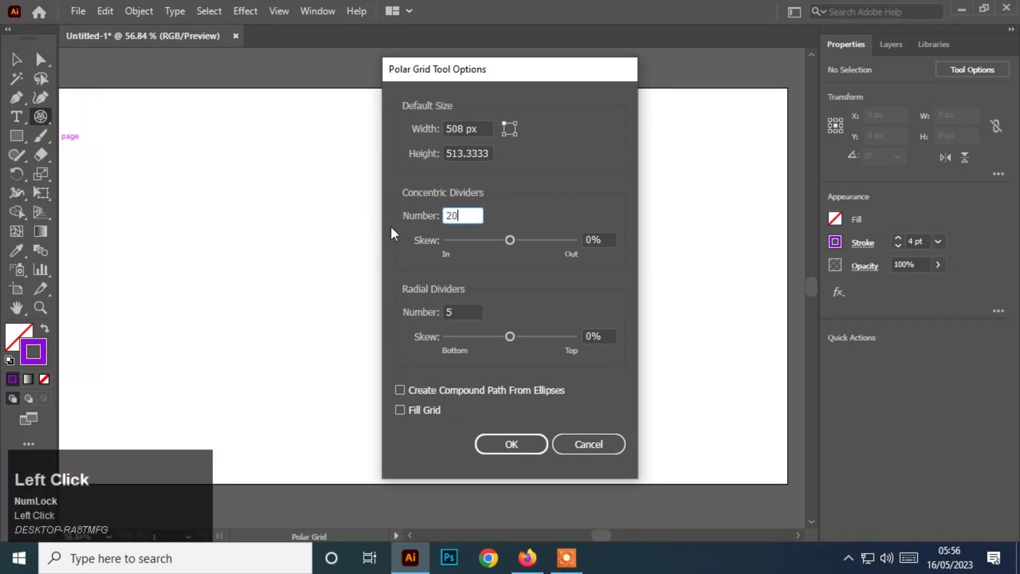
{"action": "left_click", "coordinate": [467, 313]}
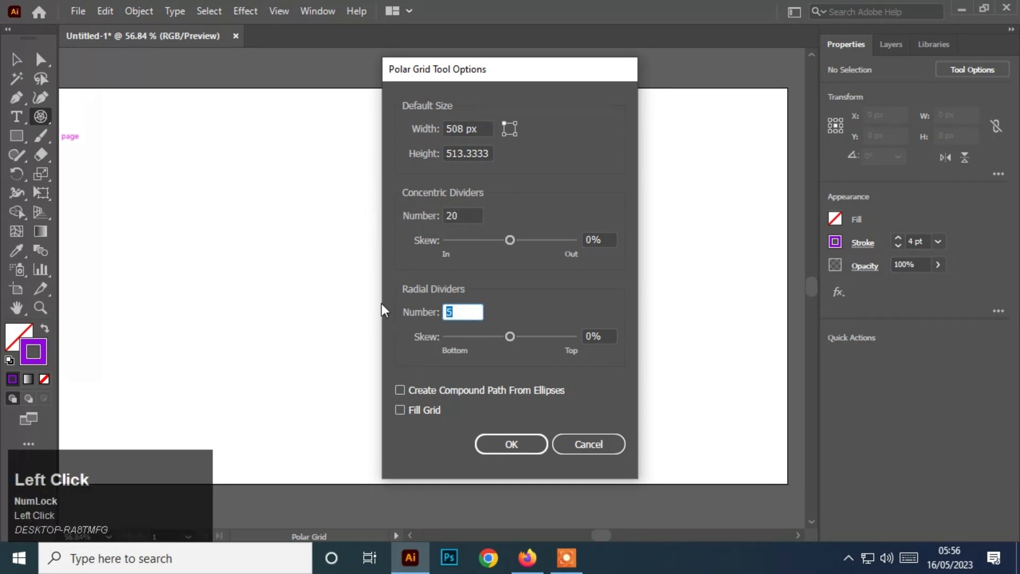
{"action": "type", "text": "30"}
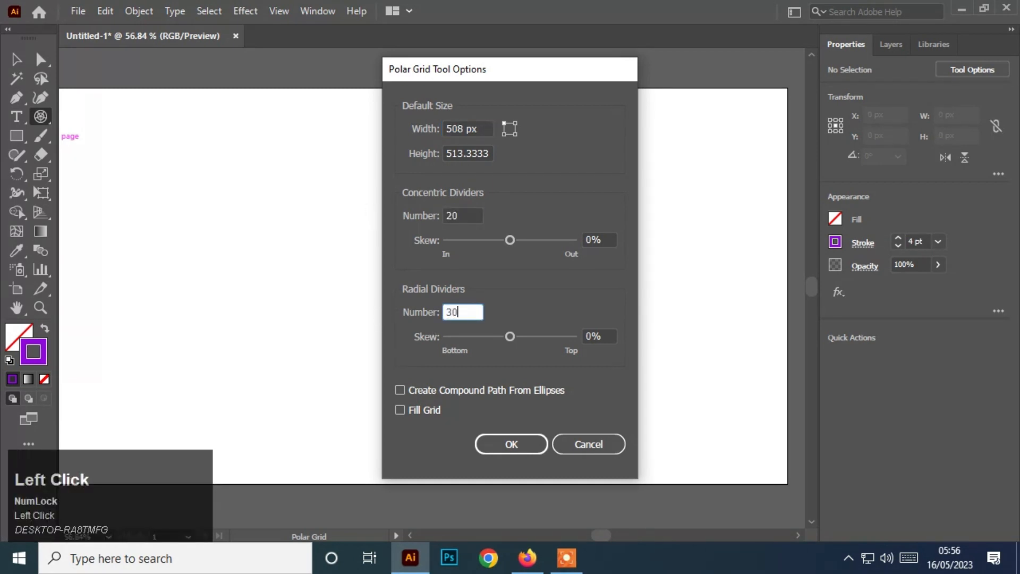
{"action": "left_click", "coordinate": [512, 444]}
Draw a small oval polar grid mid-artboard and a circular one about 432 by 432 px to its upper left
{"action": "left_click_drag", "start_coordinate": [416, 256], "coordinate": [554, 377]}
{"action": "left_click_drag", "start_coordinate": [297, 209], "coordinate": [407, 339]}
{"action": "key", "text": "v"}
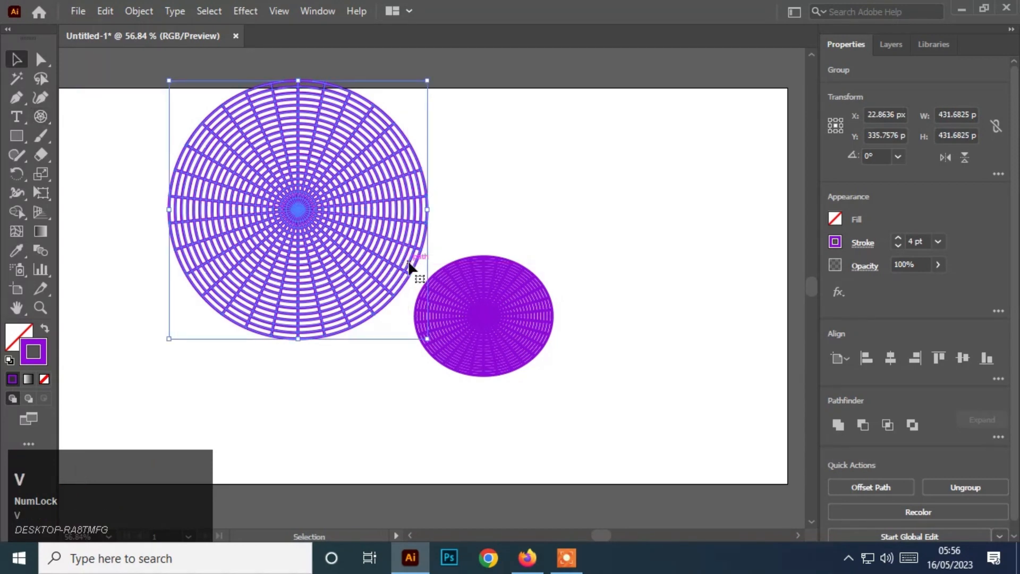
Delete the small oval polar grid and the large circular one, leaving the empty artboard fitted in view
{"action": "left_click", "coordinate": [534, 295]}
{"action": "key", "text": "Page_Down"}
{"action": "key", "text": "Delete"}
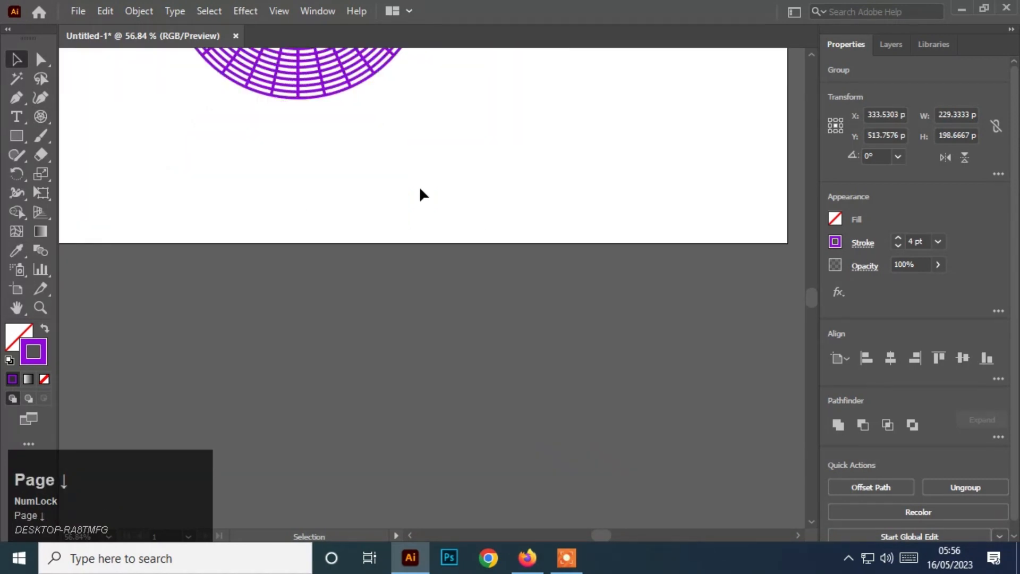
{"action": "key", "text": "space"}
{"action": "left_click_drag", "start_coordinate": [431, 116], "coordinate": [599, 515]}
{"action": "left_click", "coordinate": [441, 344]}
{"action": "left_click", "coordinate": [631, 374]}
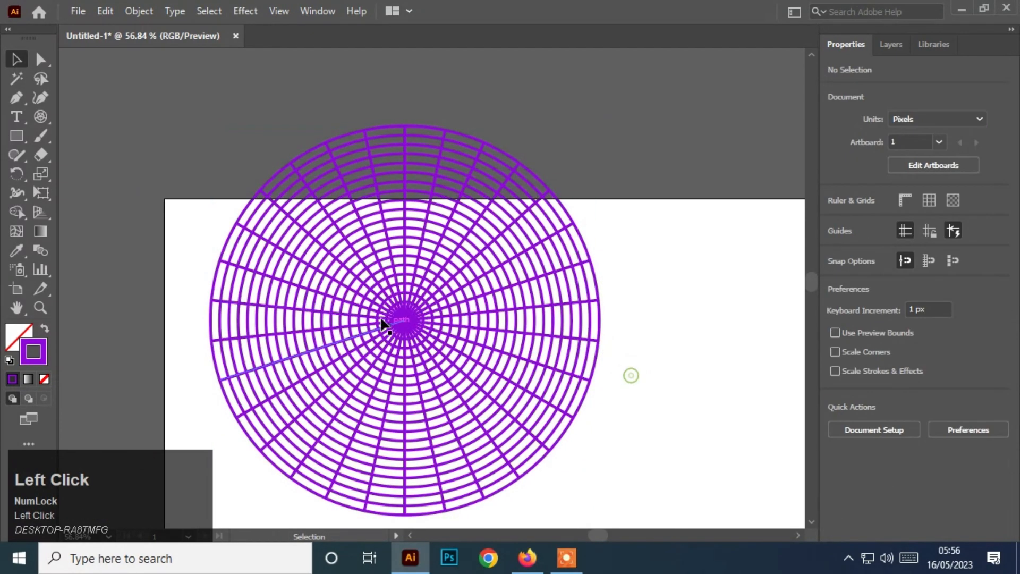
{"action": "left_click", "coordinate": [380, 311]}
{"action": "key", "text": "Delete"}
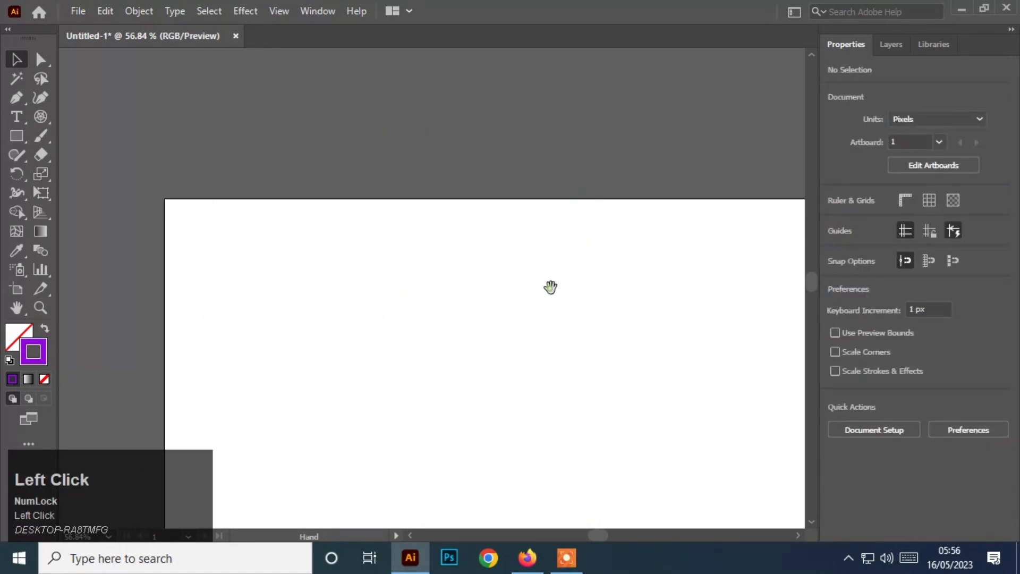
{"action": "key", "text": "ctrl+0"}
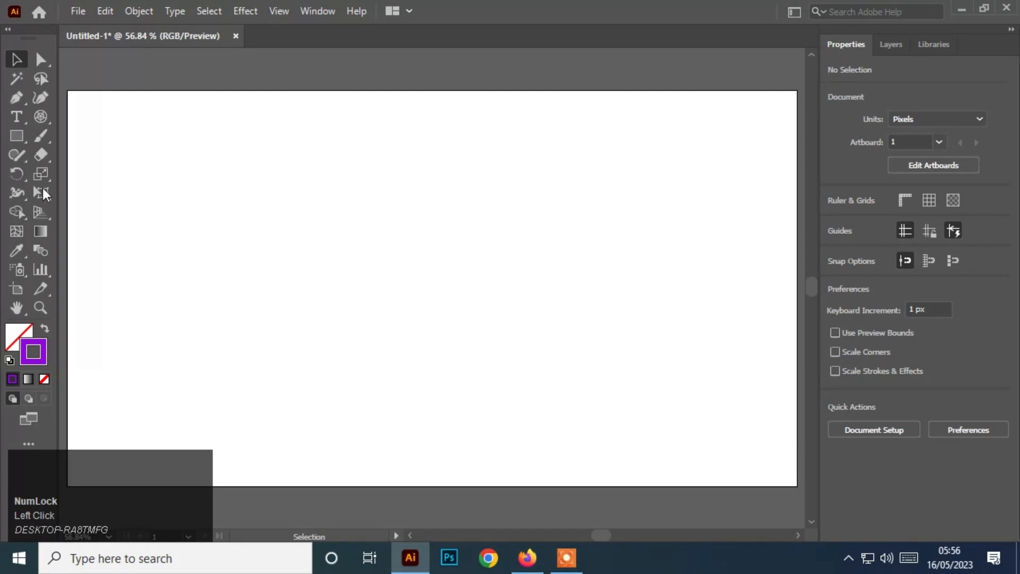
Draw a closed six-point shape about 809 by 392 px across the artboard with the Pen tool
{"action": "left_click_drag", "start_coordinate": [41, 113], "coordinate": [92, 116]}
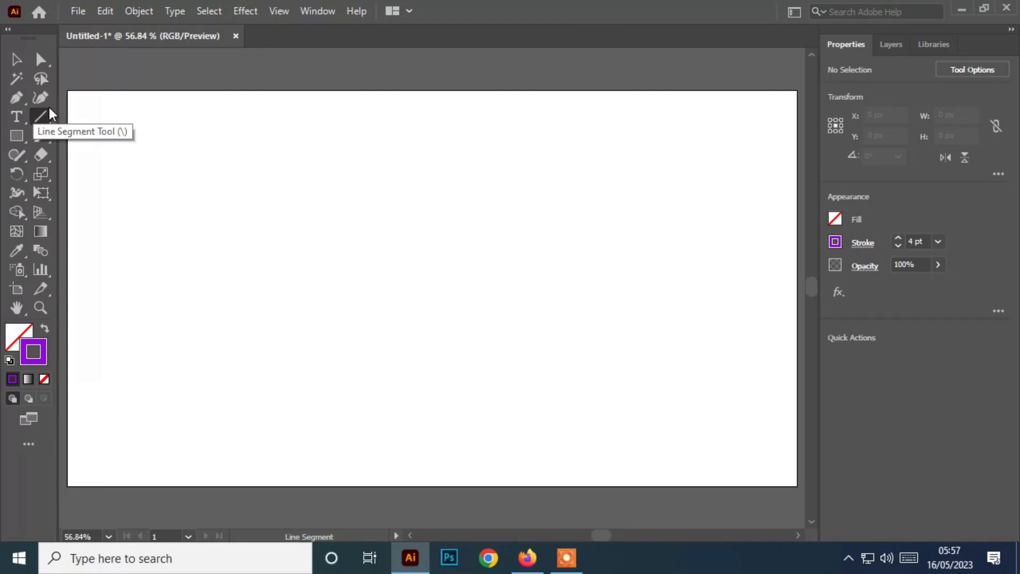
{"action": "left_click", "coordinate": [19, 100]}
{"action": "left_click", "coordinate": [256, 206]}
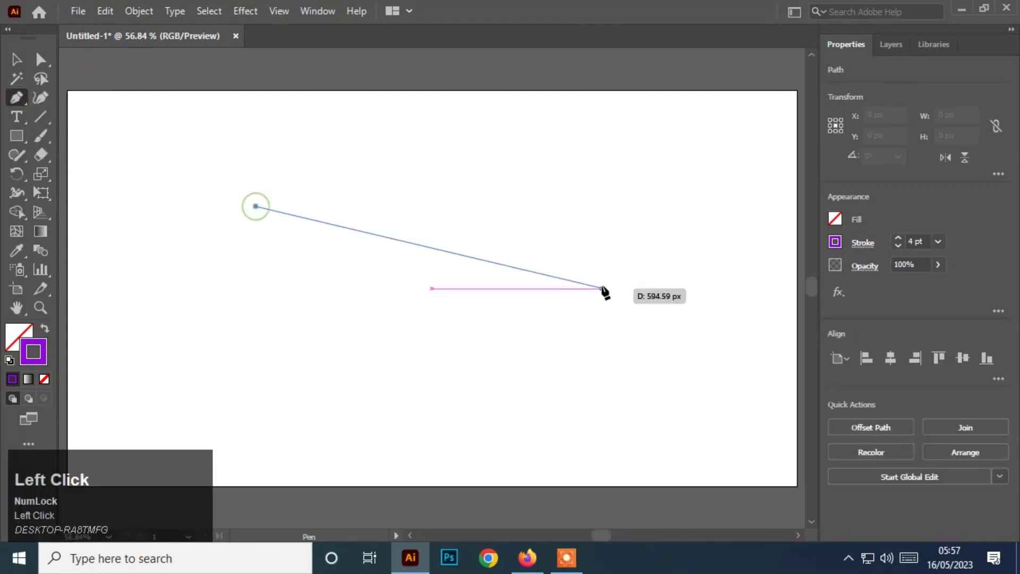
{"action": "left_click", "coordinate": [602, 288]}
{"action": "left_click", "coordinate": [740, 368]}
{"action": "left_click", "coordinate": [633, 441]}
{"action": "left_click", "coordinate": [365, 414]}
{"action": "left_click", "coordinate": [292, 275]}
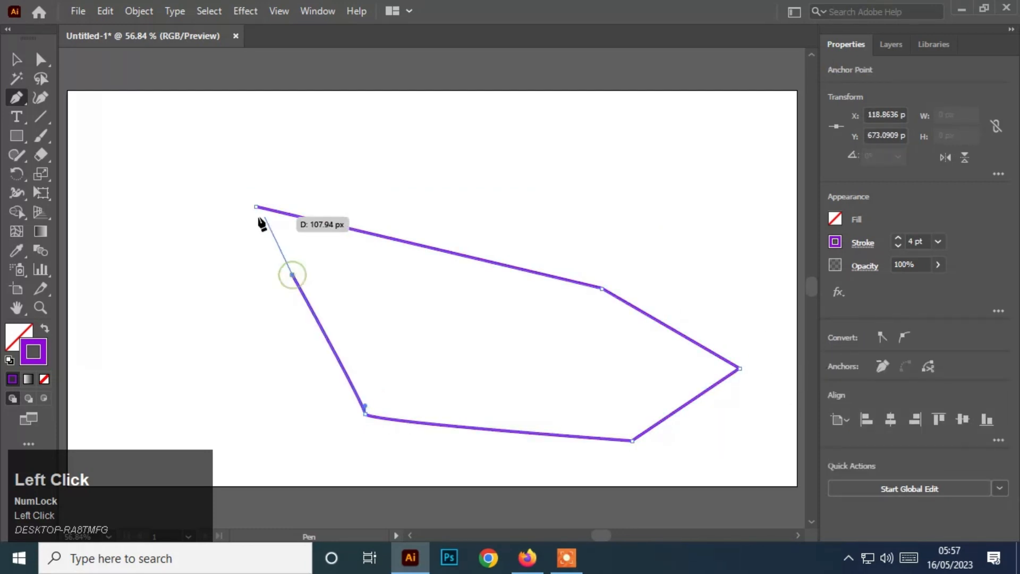
{"action": "left_click", "coordinate": [257, 207]}
Set the closed path's fill to none and move the path up and to the left on the artboard
{"action": "left_click", "coordinate": [15, 339]}
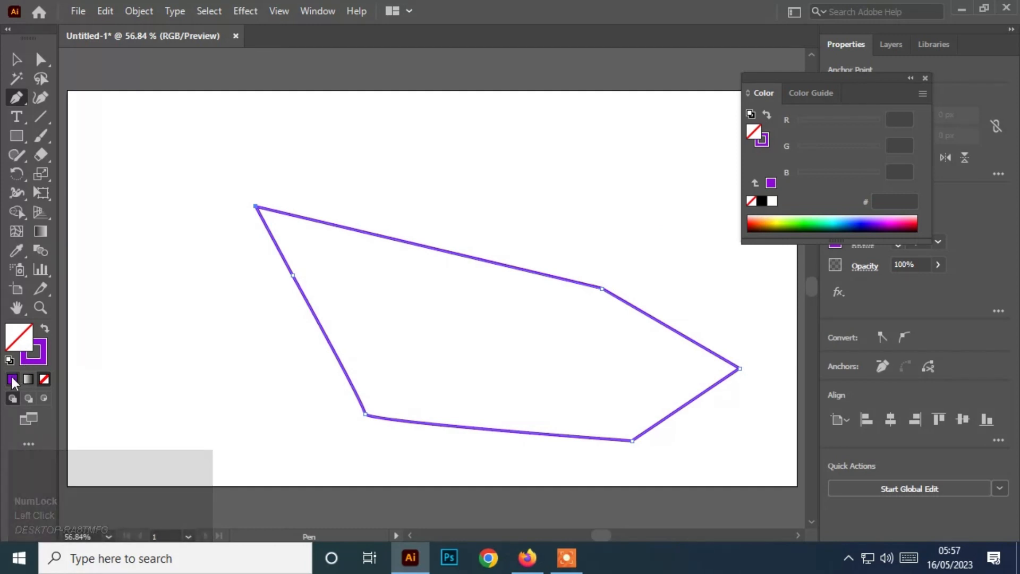
{"action": "left_click", "coordinate": [45, 379]}
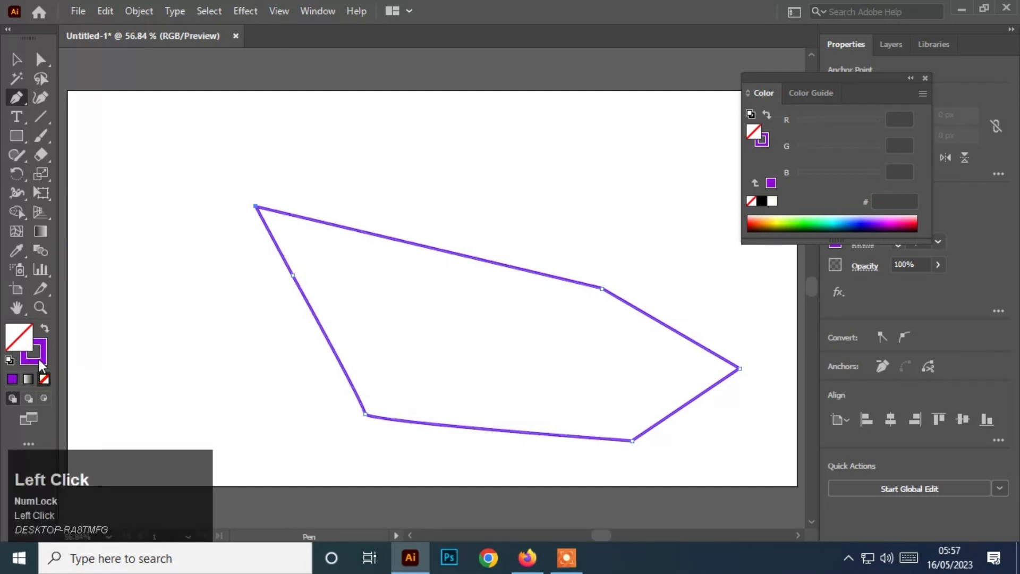
{"action": "left_click", "coordinate": [40, 362]}
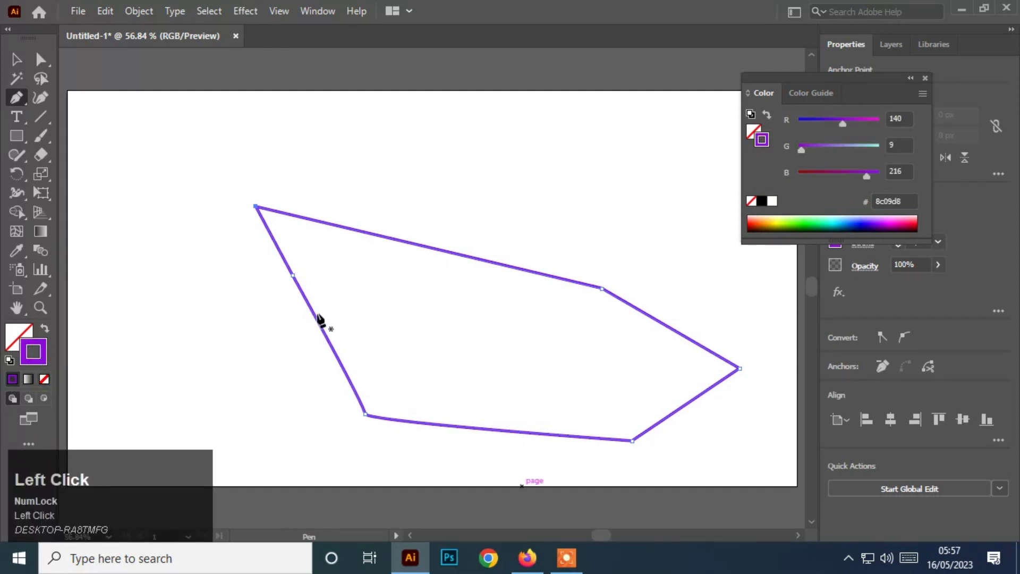
{"action": "left_click", "coordinate": [16, 60]}
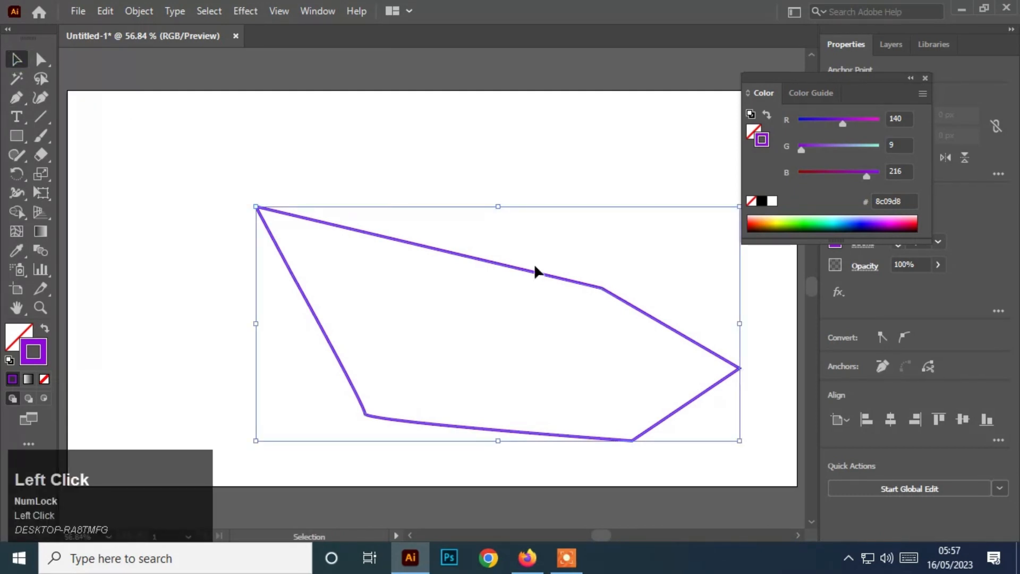
{"action": "left_click_drag", "start_coordinate": [530, 271], "coordinate": [494, 222]}
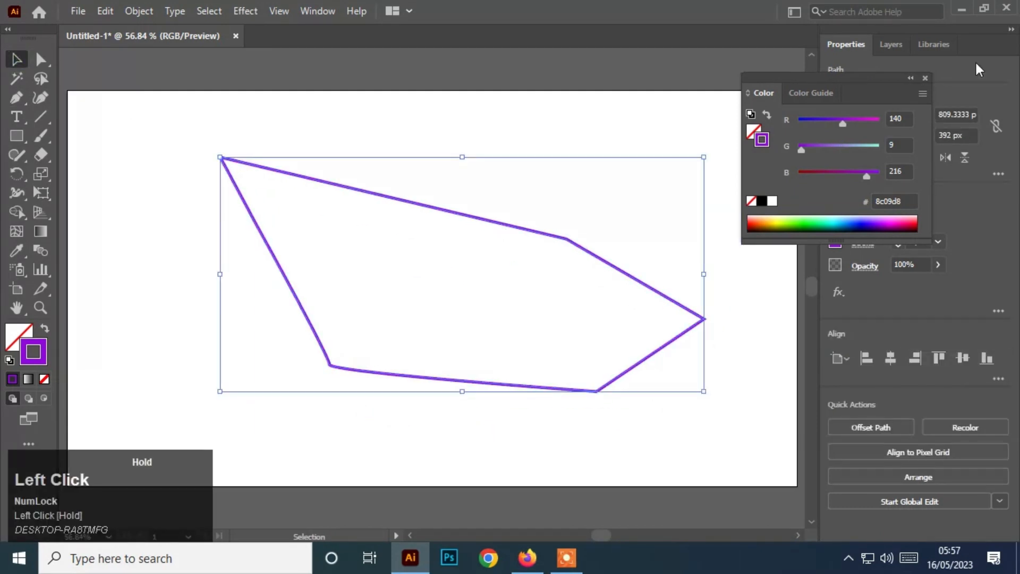
{"action": "left_click", "coordinate": [925, 78]}
Add a solid triangular arrowhead to both the start and the end of the path's stroke
{"action": "left_click", "coordinate": [856, 244]}
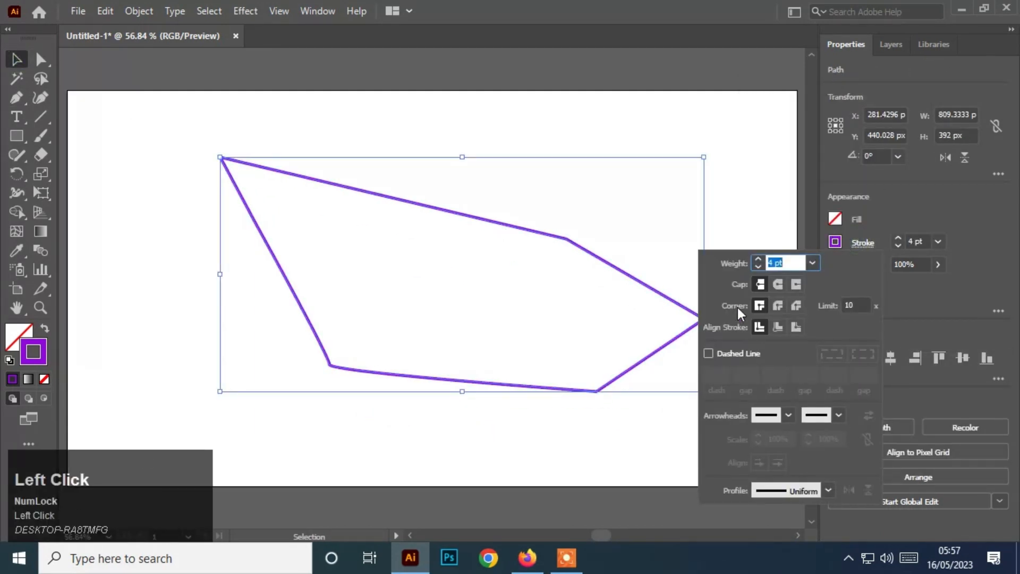
{"action": "left_click", "coordinate": [786, 415]}
{"action": "left_click", "coordinate": [717, 360]}
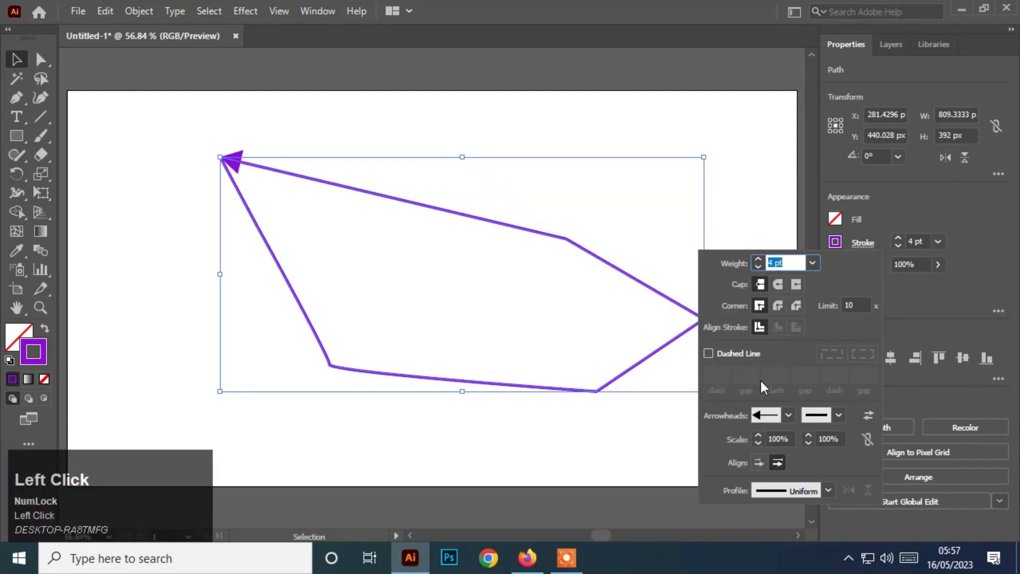
{"action": "left_click", "coordinate": [840, 414]}
{"action": "left_click", "coordinate": [774, 321]}
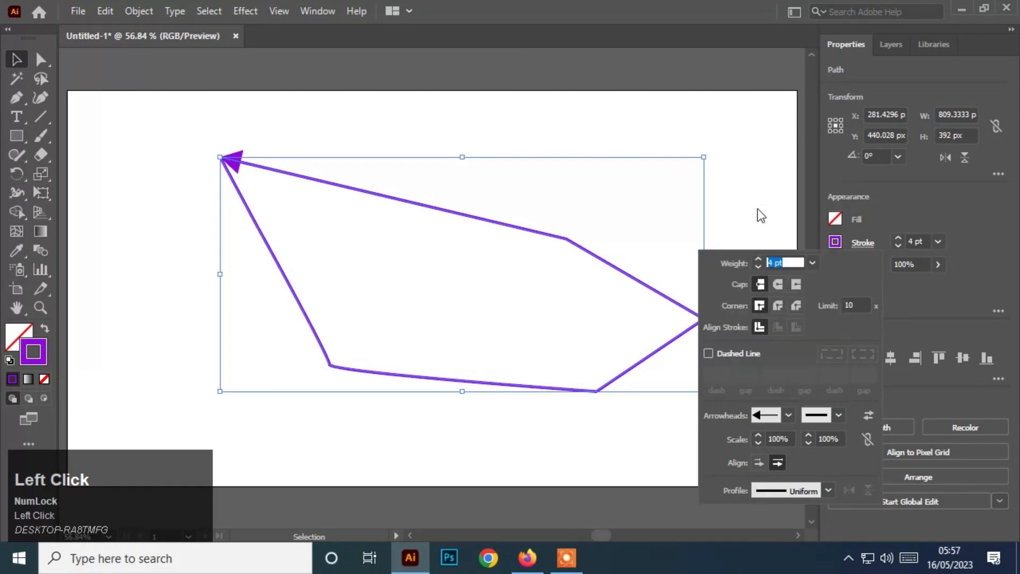
Delete the closed path with arrowheads from the artboard
{"action": "left_click", "coordinate": [324, 149]}
{"action": "left_click", "coordinate": [132, 93]}
{"action": "left_click_drag", "start_coordinate": [190, 107], "coordinate": [619, 307]}
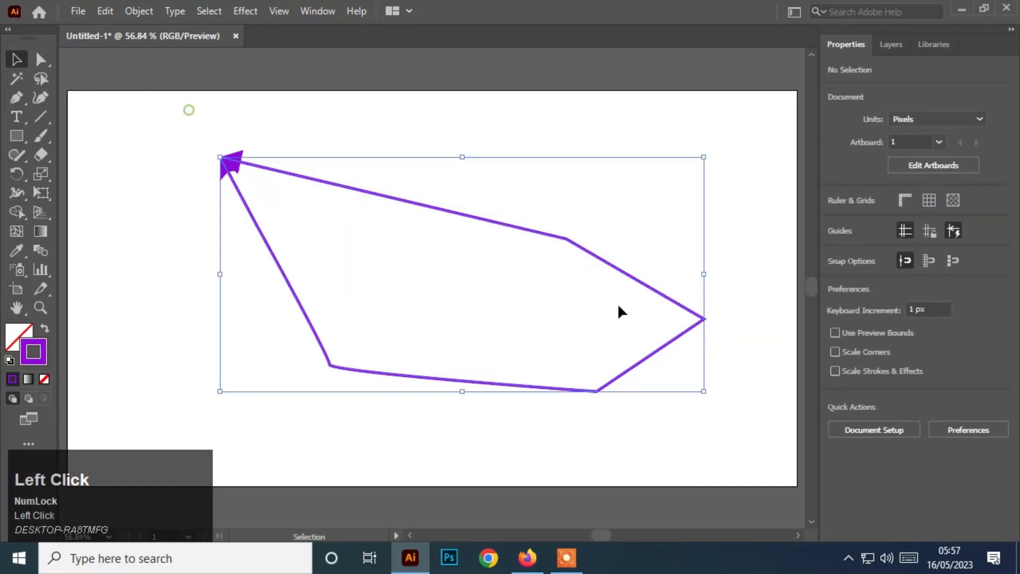
{"action": "key", "text": "Delete"}
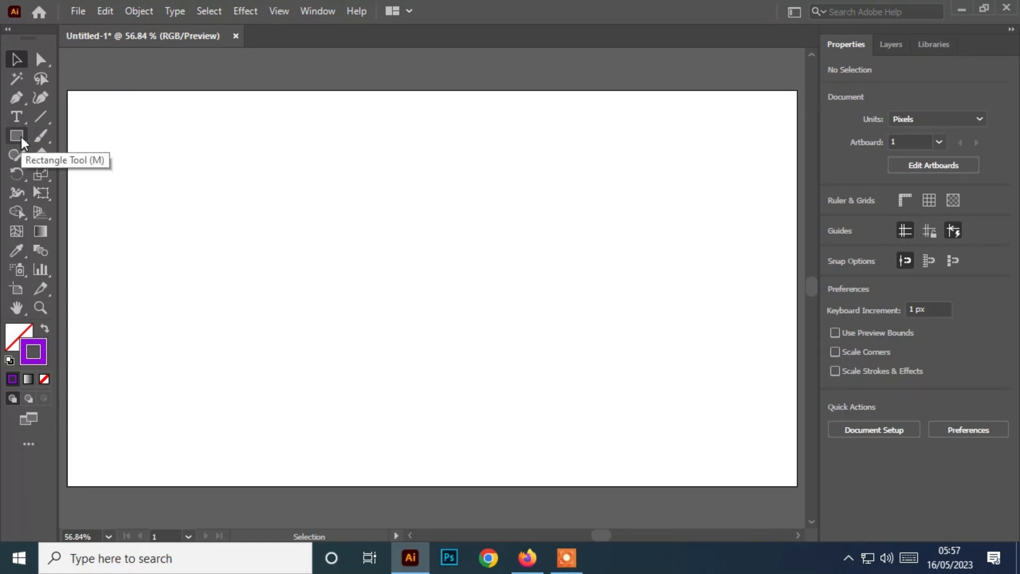
Draw a square about 840 by 840 px outward from its centre with the Rectangle tool, extending past the artboard's upper left corner
{"action": "left_click", "coordinate": [21, 137]}
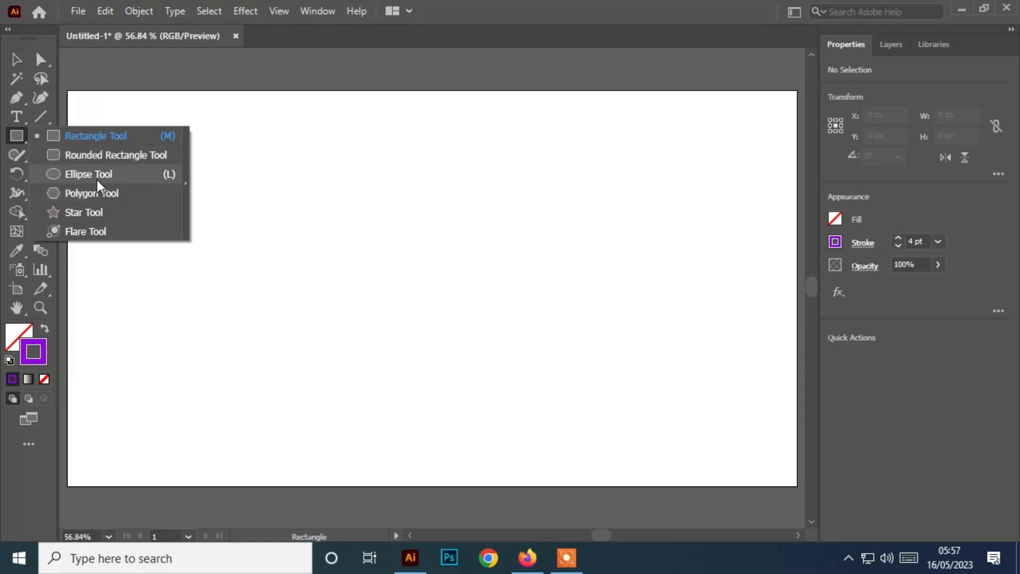
{"action": "left_click", "coordinate": [126, 136]}
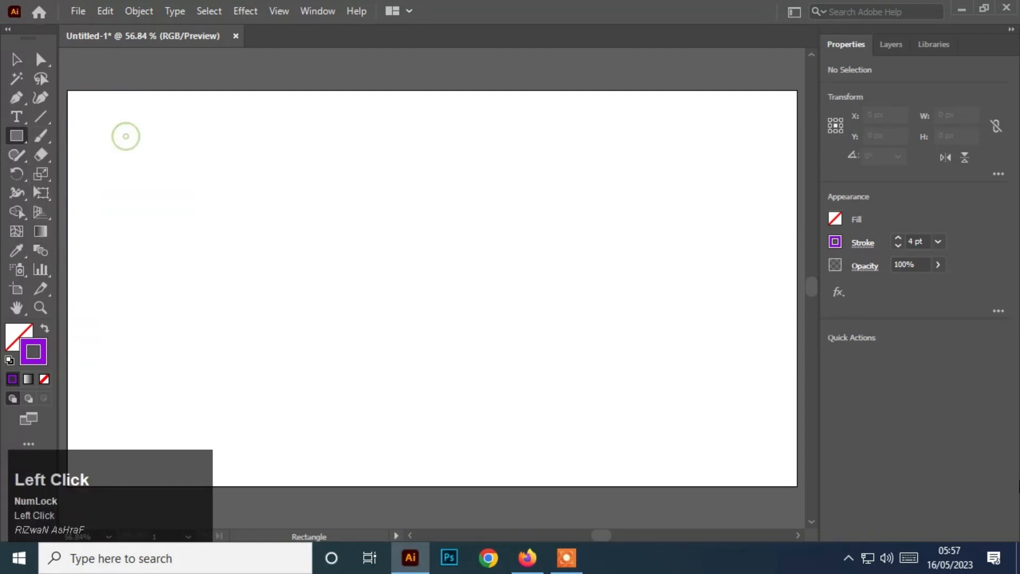
{"action": "left_click_drag", "start_coordinate": [278, 198], "coordinate": [483, 303]}
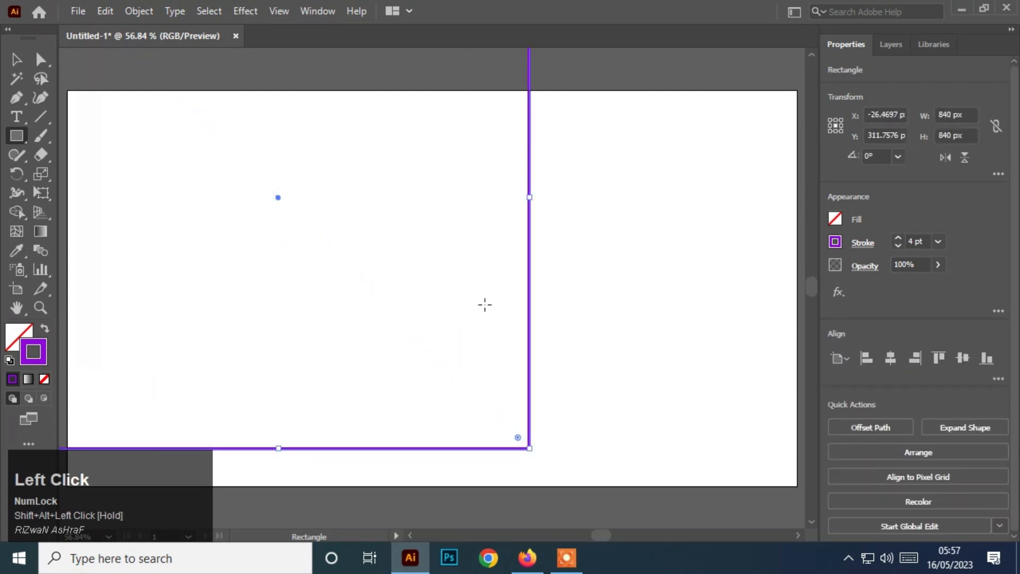
Draw a circle about 563 by 563 px outward from its centre with the Ellipse tool
{"action": "left_click", "coordinate": [18, 141]}
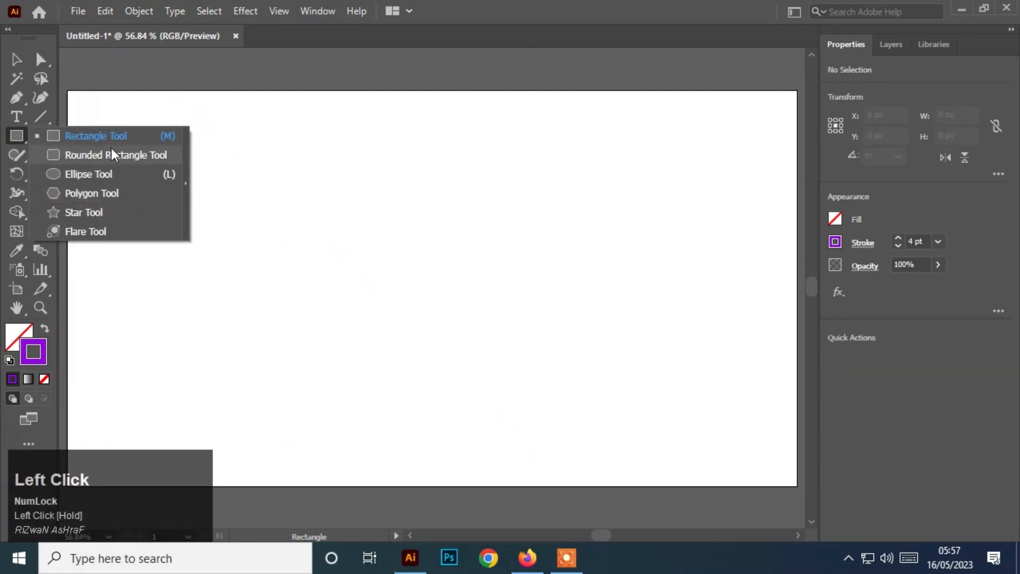
{"action": "left_click", "coordinate": [110, 173]}
{"action": "mouse_move", "coordinate": [403, 203]}
{"action": "left_mouse_down"}
{"action": "mouse_move", "coordinate": [493, 308]}
{"action": "mouse_move", "coordinate": [573, 370]}
{"action": "left_mouse_up"}
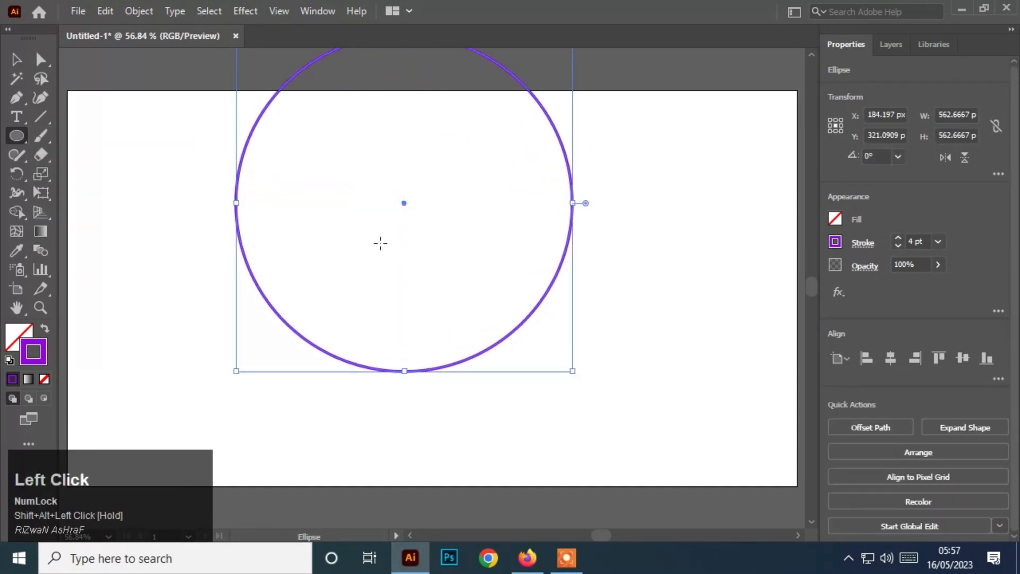
Fill the circle with dark brown 5c3c00 and move it down to the middle of the artboard
{"action": "left_click", "coordinate": [16, 340]}
{"action": "left_click", "coordinate": [11, 379]}
{"action": "left_click", "coordinate": [765, 228]}
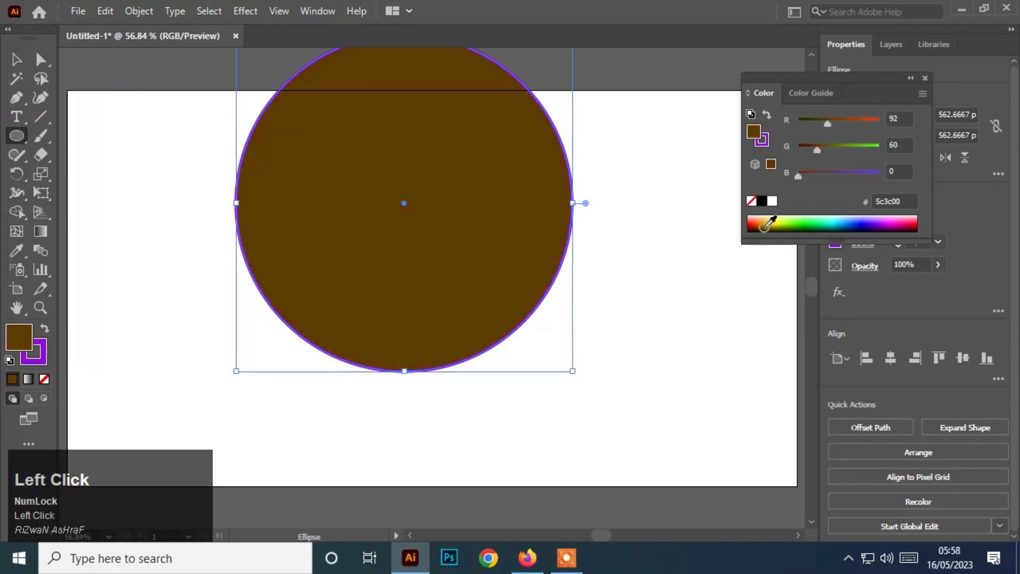
{"action": "left_click", "coordinate": [12, 60]}
{"action": "left_click_drag", "start_coordinate": [478, 236], "coordinate": [489, 322]}
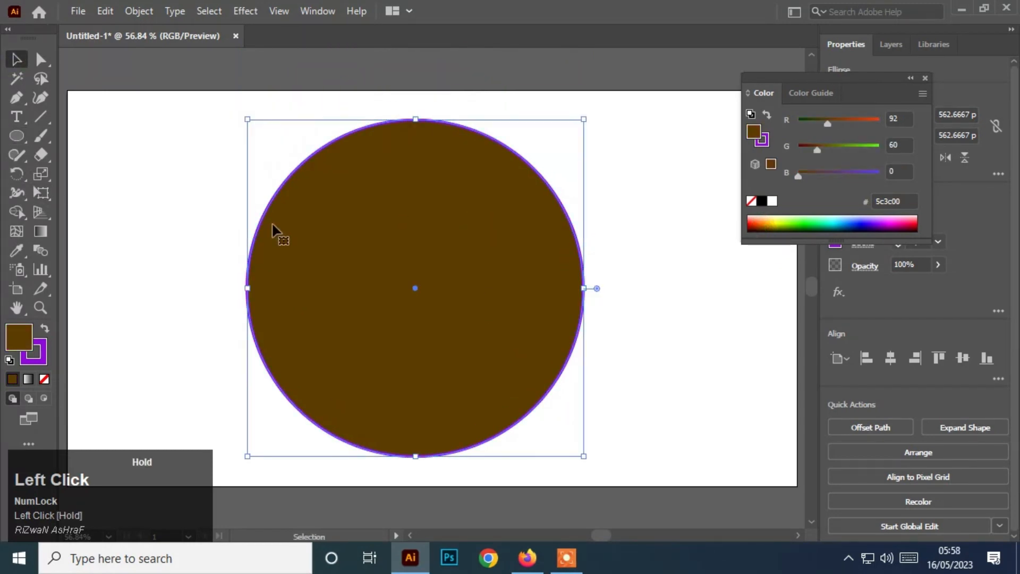
Increase the circle's stroke weight to 22 pt and set the stroke colour to green 24d60b
{"action": "left_click", "coordinate": [925, 78]}
{"action": "left_click_drag", "start_coordinate": [900, 239], "coordinate": [899, 238]}
{"action": "double_click", "coordinate": [40, 360]}
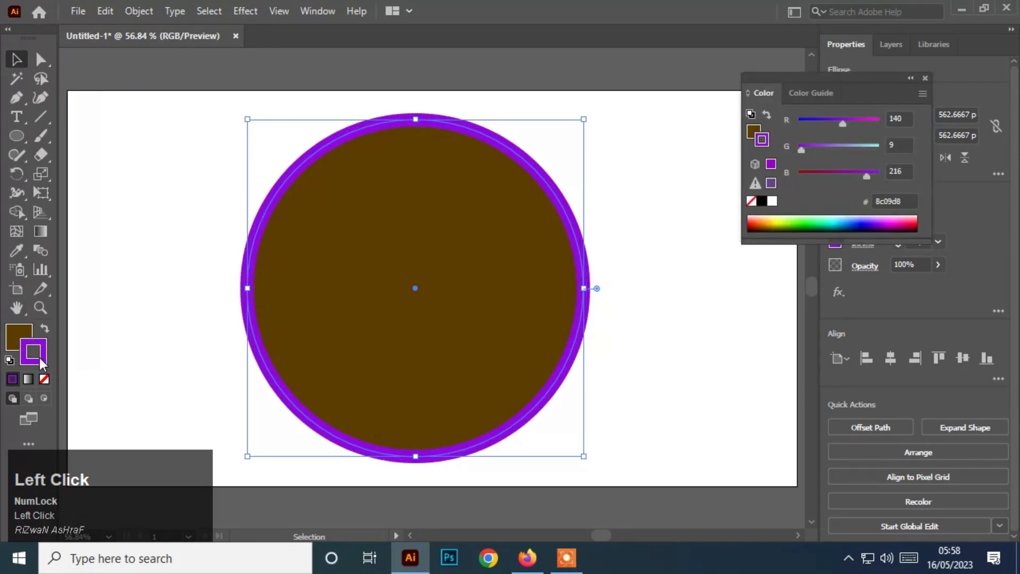
{"action": "left_click_drag", "start_coordinate": [526, 408], "coordinate": [530, 433]}
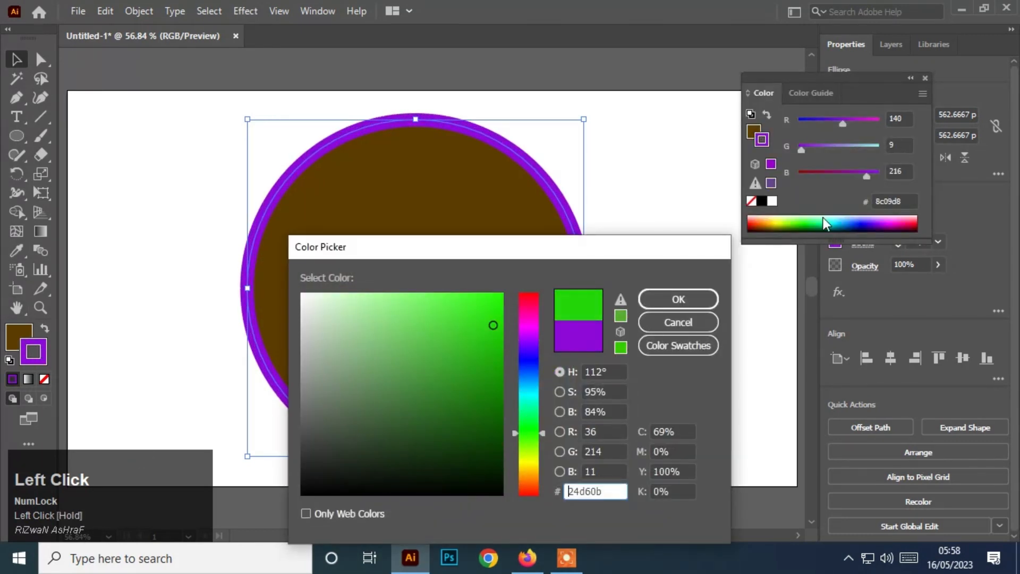
{"action": "left_click", "coordinate": [671, 299]}
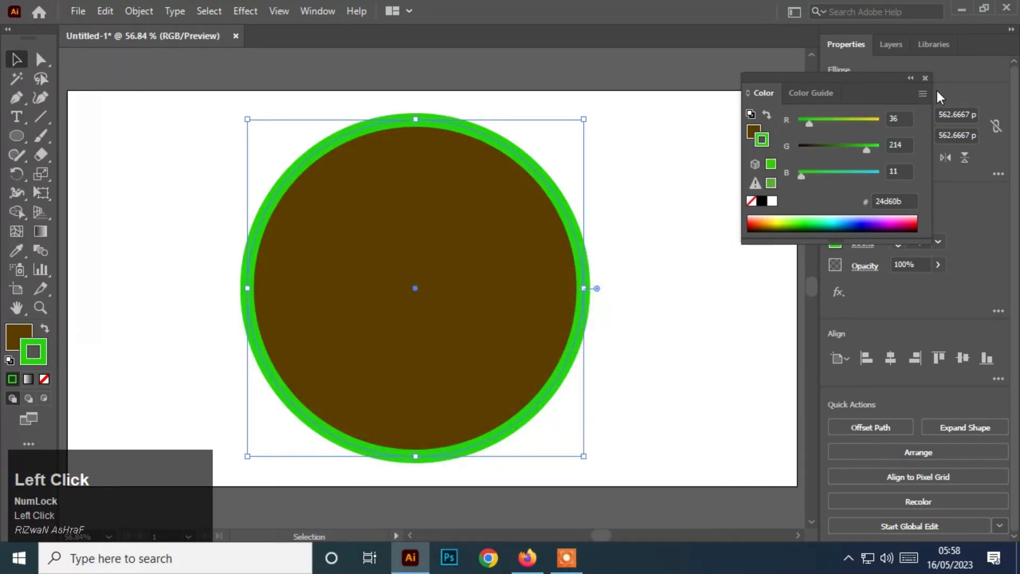
Align the circle's stroke to the outside of its path after trying inside alignment, and remove the circle from the artboard
{"action": "left_click", "coordinate": [925, 80]}
{"action": "left_click", "coordinate": [867, 245]}
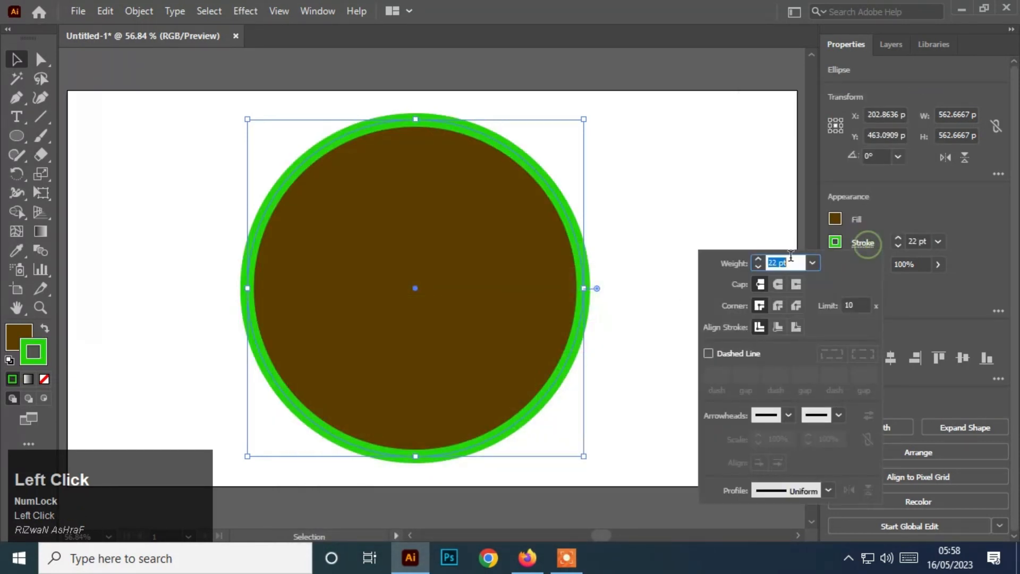
{"action": "left_click", "coordinate": [782, 327]}
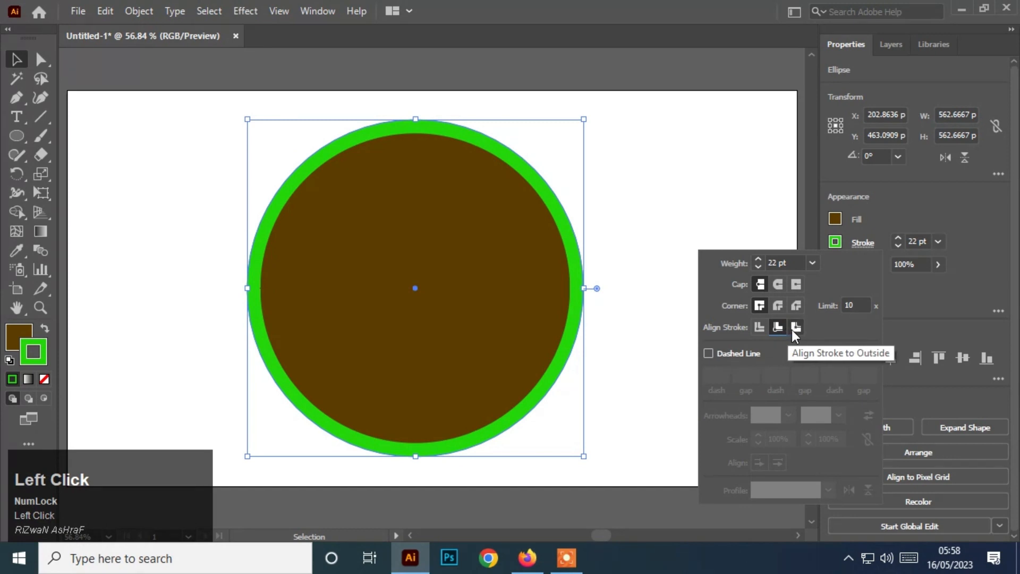
{"action": "left_click", "coordinate": [796, 329]}
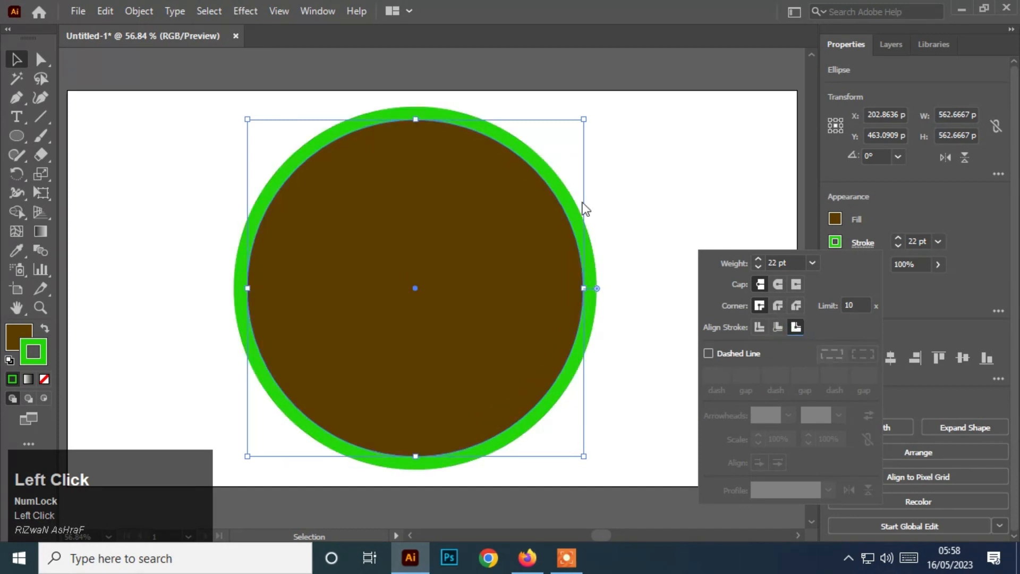
{"action": "left_click", "coordinate": [105, 136]}
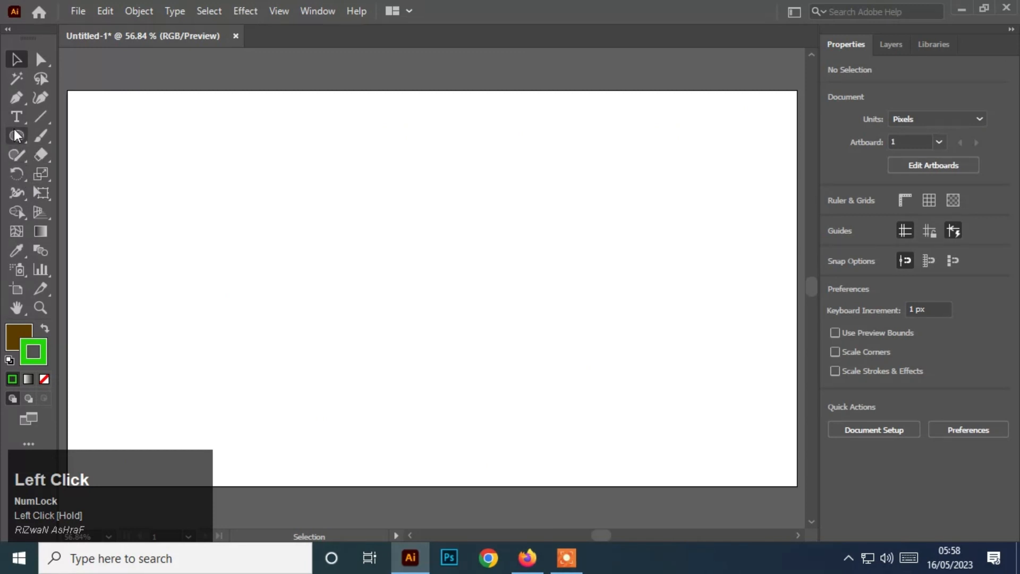
Display the Symbols panel over the empty artboard
{"action": "left_click", "coordinate": [17, 136]}
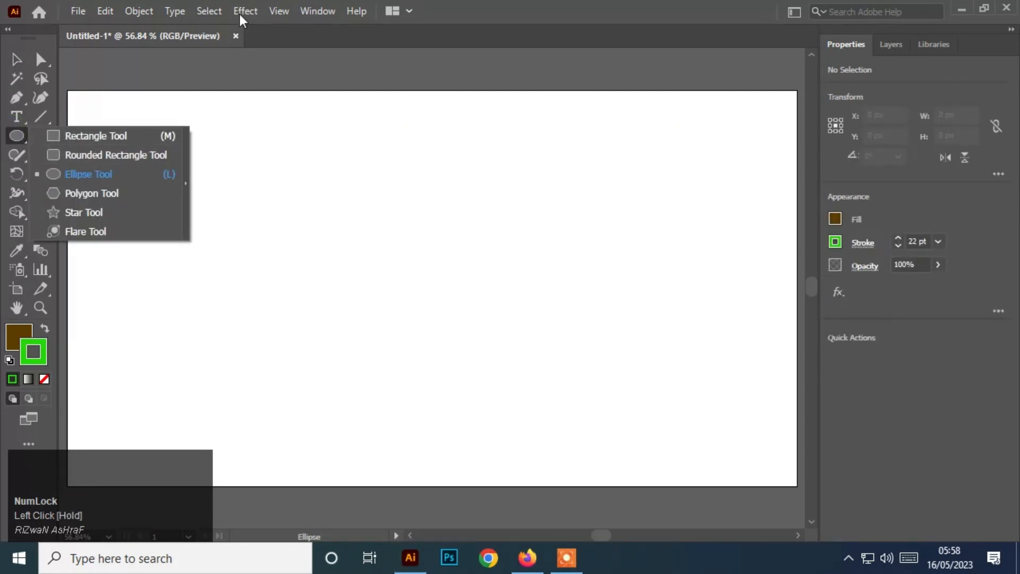
{"action": "left_click", "coordinate": [326, 11]}
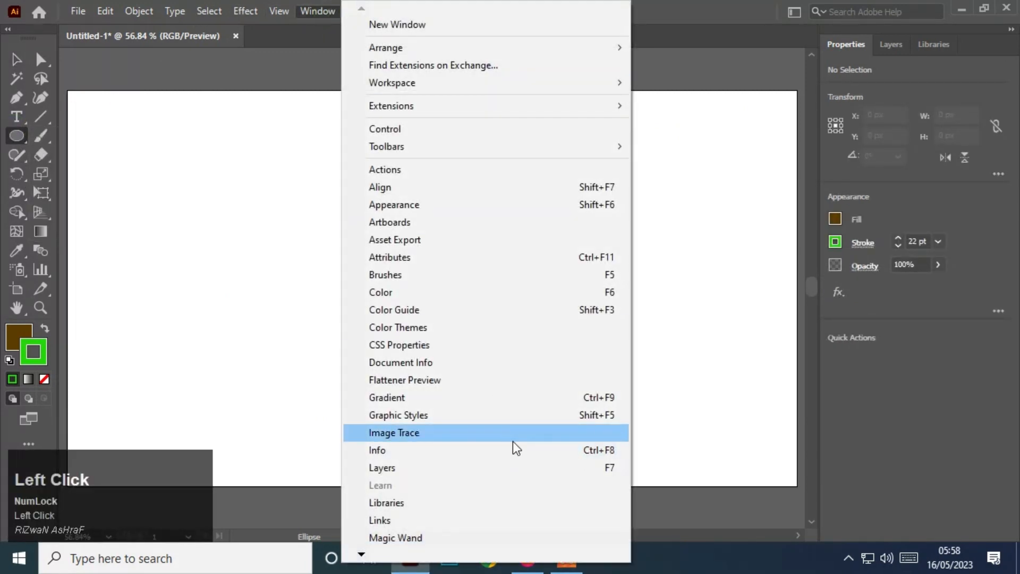
{"action": "mouse_move", "coordinate": [449, 555]}
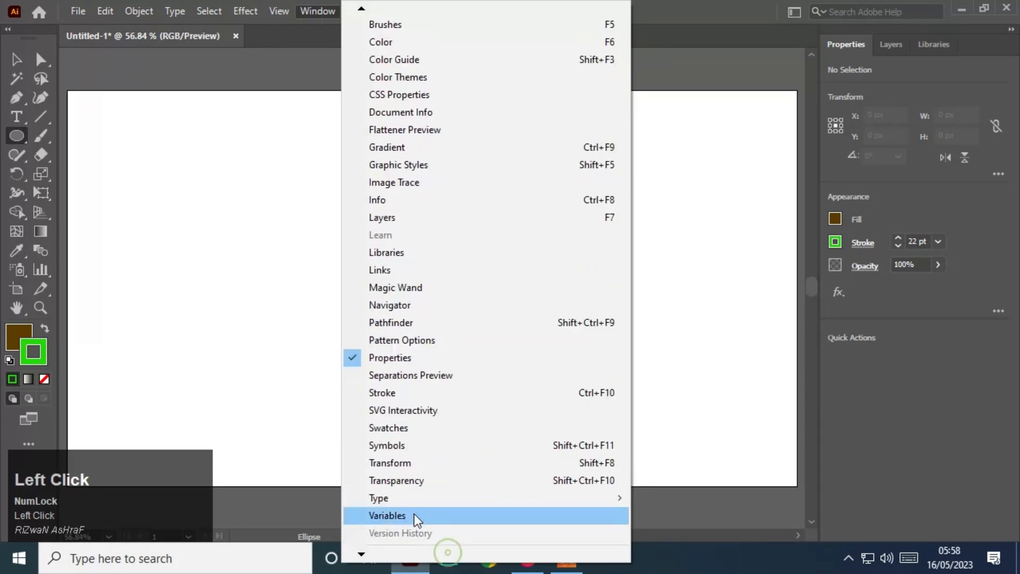
{"action": "left_click", "coordinate": [436, 445]}
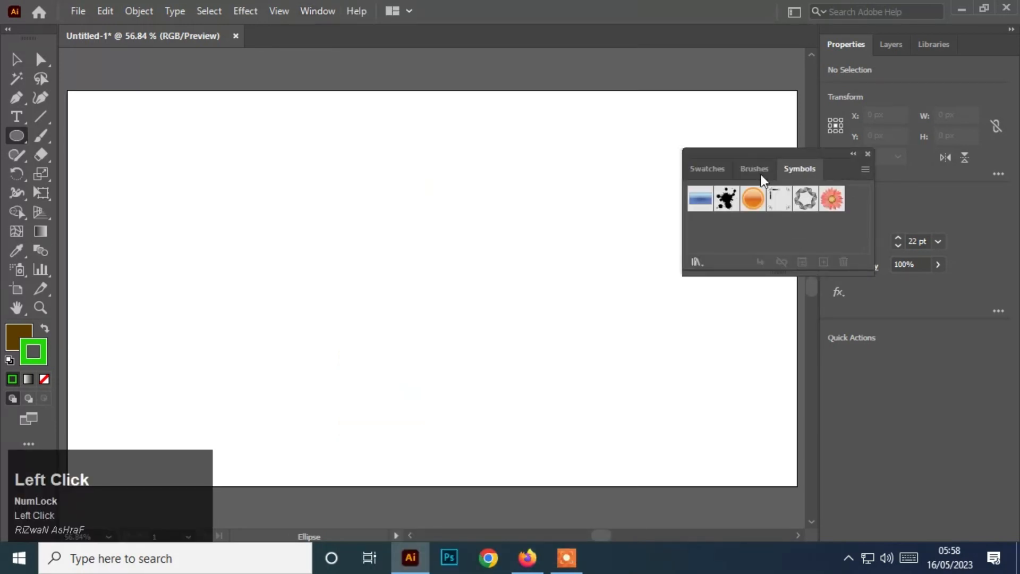
Open the 3D Symbols library and browse through the following symbol libraries to Charts
{"action": "left_click", "coordinate": [707, 261]}
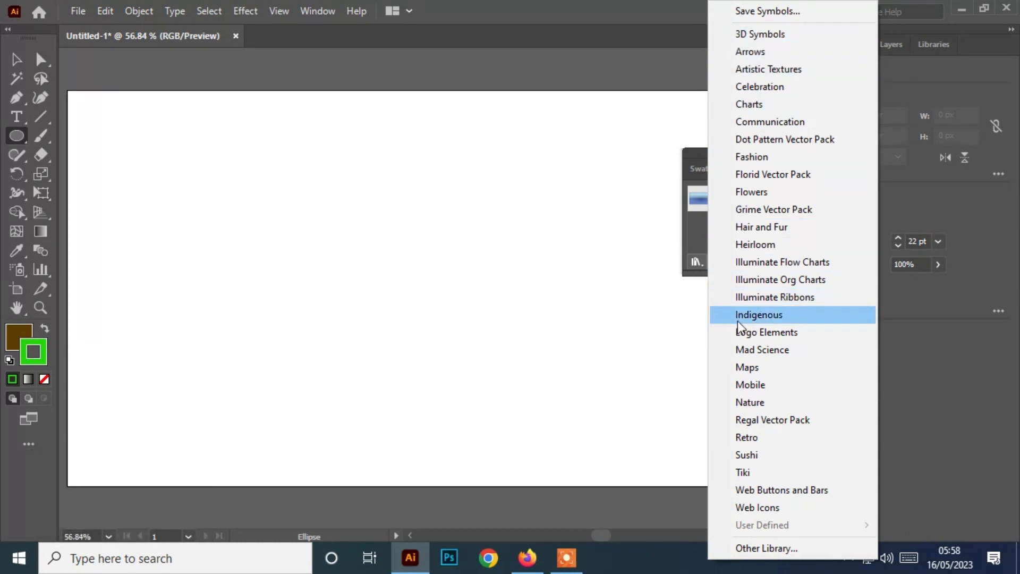
{"action": "left_click", "coordinate": [758, 34]}
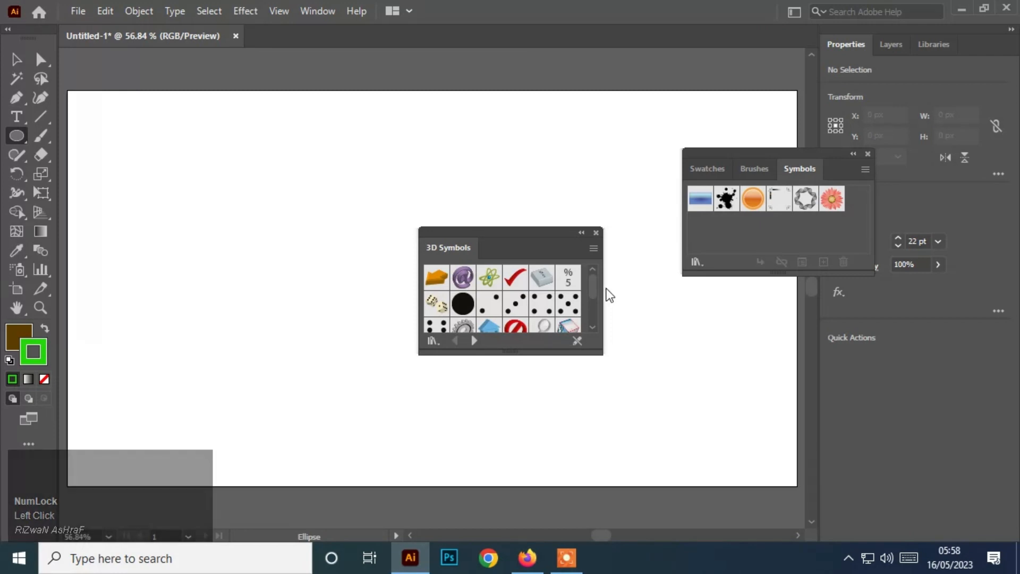
{"action": "left_click", "coordinate": [473, 342]}
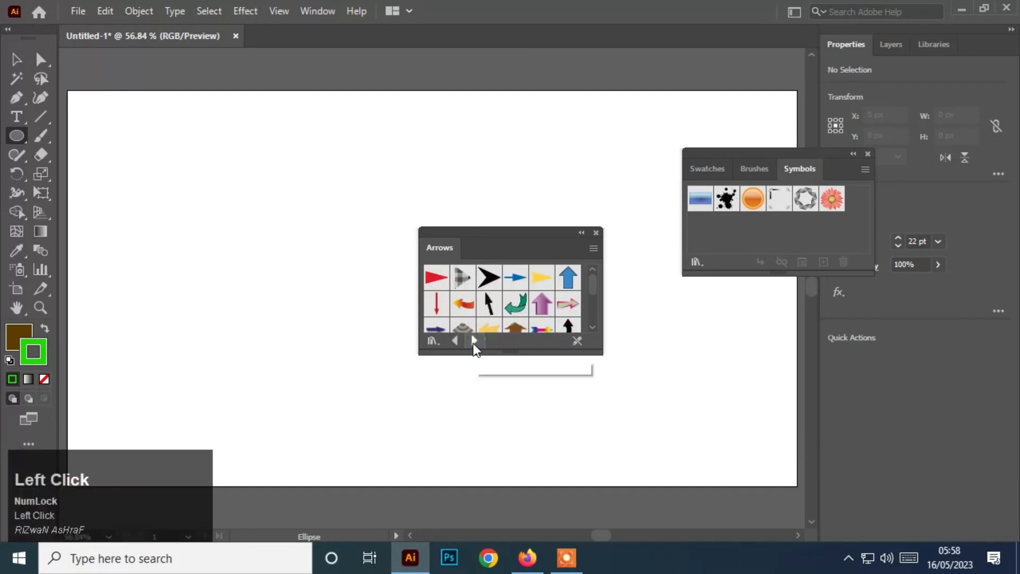
{"action": "left_click", "coordinate": [474, 341]}
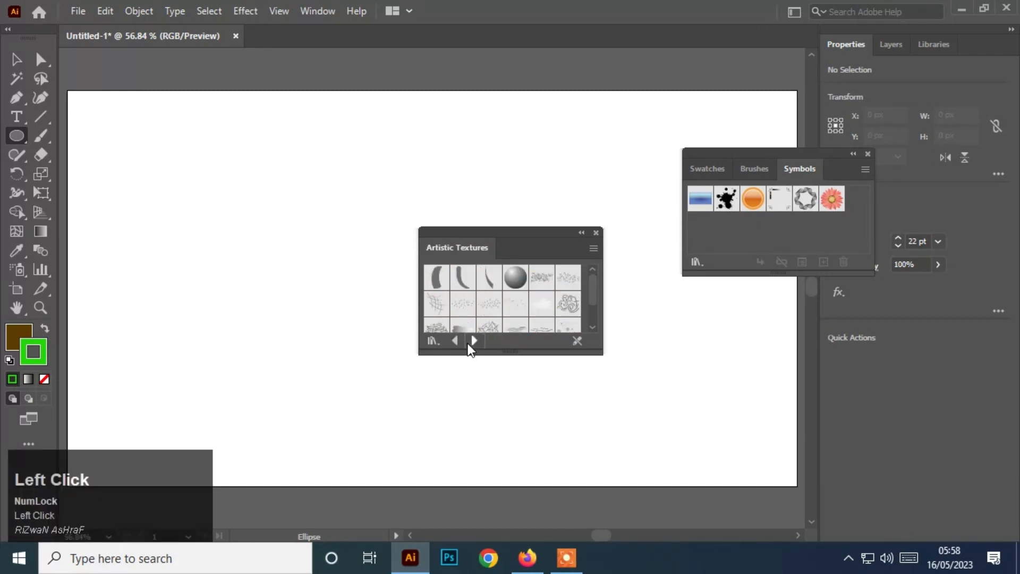
{"action": "left_click", "coordinate": [468, 343]}
{"action": "left_click", "coordinate": [468, 343]}
{"action": "left_click", "coordinate": [457, 342]}
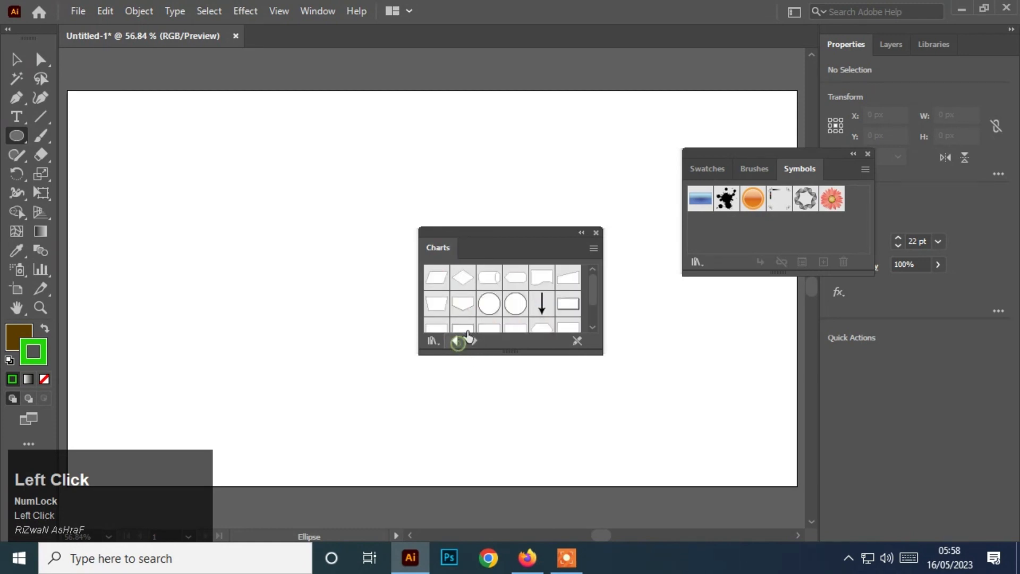
Add the circle and downward-pointing pentagon chart symbols to the document's symbols, and draw two ellipses about 229 by 255 px and 448 by 284 px
{"action": "left_click", "coordinate": [514, 303]}
{"action": "mouse_move", "coordinate": [317, 222]}
{"action": "left_mouse_down"}
{"action": "mouse_move", "coordinate": [416, 383]}
{"action": "mouse_move", "coordinate": [399, 356]}
{"action": "left_mouse_up"}
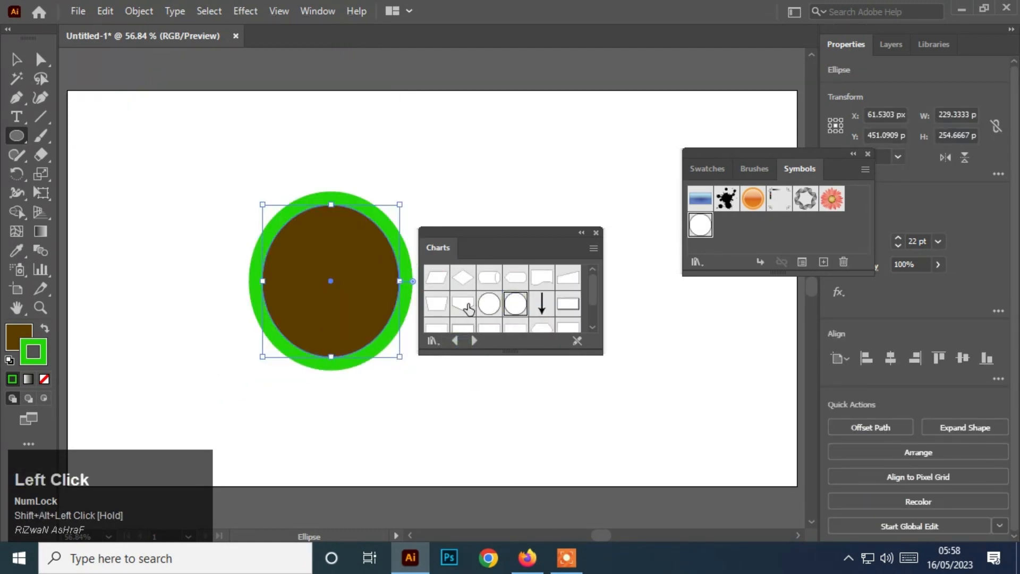
{"action": "left_click", "coordinate": [468, 308]}
{"action": "left_click_drag", "start_coordinate": [132, 106], "coordinate": [400, 276]}
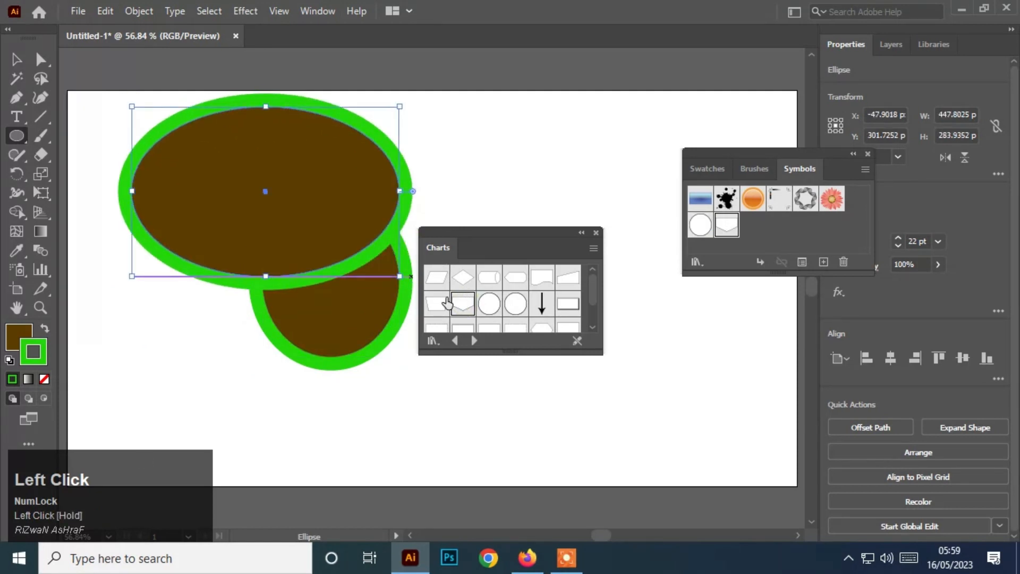
Add the Manual Operation chart symbol to the document's symbols and place it at the lower middle of the artboard
{"action": "left_click", "coordinate": [447, 303]}
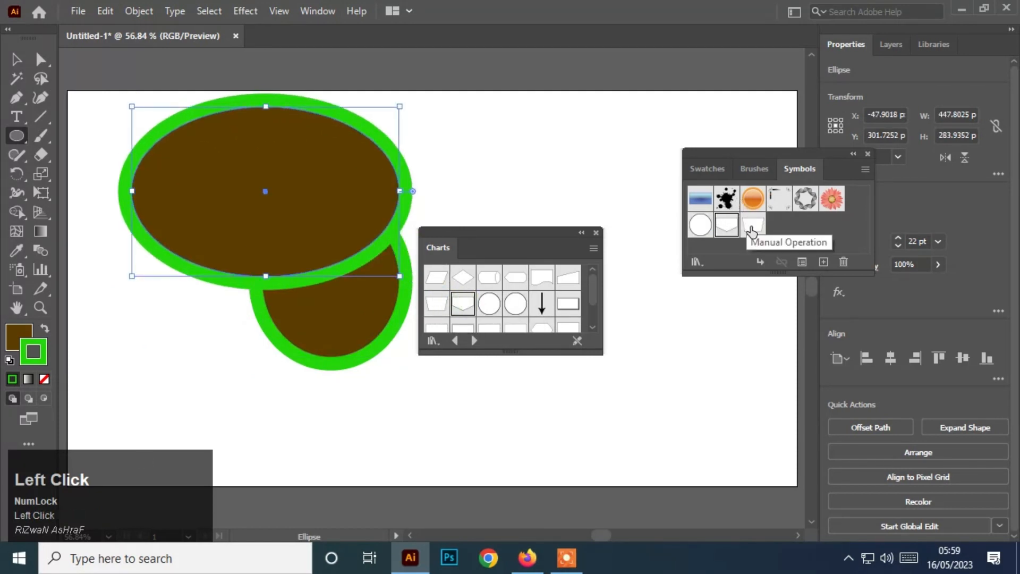
{"action": "left_click_drag", "start_coordinate": [751, 229], "coordinate": [660, 382]}
{"action": "key", "text": "v"}
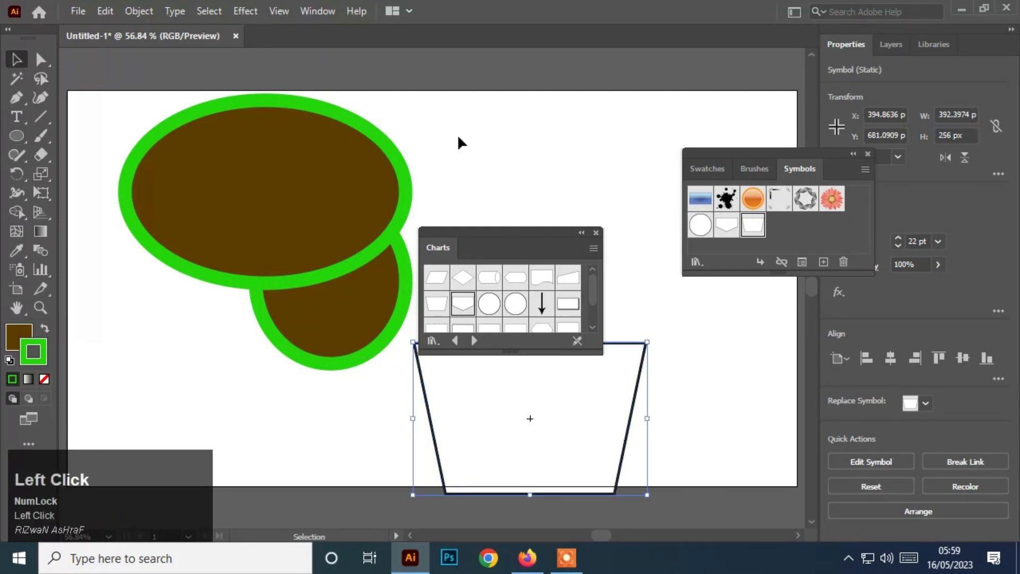
Delete both ellipses and the Manual Operation symbol from the artboard
{"action": "left_click", "coordinate": [458, 141]}
{"action": "left_click_drag", "start_coordinate": [142, 164], "coordinate": [530, 432]}
{"action": "key", "text": "Delete"}
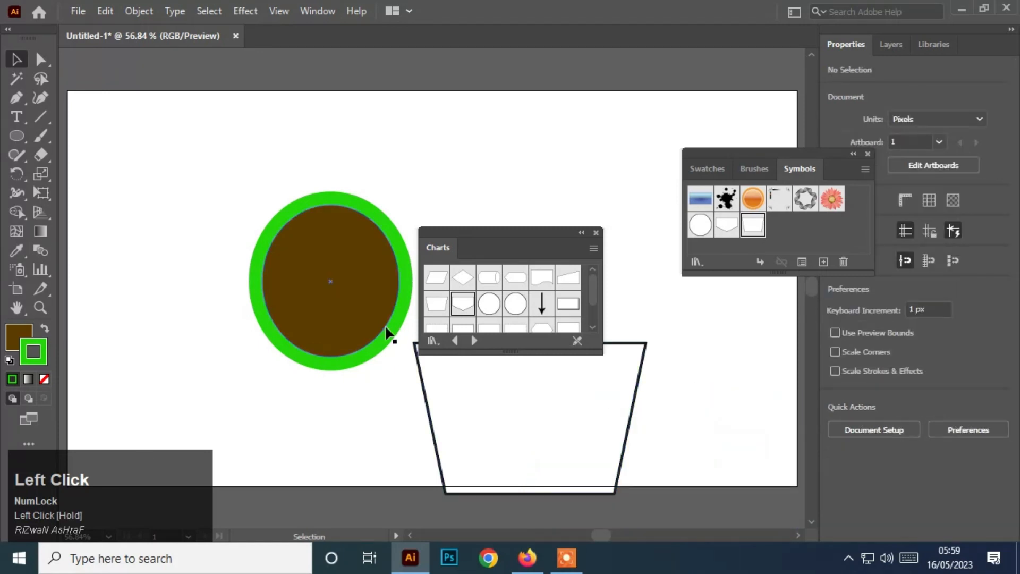
{"action": "left_click", "coordinate": [330, 308]}
{"action": "key", "text": "Delete"}
{"action": "left_click", "coordinate": [509, 393]}
{"action": "key", "text": "Delete"}
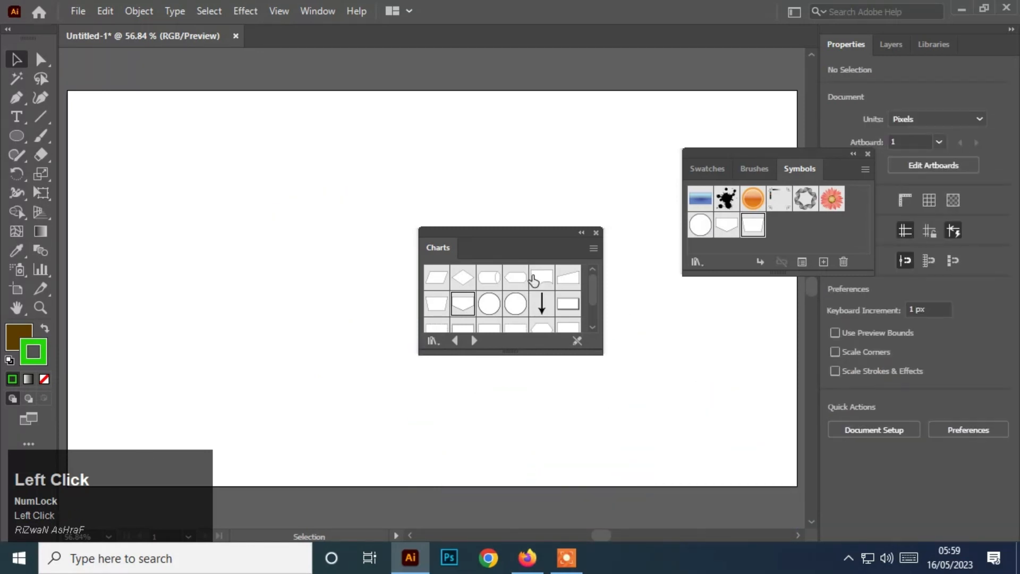
Add the shadowed double-frame rectangle from the Charts library and place it in the upper left of the artboard
{"action": "left_click", "coordinate": [568, 307]}
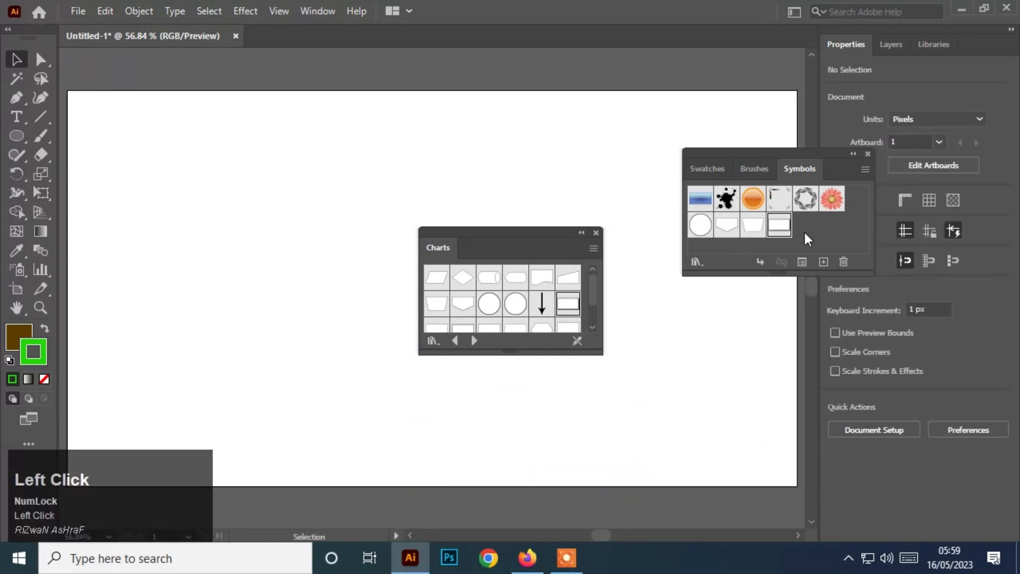
{"action": "left_click_drag", "start_coordinate": [786, 238], "coordinate": [386, 361]}
{"action": "left_click", "coordinate": [429, 159]}
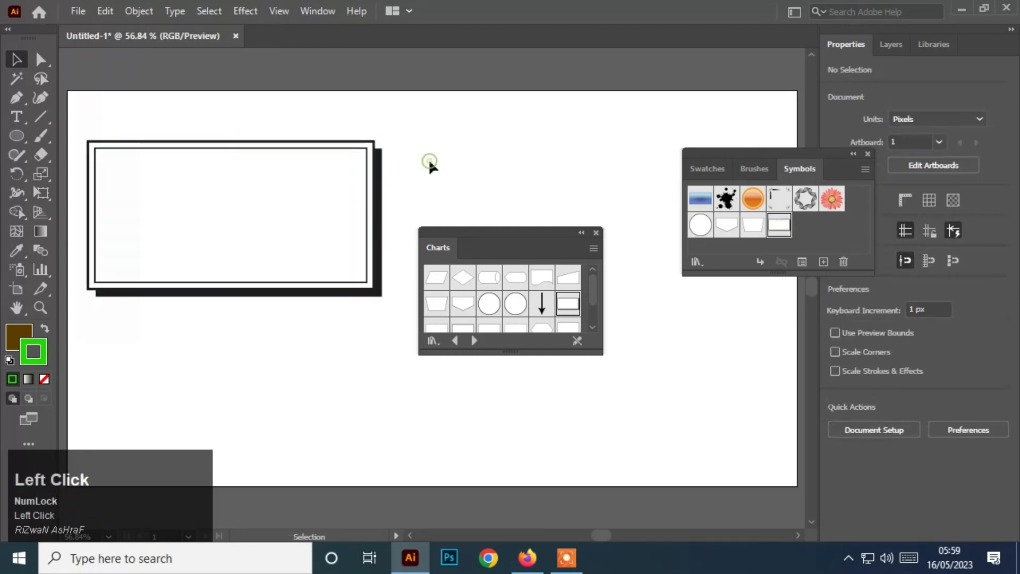
Delete the framed rectangle symbol from the artboard and close the Charts library
{"action": "left_click", "coordinate": [311, 174]}
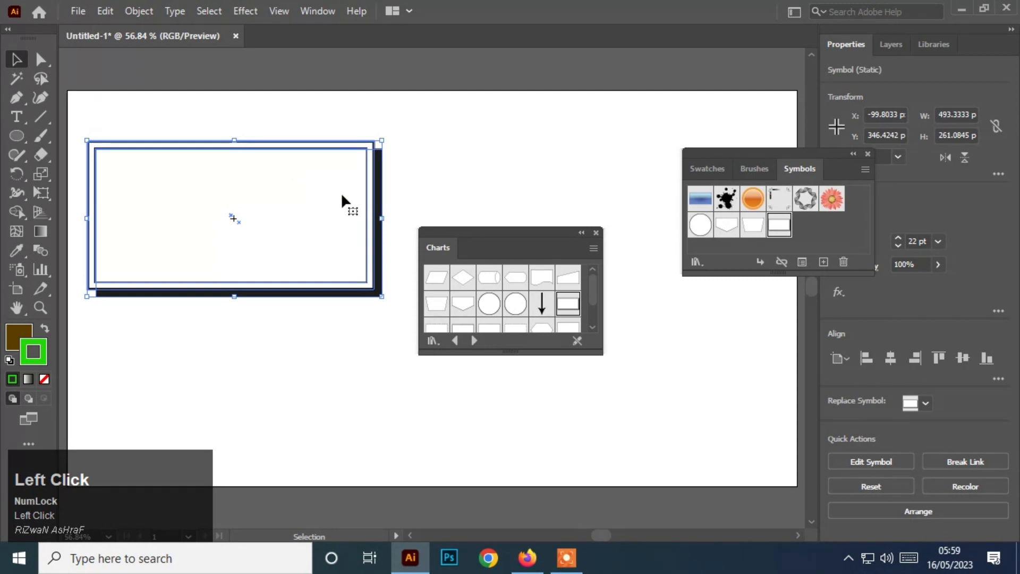
{"action": "key", "text": "Delete"}
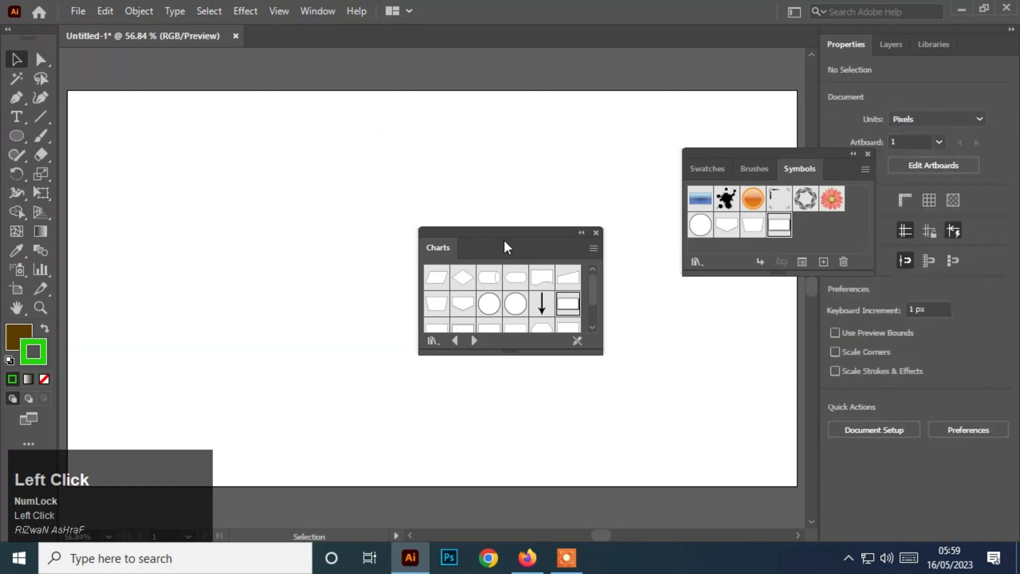
{"action": "left_click", "coordinate": [594, 234]}
Examine the Swatches panel and its list of swatch libraries, including Art History, and close the panel
{"action": "left_click", "coordinate": [704, 169]}
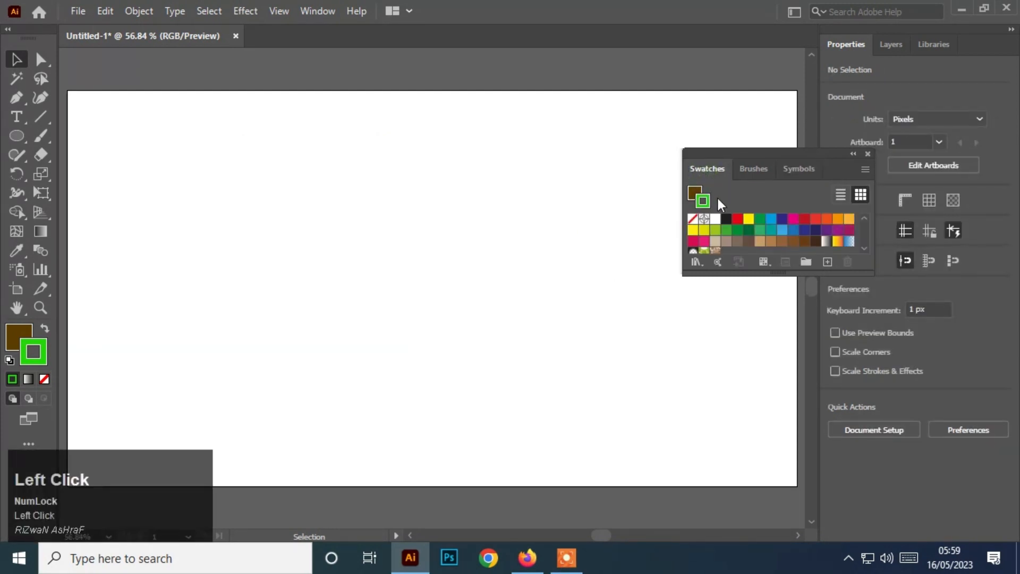
{"action": "left_click", "coordinate": [700, 264]}
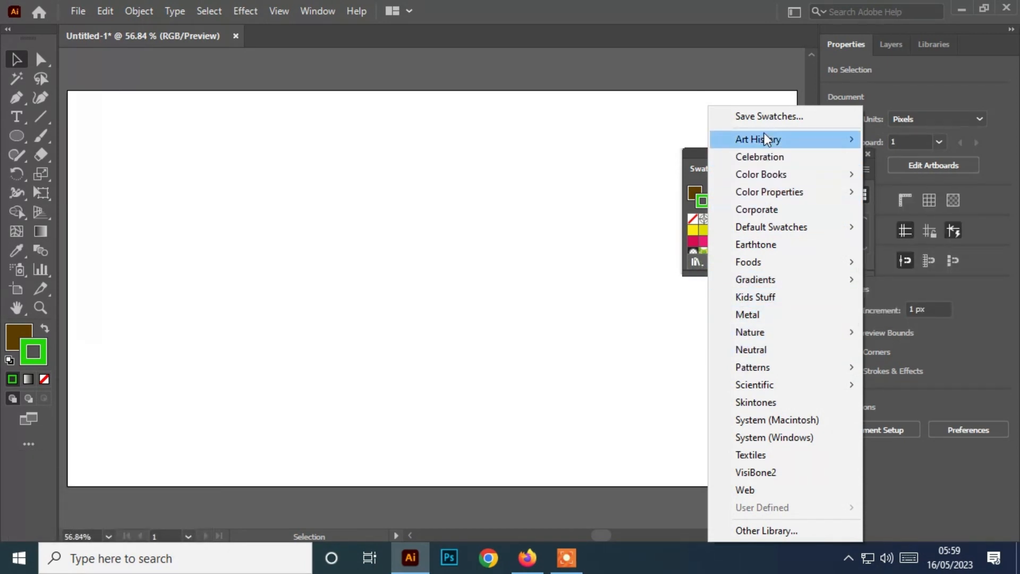
{"action": "mouse_move", "coordinate": [764, 138]}
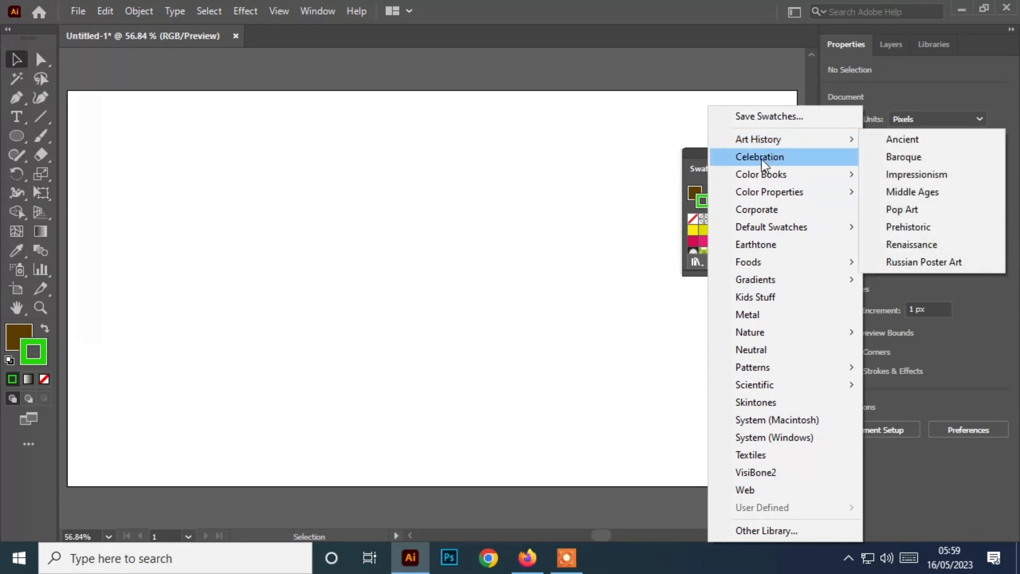
{"action": "mouse_move", "coordinate": [780, 177]}
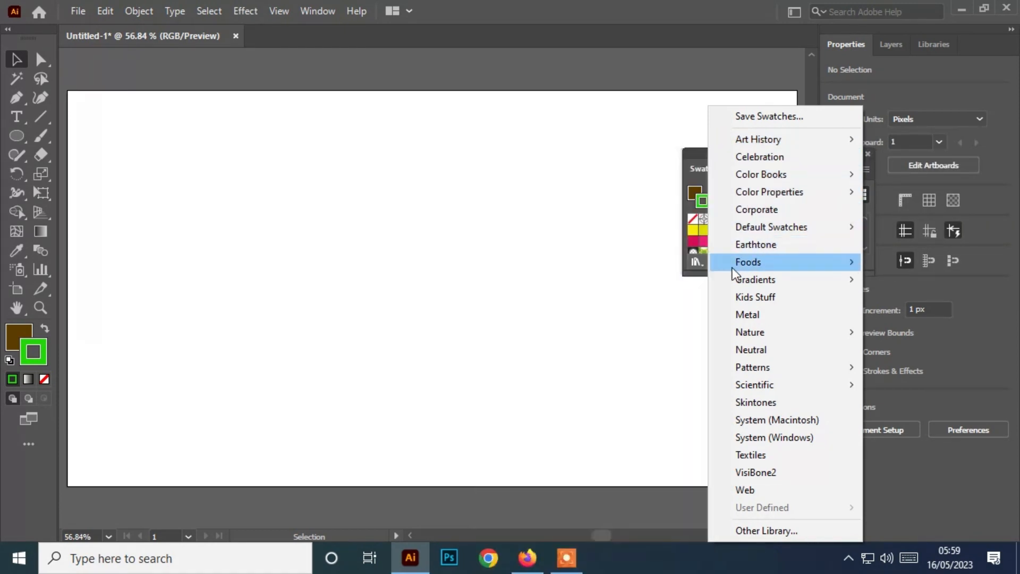
{"action": "left_click", "coordinate": [530, 232]}
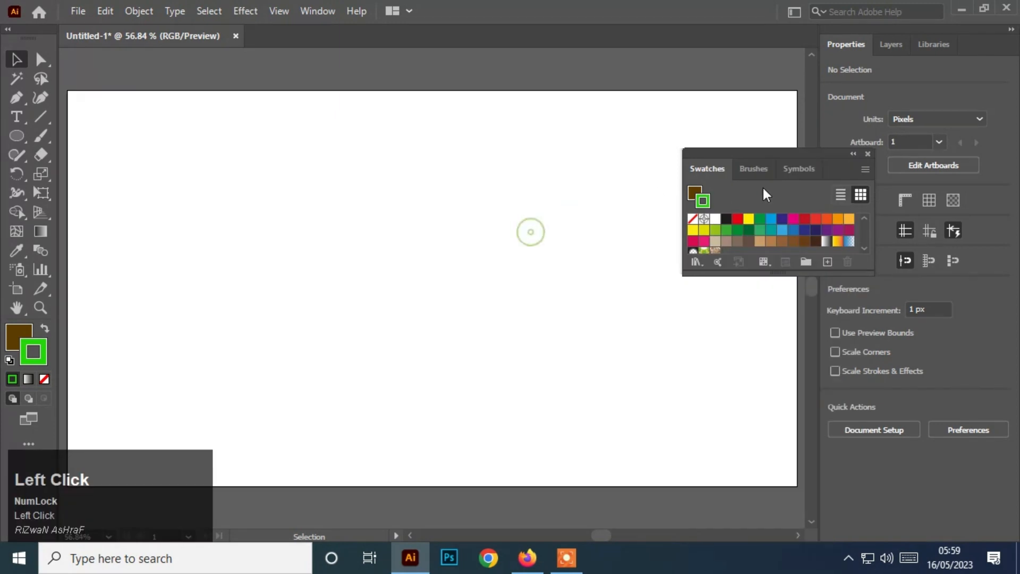
{"action": "left_click", "coordinate": [869, 154]}
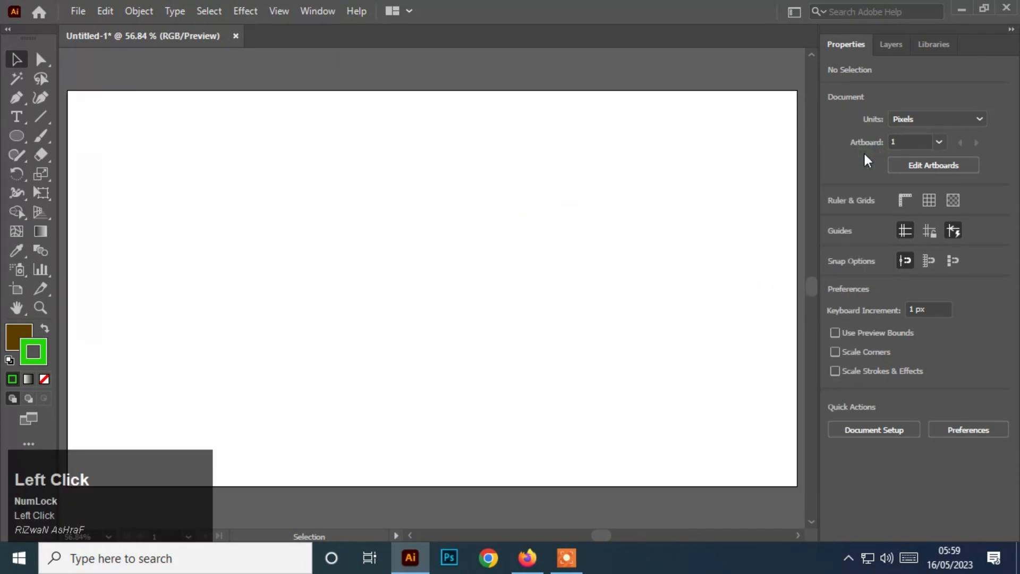
Draw a circle about 565 px in diameter in the upper middle of the artboard with the Ellipse tool
{"action": "left_click", "coordinate": [330, 243]}
{"action": "left_click", "coordinate": [16, 136]}
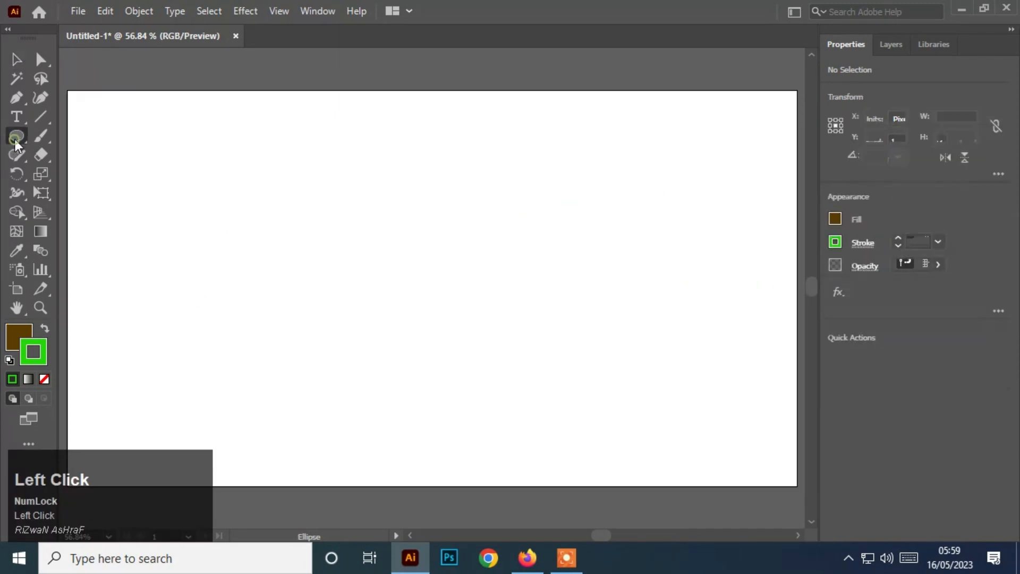
{"action": "left_click", "coordinate": [45, 114]}
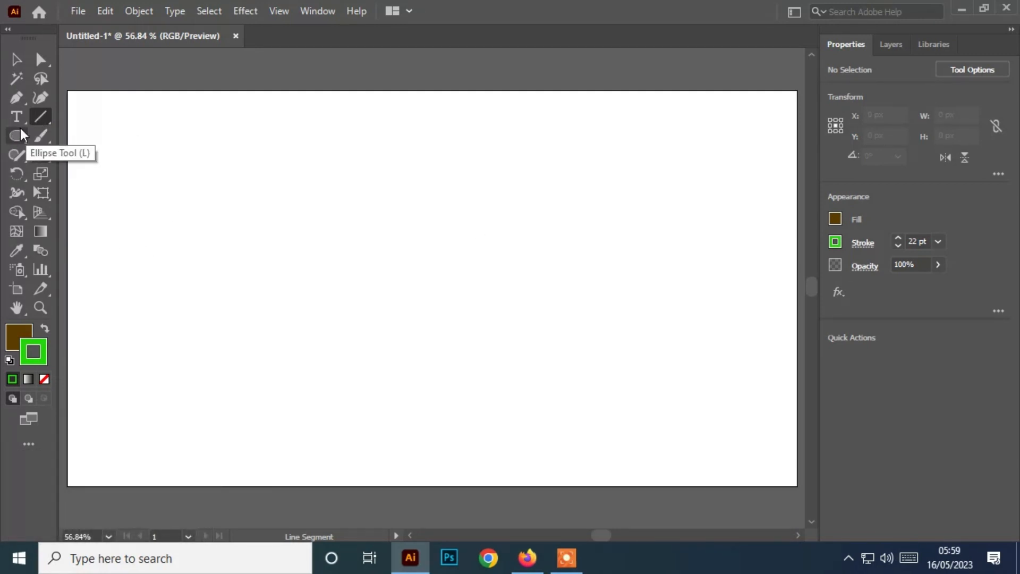
{"action": "left_click_drag", "start_coordinate": [20, 128], "coordinate": [90, 136]}
{"action": "left_click_drag", "start_coordinate": [98, 156], "coordinate": [106, 173]}
{"action": "left_click_drag", "start_coordinate": [433, 212], "coordinate": [586, 380]}
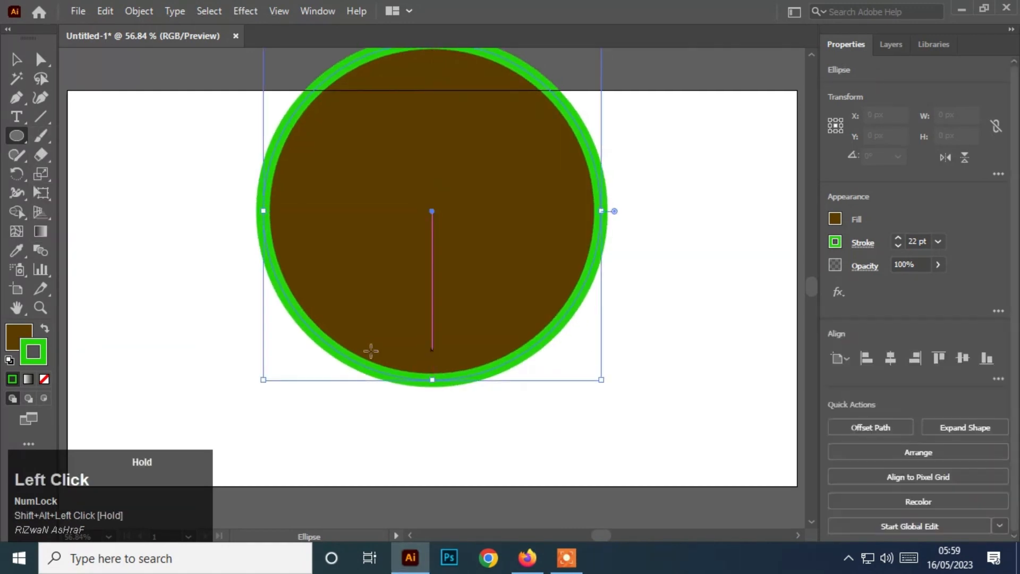
Move the circle down to fit inside the artboard and set its fill to none
{"action": "left_click", "coordinate": [25, 61]}
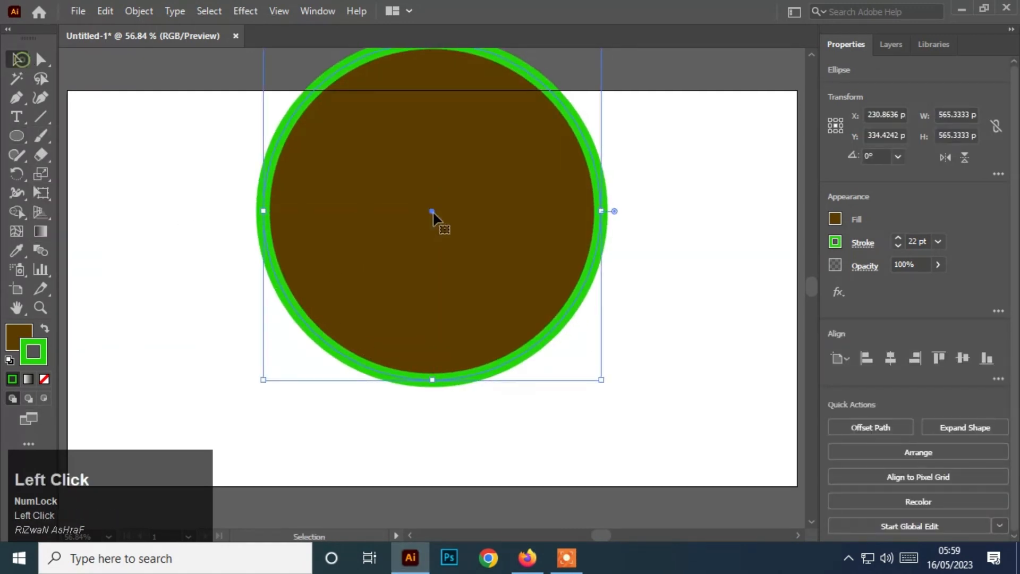
{"action": "left_click_drag", "start_coordinate": [433, 218], "coordinate": [412, 296]}
{"action": "left_click", "coordinate": [18, 336]}
{"action": "left_click", "coordinate": [45, 379]}
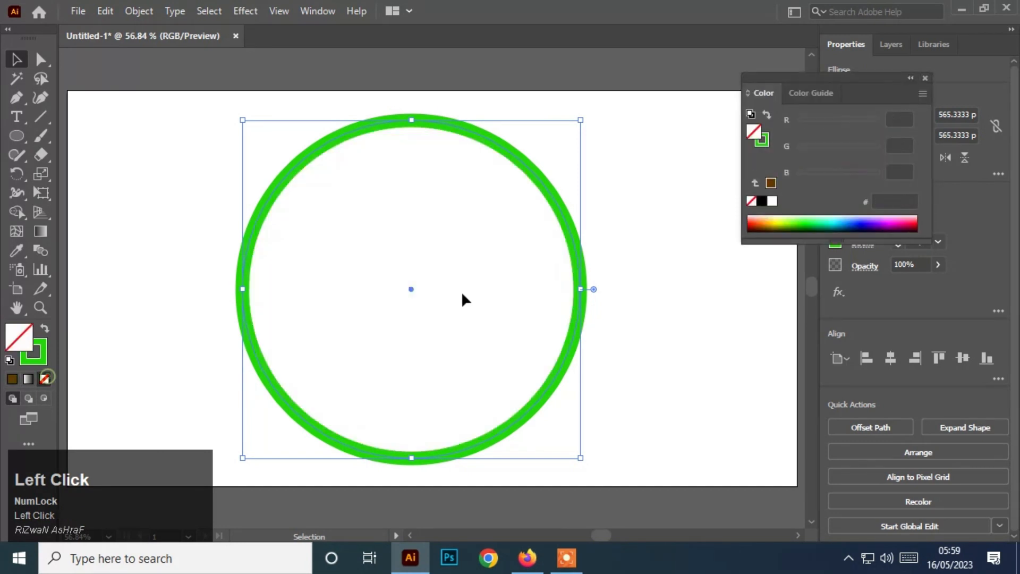
{"action": "left_click", "coordinate": [925, 79]}
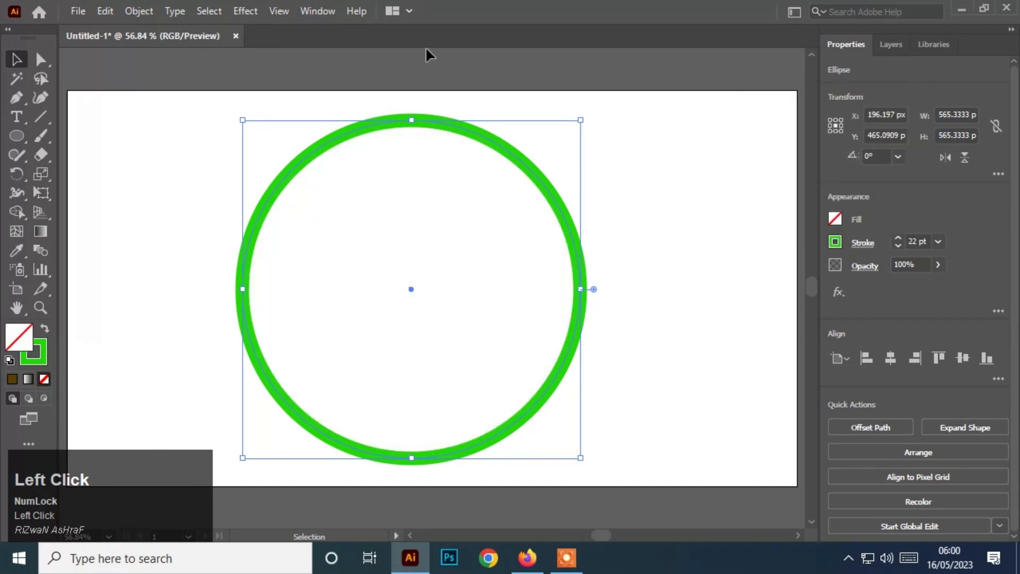
Open the Arrows_Special brush library from the Arrows brush libraries
{"action": "left_click", "coordinate": [308, 14]}
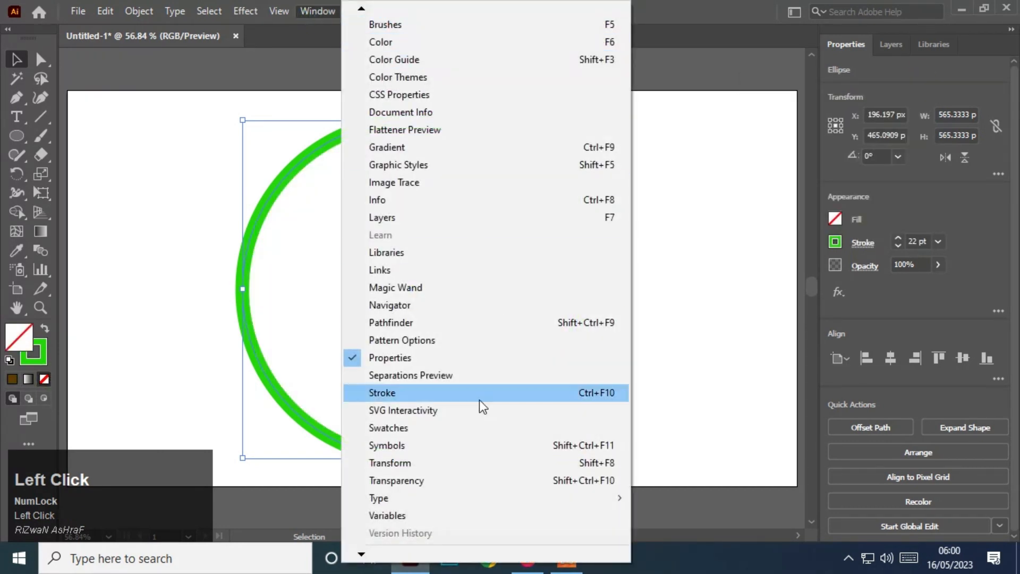
{"action": "mouse_move", "coordinate": [412, 557]}
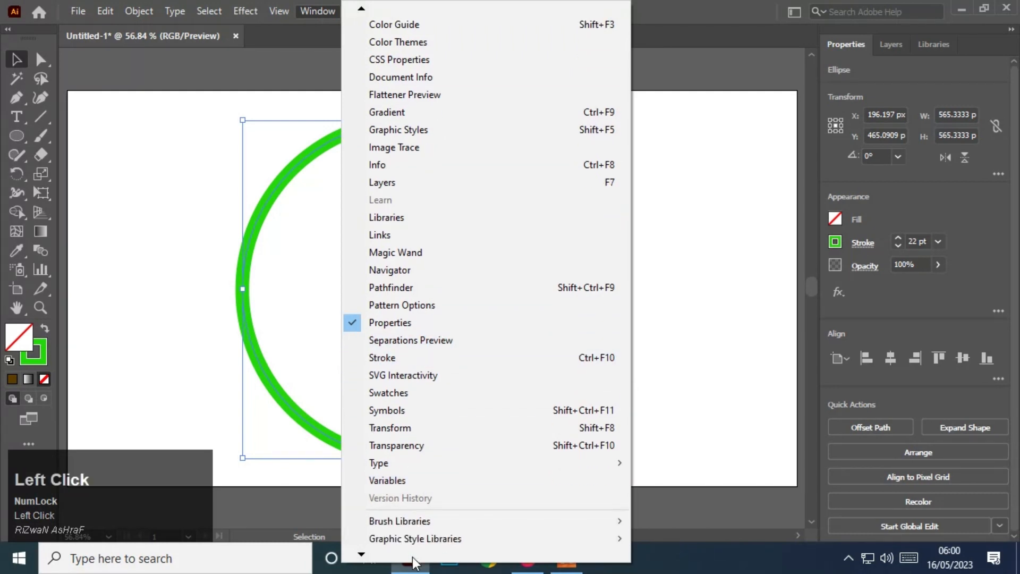
{"action": "mouse_move", "coordinate": [385, 450]}
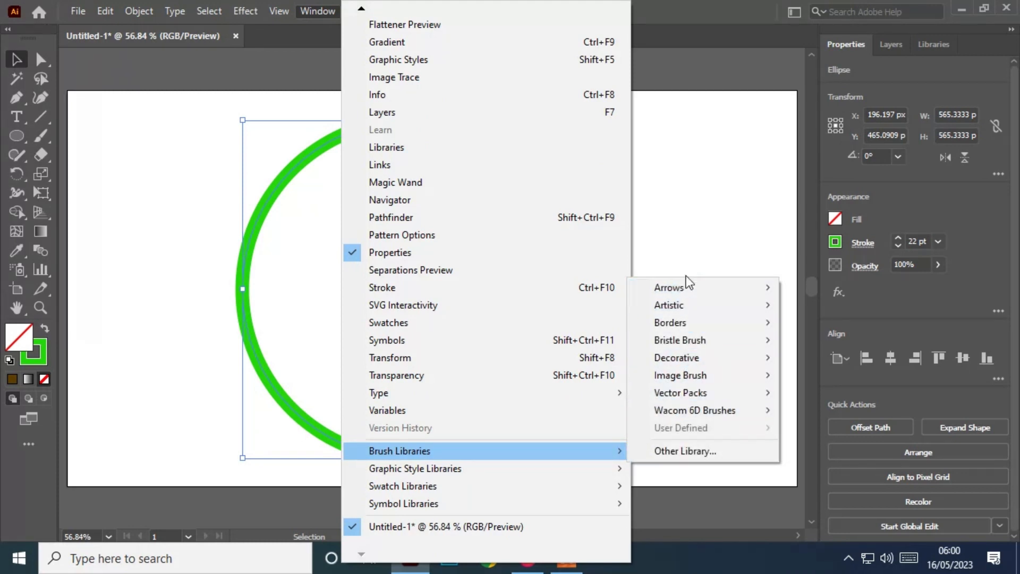
{"action": "mouse_move", "coordinate": [704, 290]}
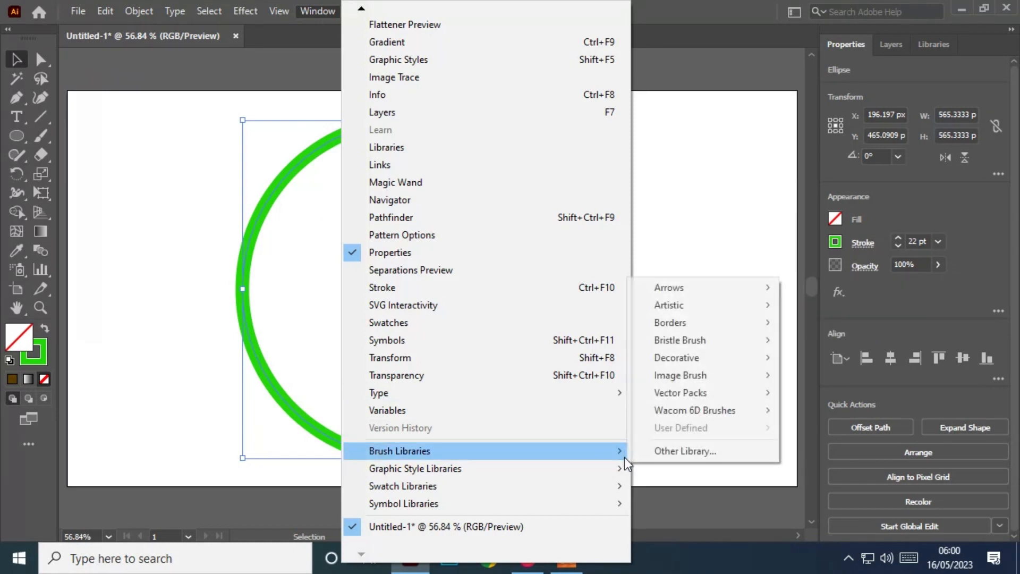
{"action": "mouse_move", "coordinate": [620, 455]}
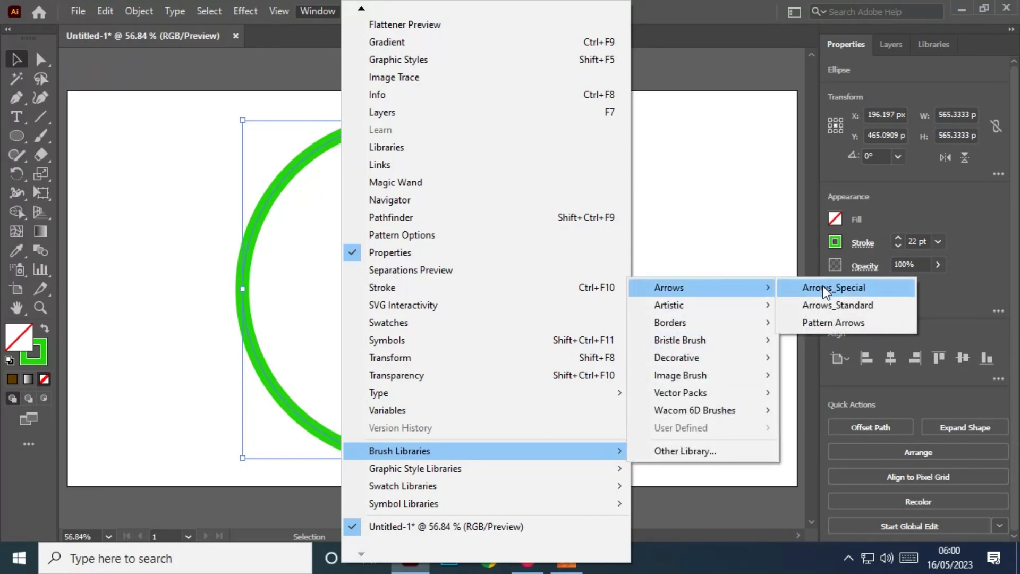
{"action": "left_click", "coordinate": [824, 286]}
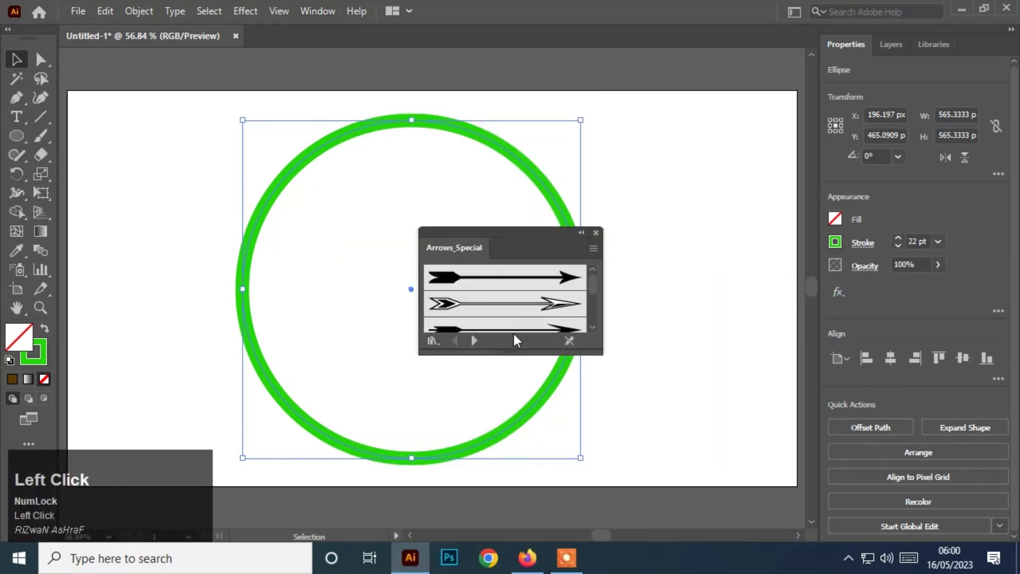
Apply the Arrow 2.01 brush to the circle and set its stroke weight to 14 pt, keeping the library clear of the artwork
{"action": "left_click", "coordinate": [530, 276]}
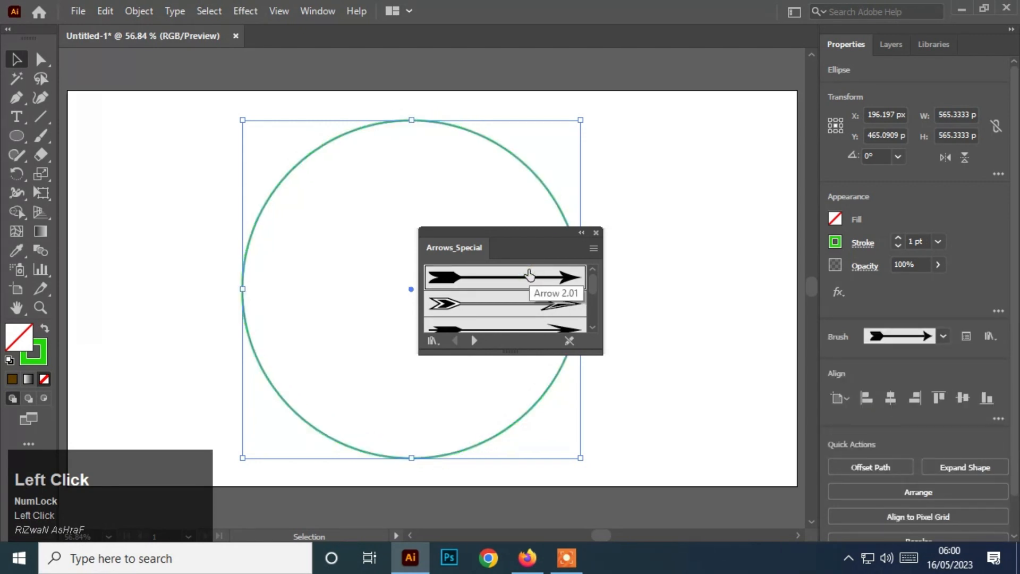
{"action": "left_click", "coordinate": [898, 237]}
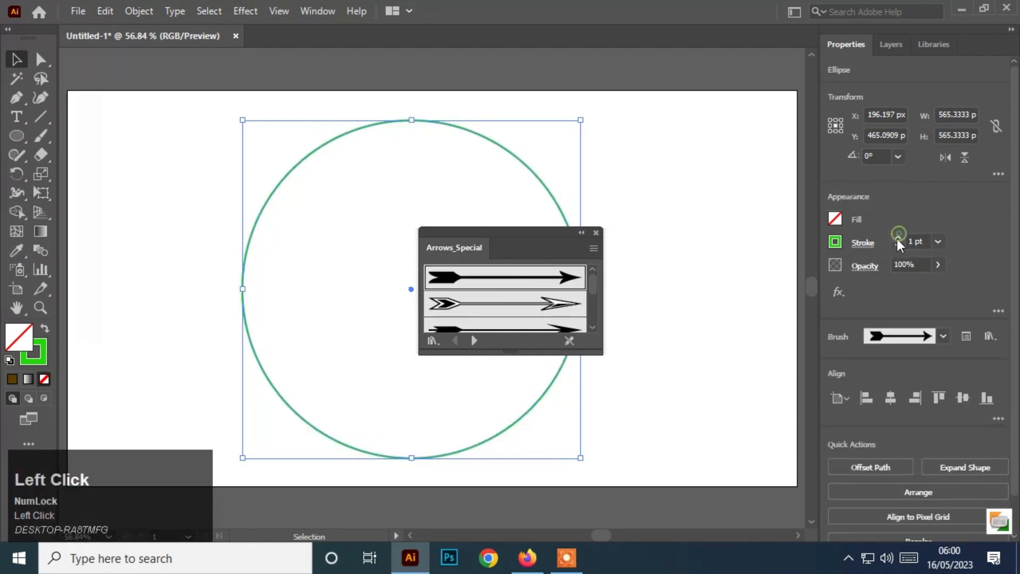
{"action": "left_click_drag", "start_coordinate": [898, 238], "coordinate": [669, 244]}
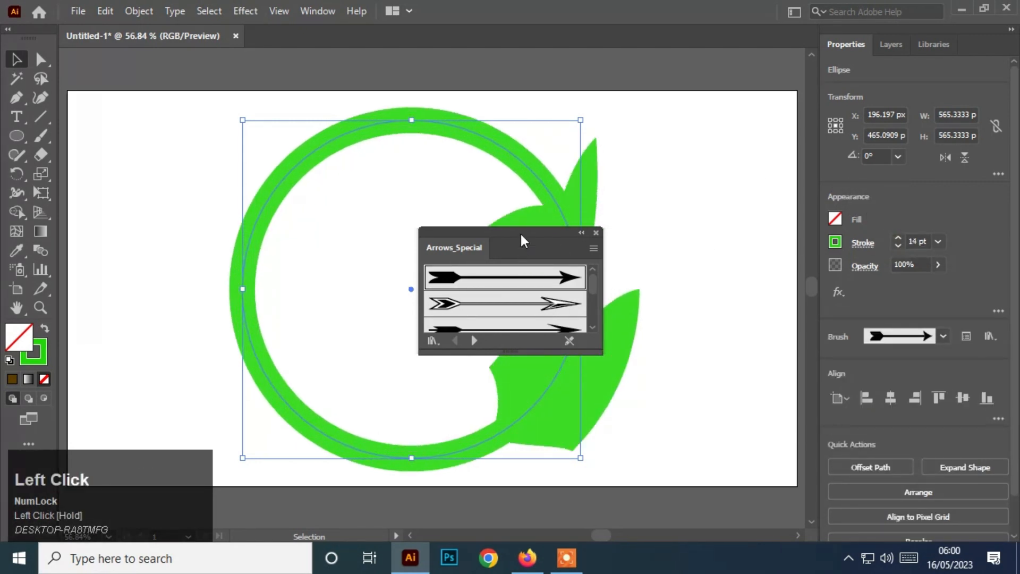
{"action": "left_click_drag", "start_coordinate": [521, 231], "coordinate": [783, 197]}
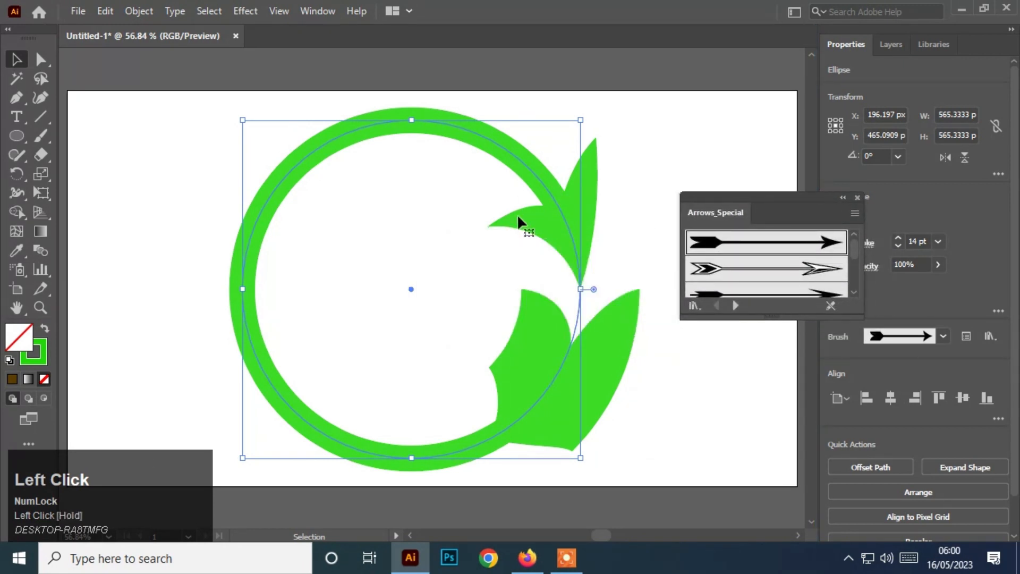
Try the next two Arrows_Special brushes on the circle, and the solid tapered wedge brush from the Arrows_Standard library
{"action": "left_click", "coordinate": [749, 269]}
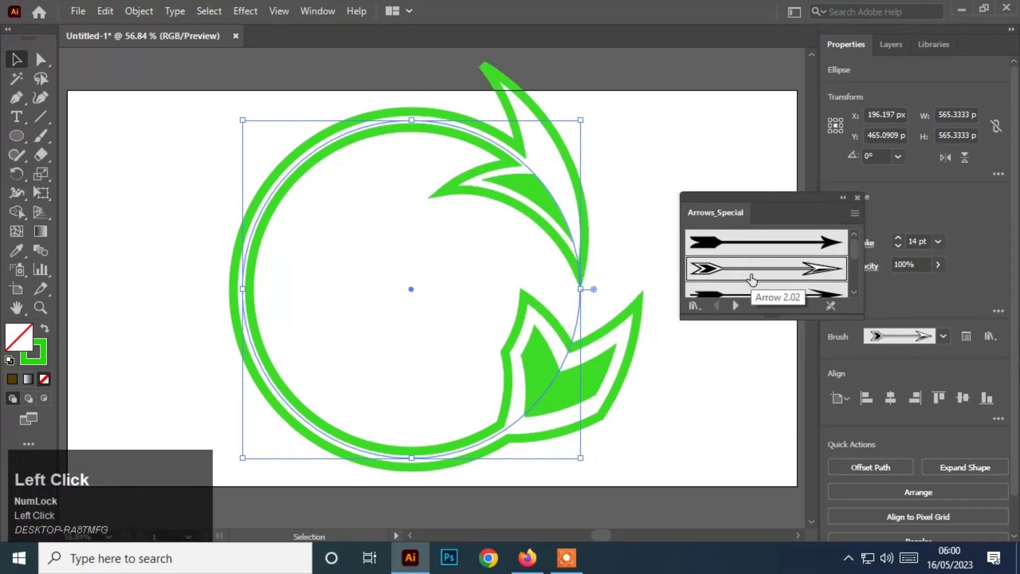
{"action": "left_click", "coordinate": [747, 292]}
{"action": "left_click", "coordinate": [736, 305]}
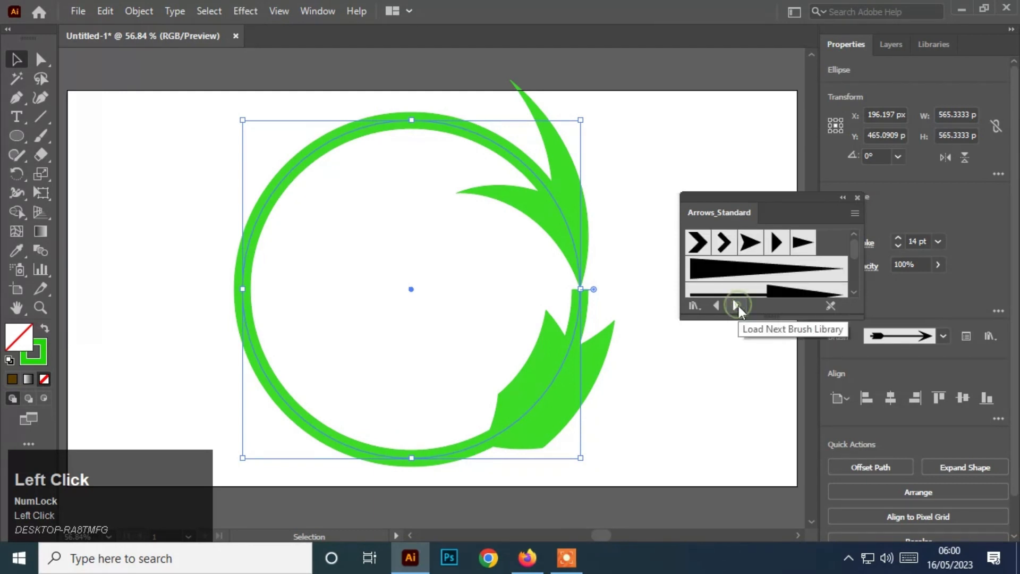
{"action": "left_click", "coordinate": [735, 272]}
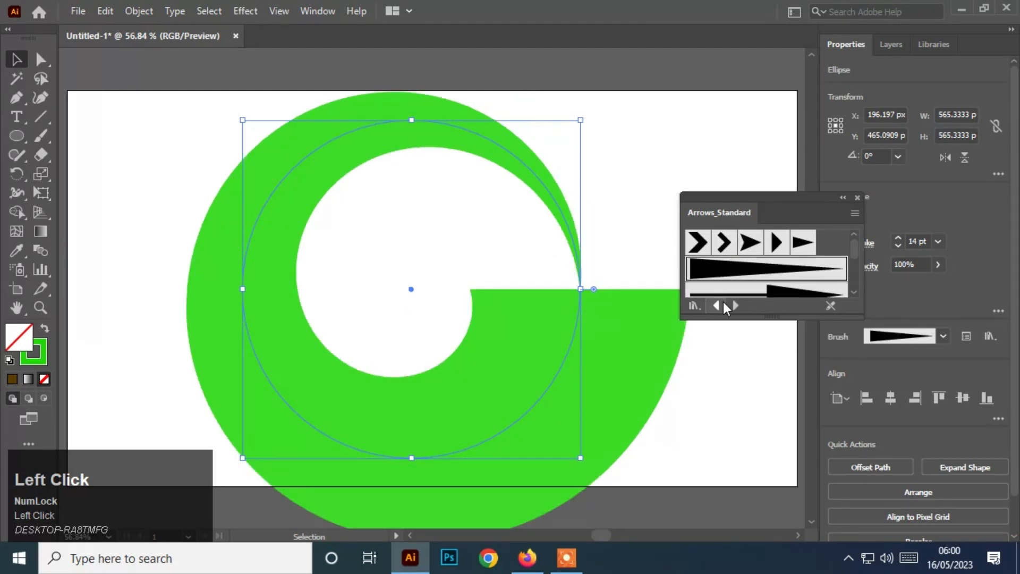
Apply the Yellow Arrow Brush from the Pattern Arrows library to the circle and set its stroke weight to 8 pt
{"action": "left_click", "coordinate": [736, 305]}
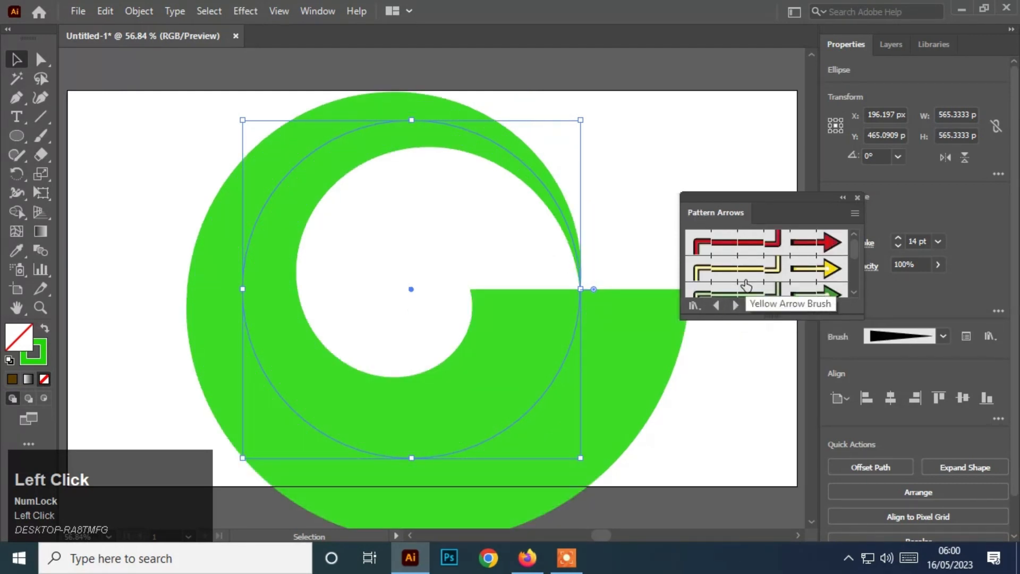
{"action": "left_click", "coordinate": [746, 287]}
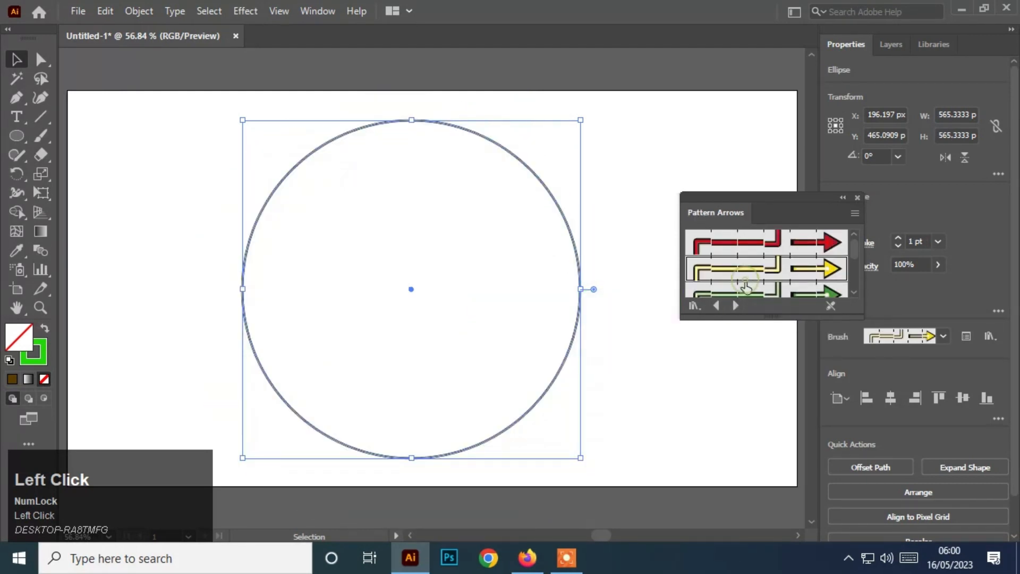
{"action": "left_click", "coordinate": [897, 239]}
{"action": "left_click", "coordinate": [897, 240]}
{"action": "left_click", "coordinate": [897, 239]}
{"action": "left_click", "coordinate": [897, 240]}
{"action": "left_click", "coordinate": [898, 240]}
{"action": "left_click", "coordinate": [897, 240]}
{"action": "left_click", "coordinate": [898, 240]}
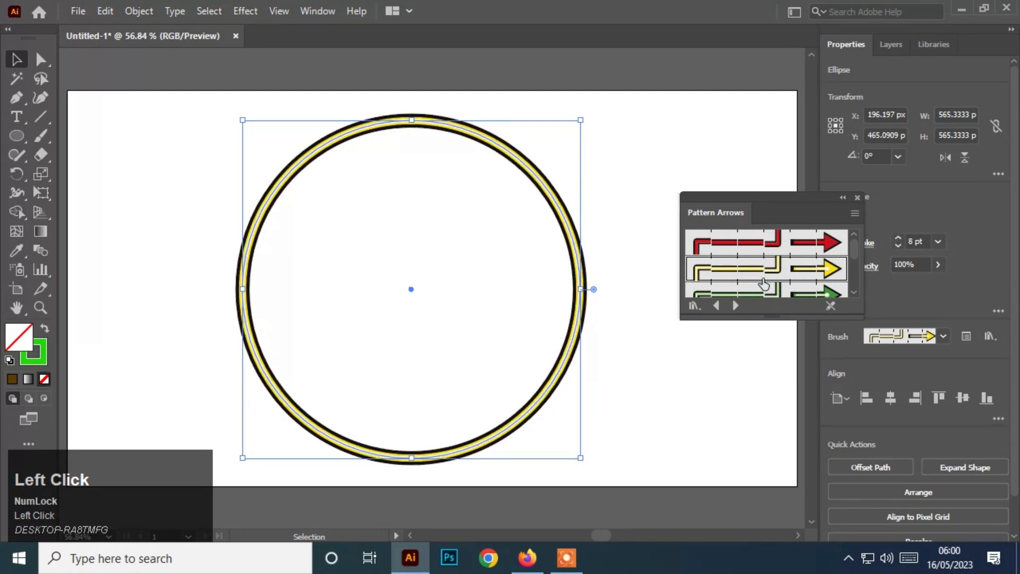
Try the 50 pt. Flat brush from Artistic_Calligraphic and two rough brushes from Artistic_ChalkCharcoalPencil on the circle
{"action": "left_click", "coordinate": [737, 306]}
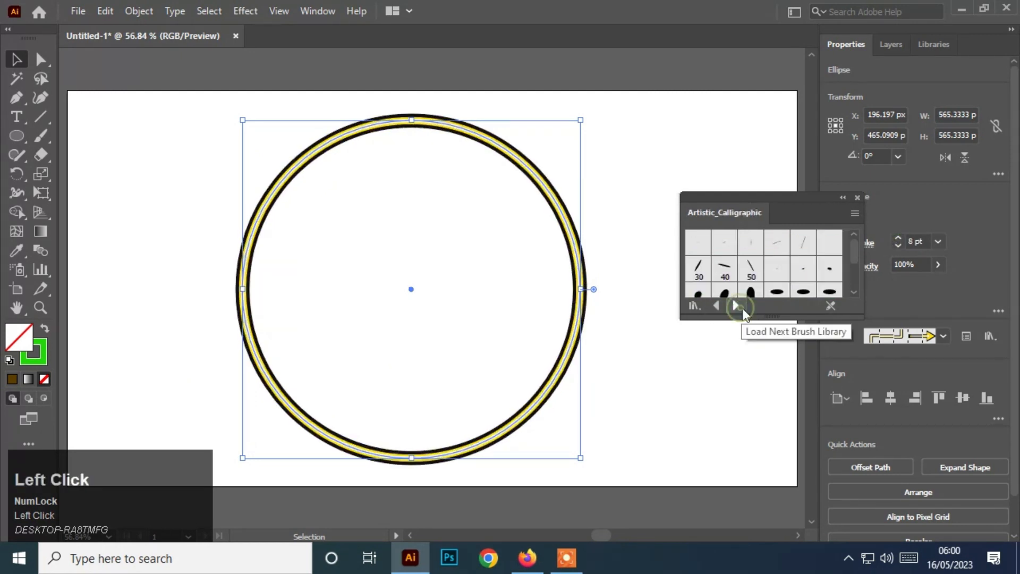
{"action": "left_click", "coordinate": [751, 268]}
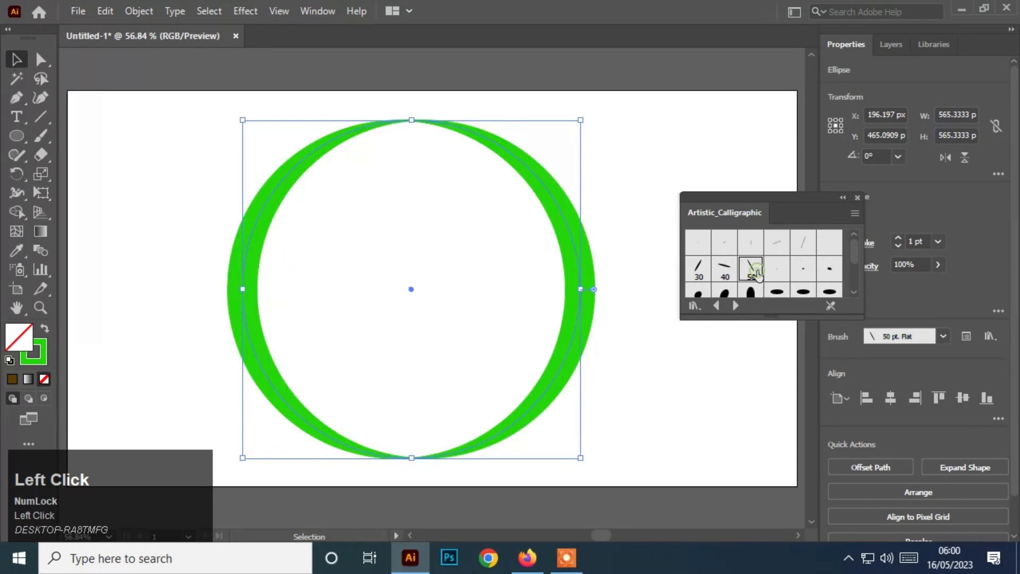
{"action": "left_click", "coordinate": [736, 305]}
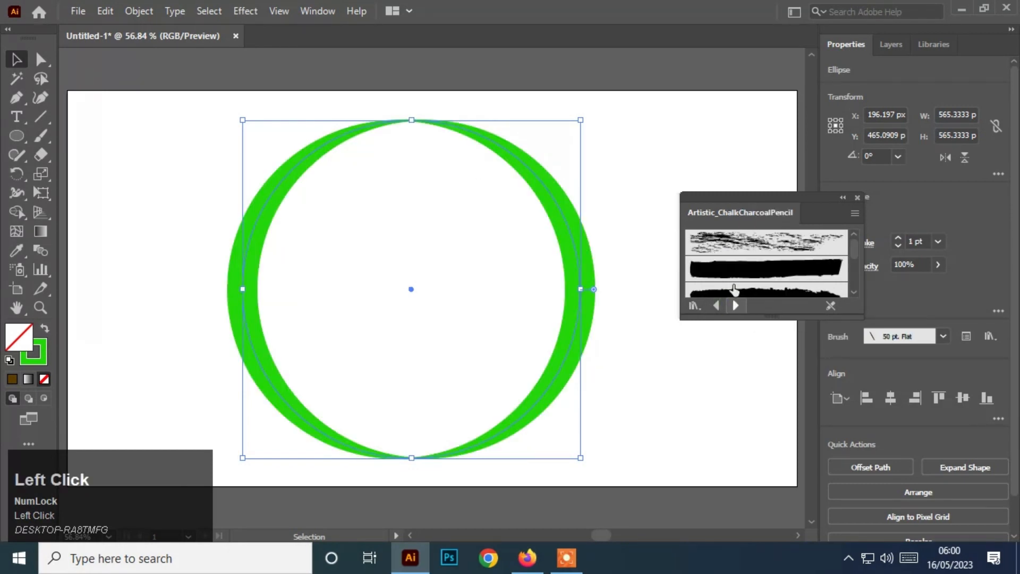
{"action": "left_click", "coordinate": [747, 234]}
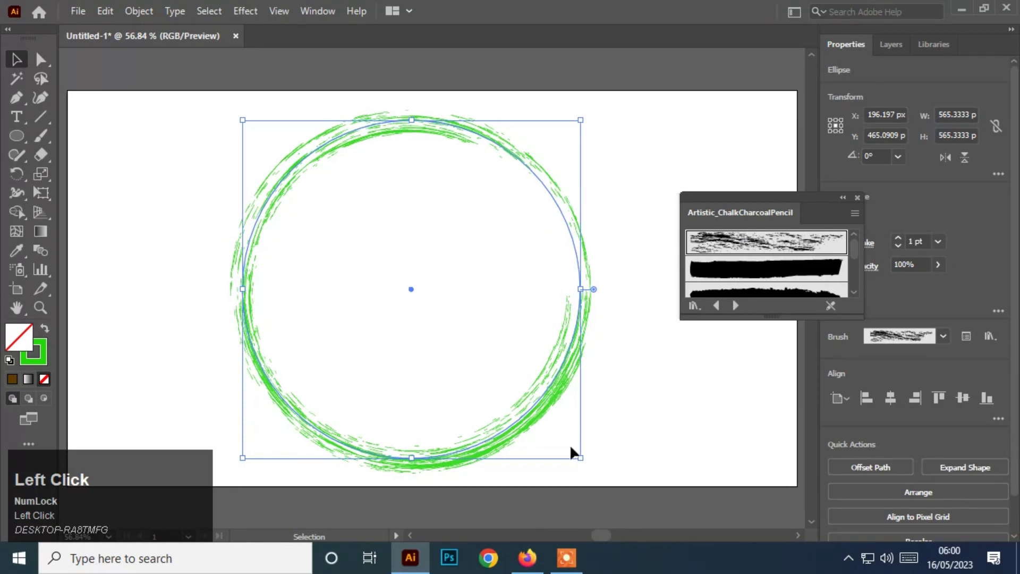
{"action": "left_click", "coordinate": [753, 291]}
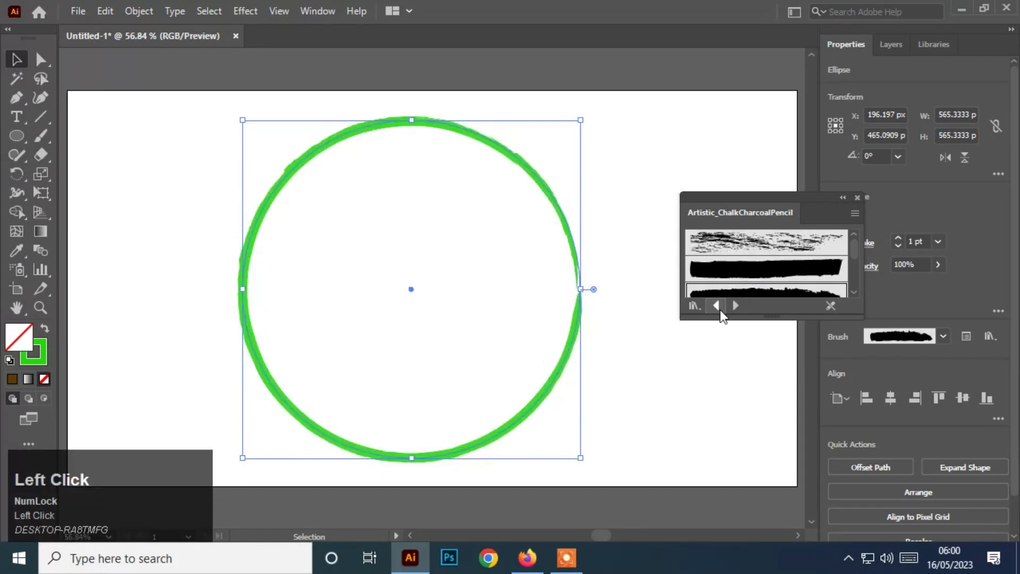
Load the Artistic_Ink brush library and change the circle's stroke color to crimson red (#d30d38)
{"action": "left_click", "coordinate": [734, 306]}
{"action": "left_click", "coordinate": [29, 355]}
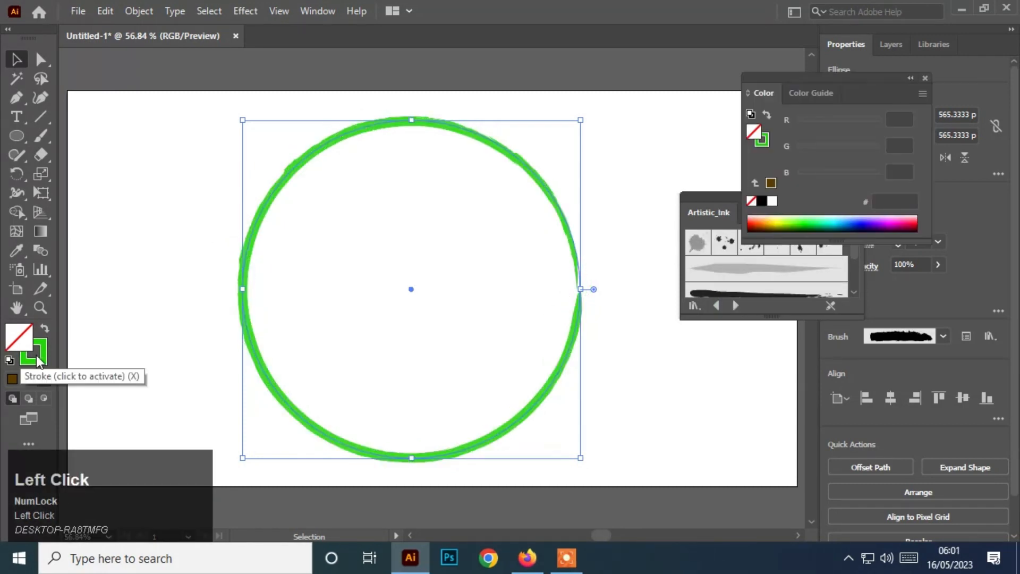
{"action": "double_click", "coordinate": [30, 355]}
{"action": "left_click_drag", "start_coordinate": [525, 338], "coordinate": [527, 302]}
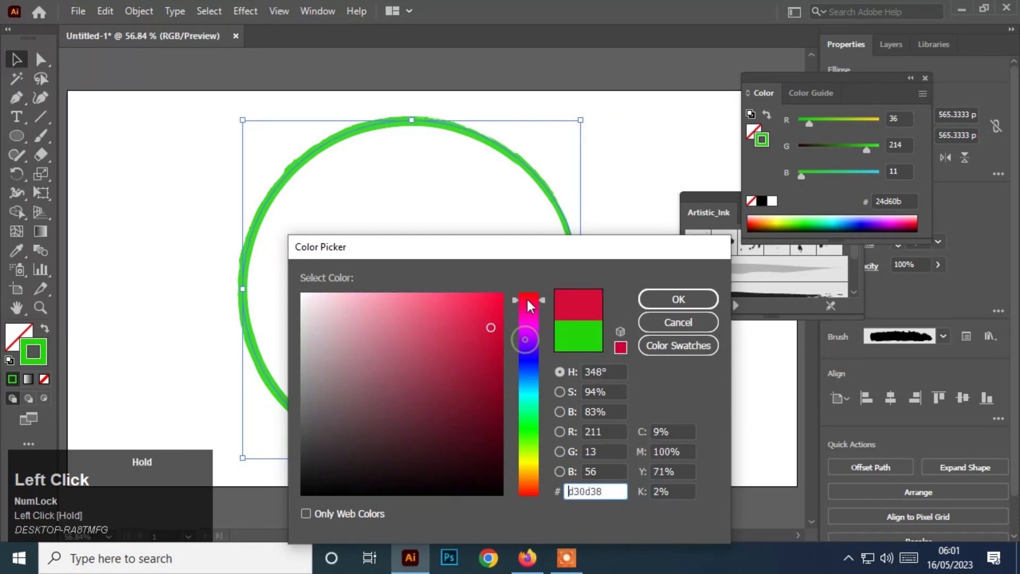
{"action": "left_click", "coordinate": [694, 298]}
{"action": "left_click", "coordinate": [925, 78]}
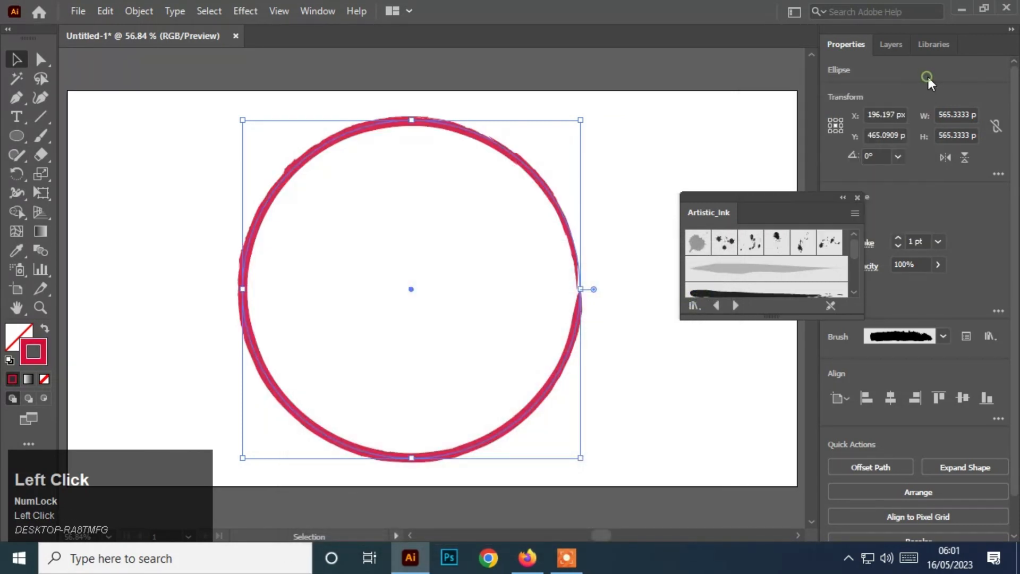
Try brushes from the Artistic_Ink library on the circle, ending with a straight, streaked dry-ink stroke
{"action": "left_click", "coordinate": [761, 290]}
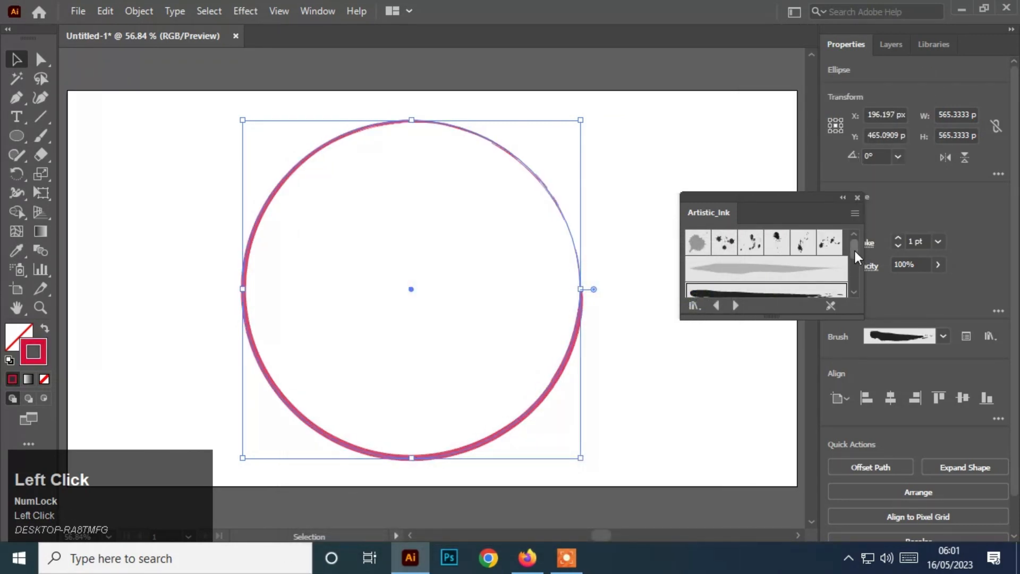
{"action": "left_click_drag", "start_coordinate": [855, 251], "coordinate": [850, 256]}
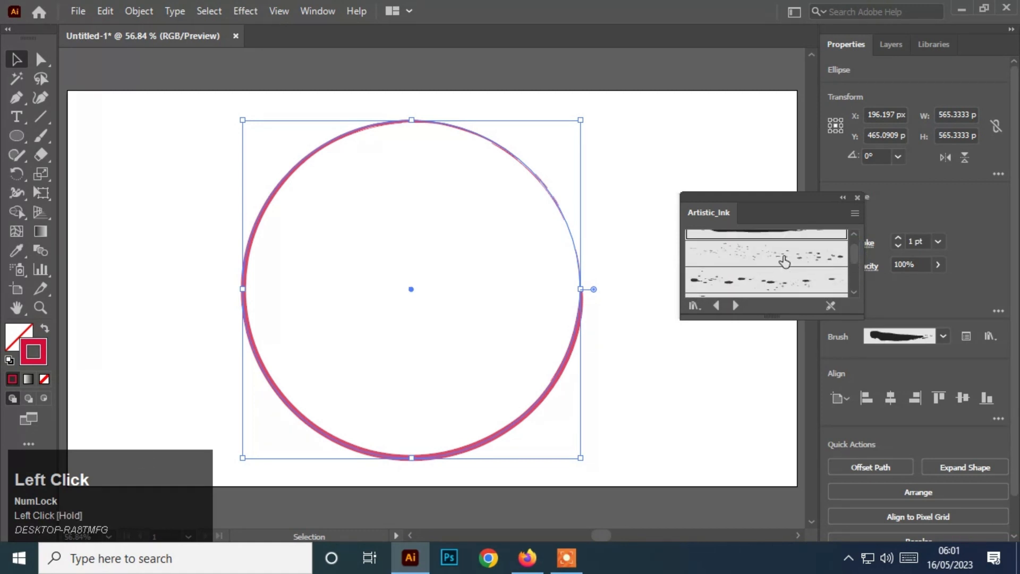
{"action": "left_click", "coordinate": [778, 255]}
{"action": "left_click", "coordinate": [761, 247]}
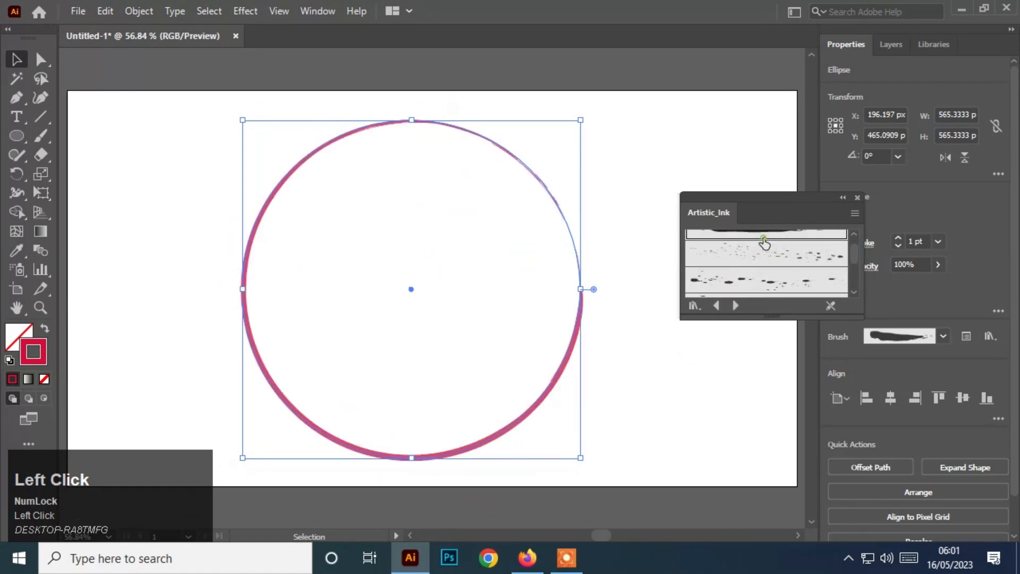
{"action": "left_click", "coordinate": [818, 288]}
{"action": "left_click_drag", "start_coordinate": [849, 265], "coordinate": [850, 277]}
{"action": "left_click", "coordinate": [755, 245]}
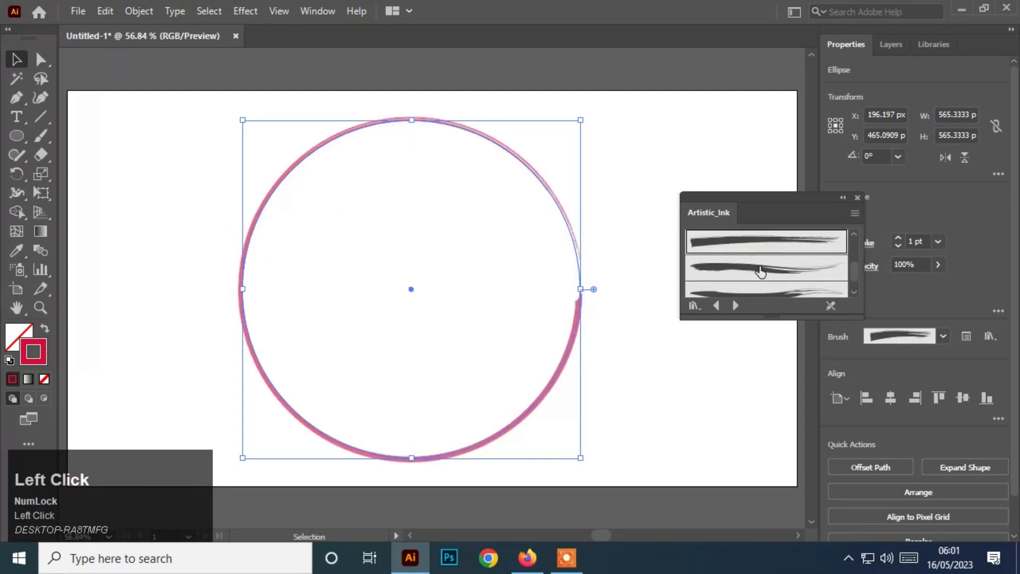
Set the circle's stroke weight to 9 pt and compare three neighboring streaked Artistic_Ink brushes on it
{"action": "left_click", "coordinate": [758, 269]}
{"action": "left_click", "coordinate": [895, 238]}
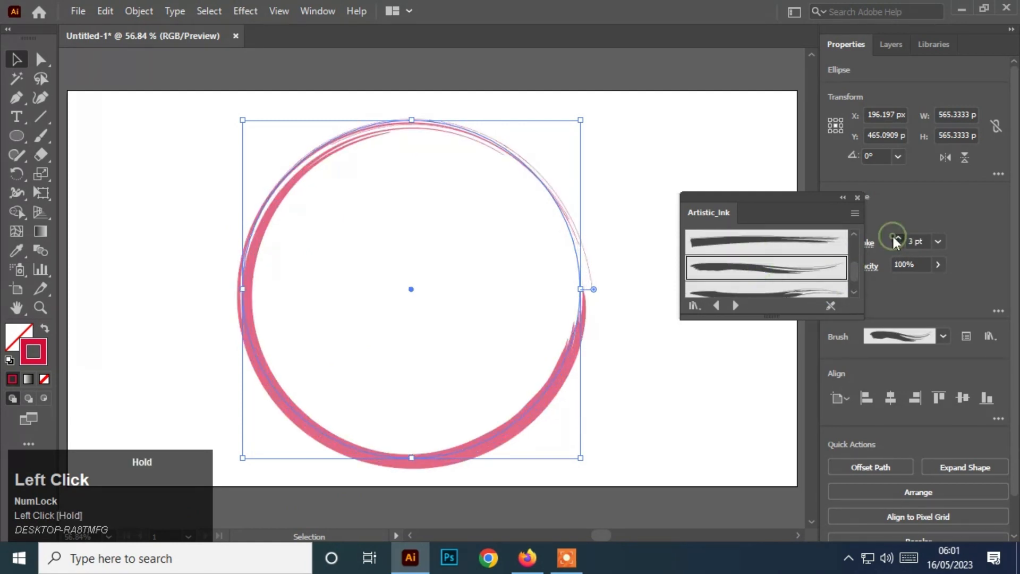
{"action": "left_click", "coordinate": [783, 248]}
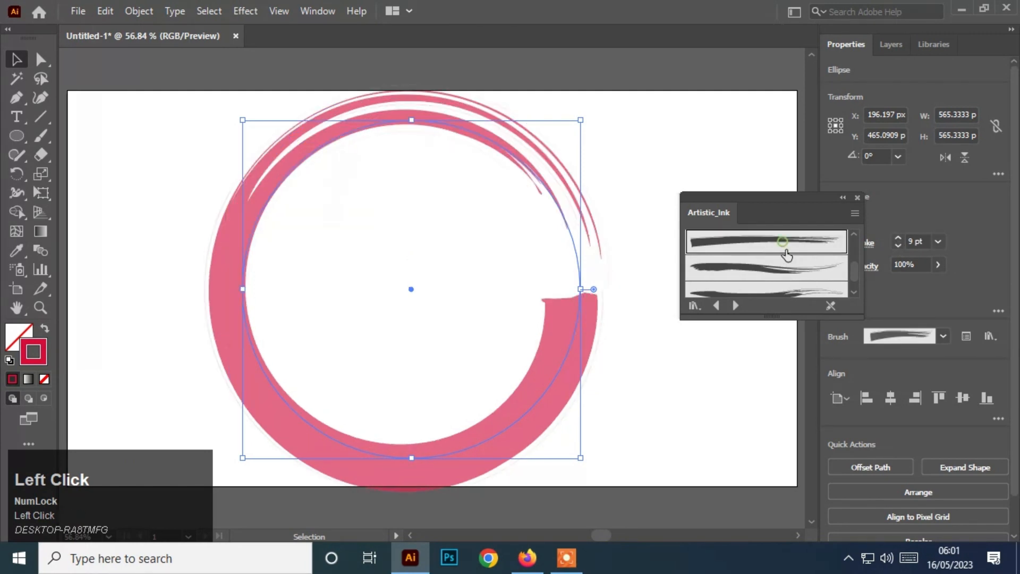
{"action": "left_click", "coordinate": [774, 289]}
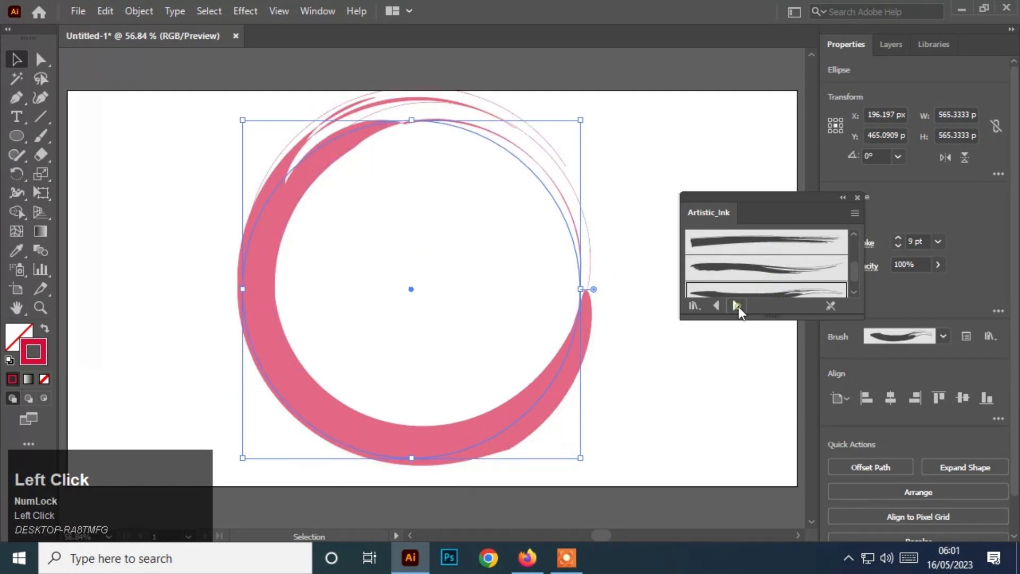
Try a rough paint-stroke brush from the library after Artistic_Ink, and Scroll Pen 3 from Artistic_ScrollPen, on the circle
{"action": "left_click", "coordinate": [736, 307]}
{"action": "left_click", "coordinate": [744, 269]}
{"action": "left_click", "coordinate": [737, 306]}
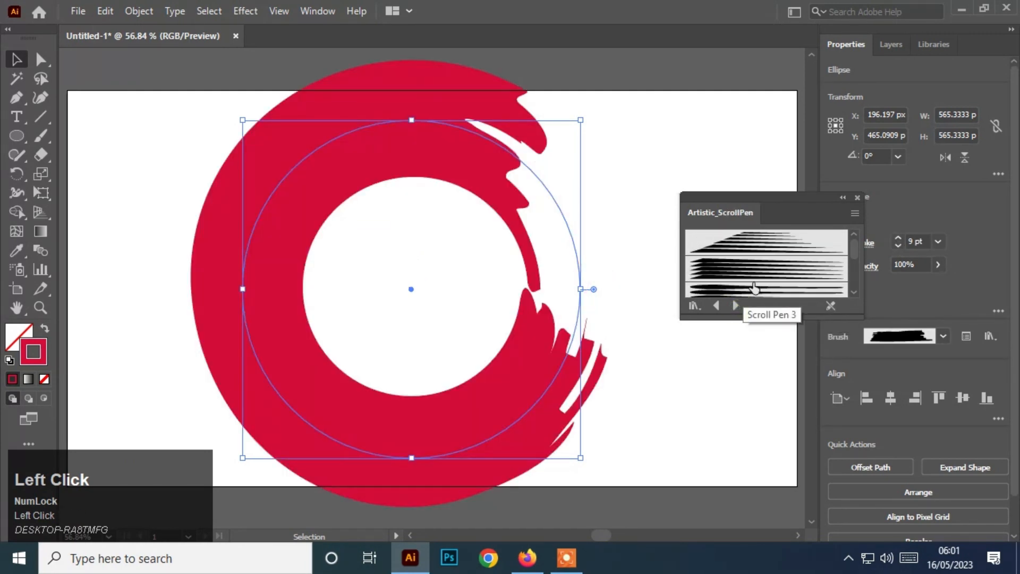
{"action": "left_click", "coordinate": [752, 288]}
Apply the blue folded-ribbon brush from the Borders_Decorative library to the circle and set its stroke weight to 4 pt
{"action": "left_click", "coordinate": [738, 306]}
{"action": "left_click", "coordinate": [738, 306]}
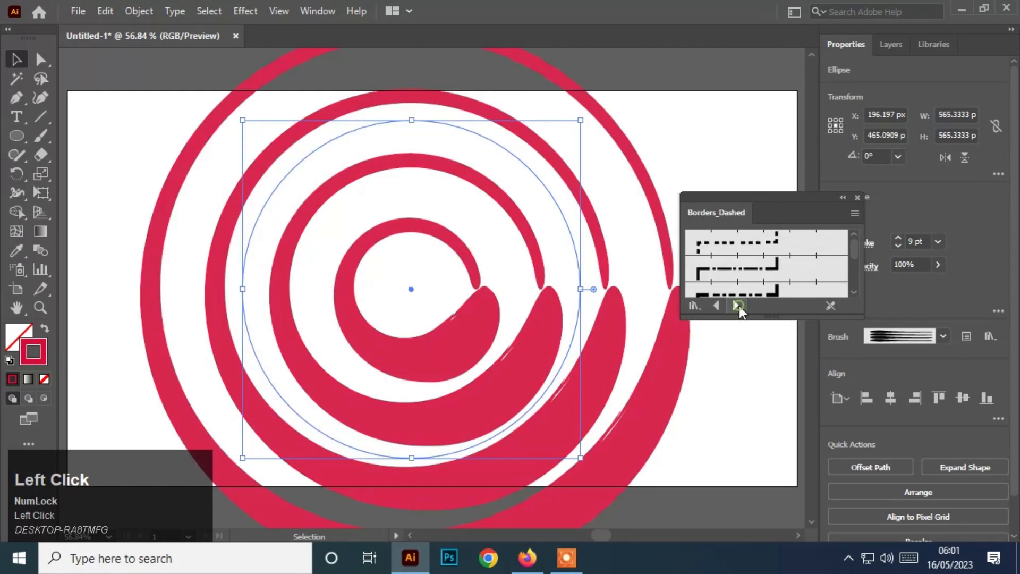
{"action": "left_click", "coordinate": [737, 305]}
{"action": "left_click", "coordinate": [738, 306]}
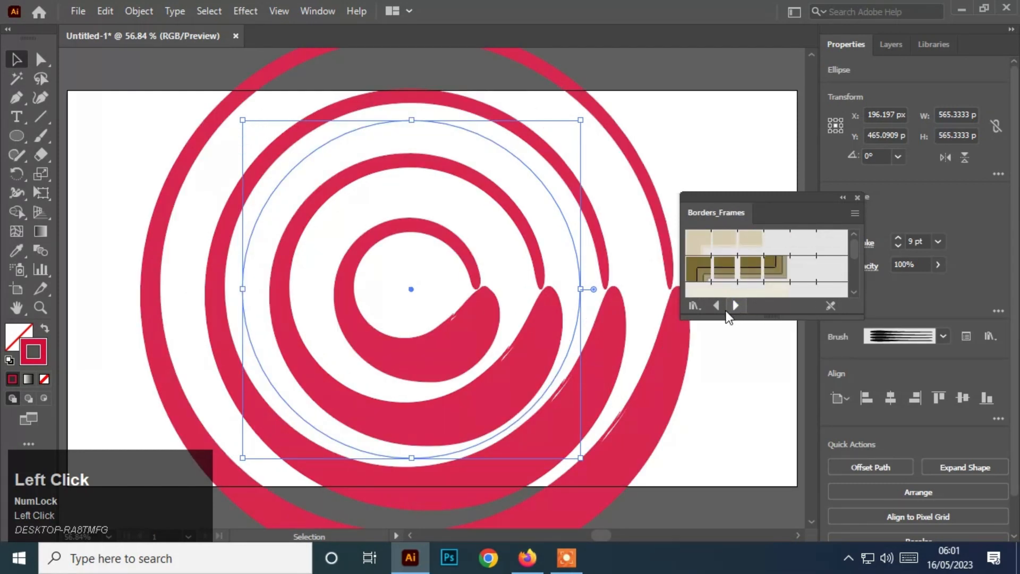
{"action": "left_click", "coordinate": [717, 305]}
{"action": "left_click", "coordinate": [732, 244]}
{"action": "left_click", "coordinate": [738, 267]}
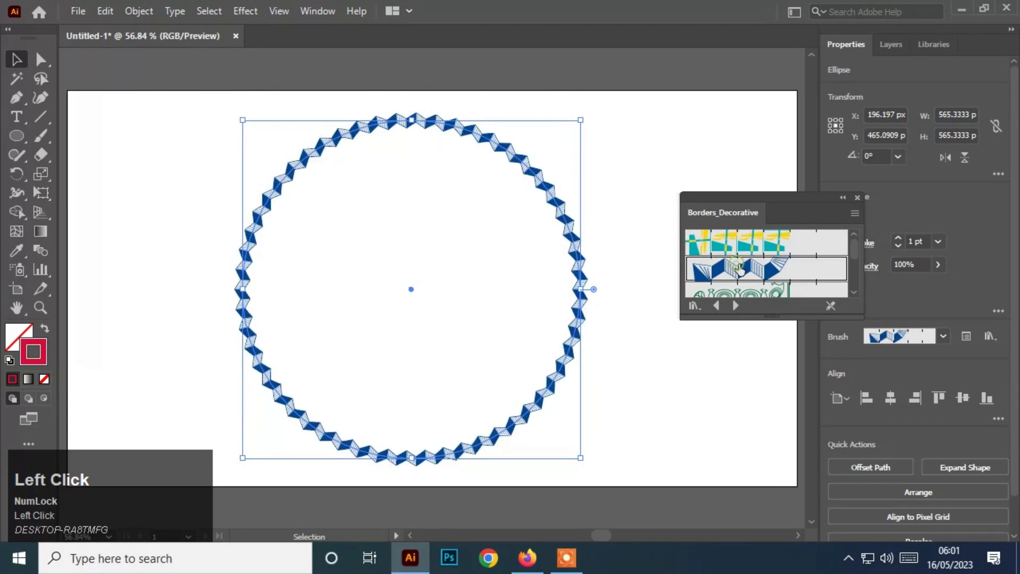
{"action": "left_click", "coordinate": [899, 238]}
{"action": "left_click", "coordinate": [898, 238]}
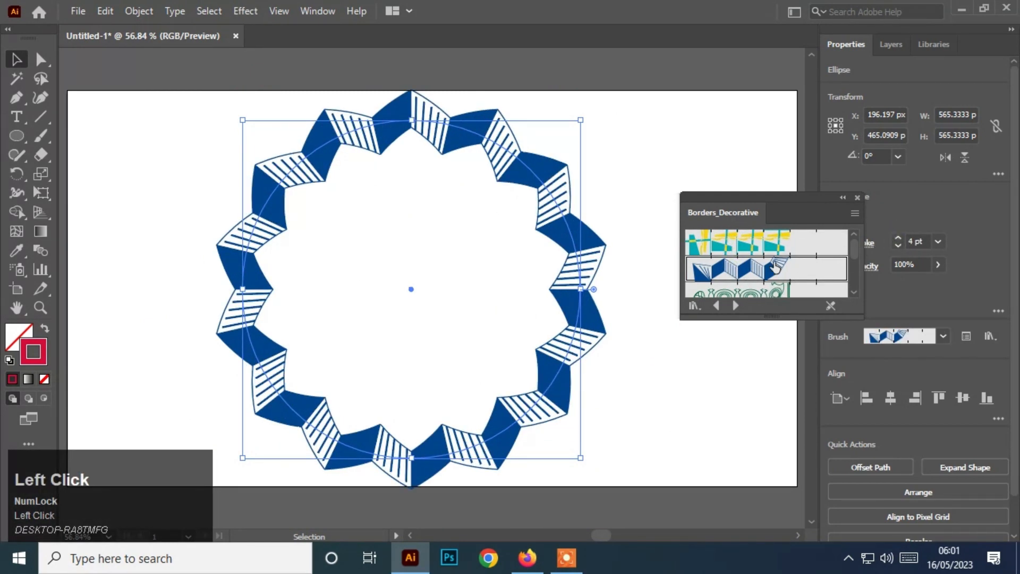
Try the green ornamental, teal-and-yellow, and colored gemstone brushes from Borders_Decorative on the circle
{"action": "left_click", "coordinate": [795, 298]}
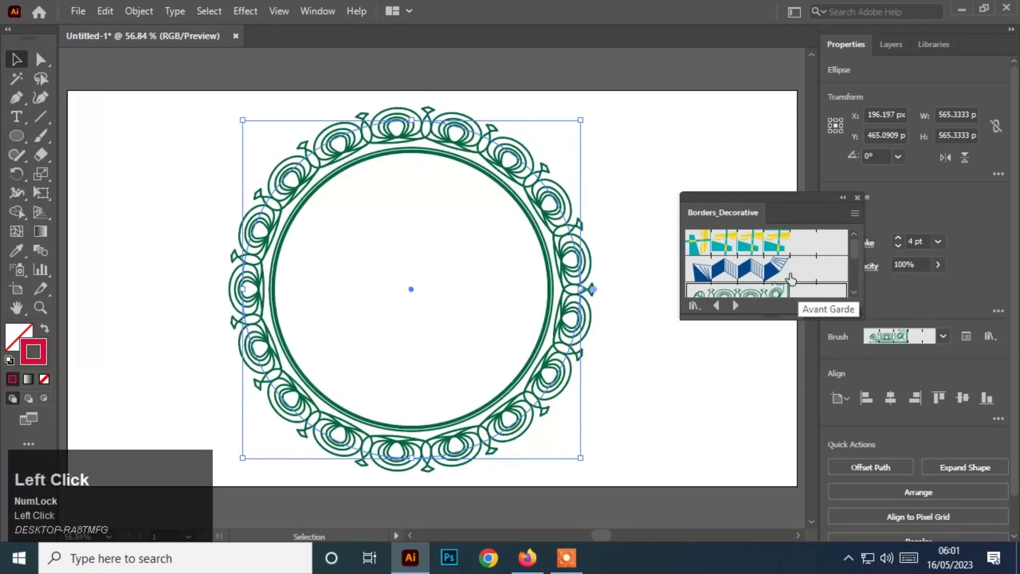
{"action": "left_click", "coordinate": [789, 245]}
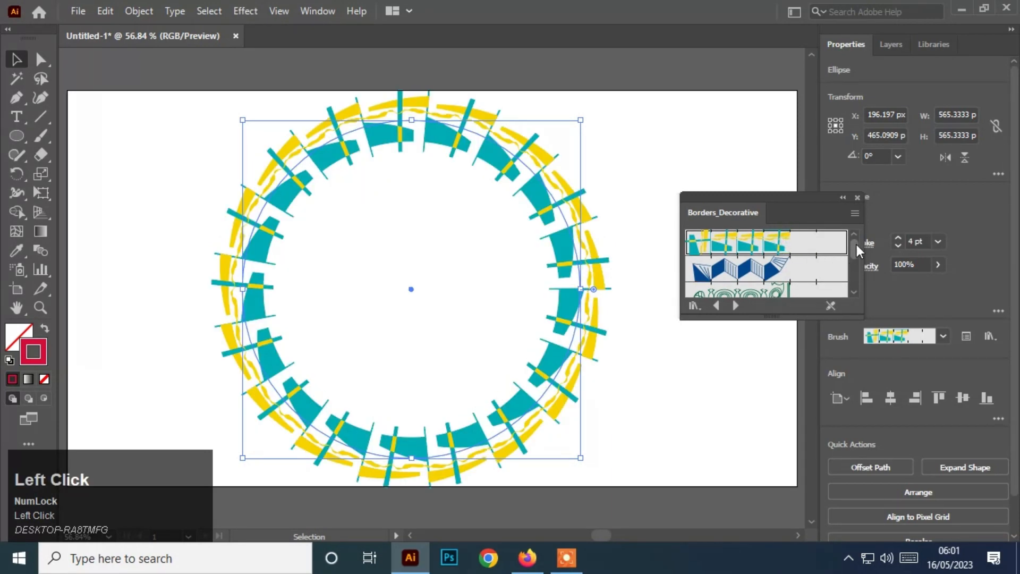
{"action": "left_click_drag", "start_coordinate": [857, 245], "coordinate": [857, 261]}
{"action": "left_click", "coordinate": [770, 280]}
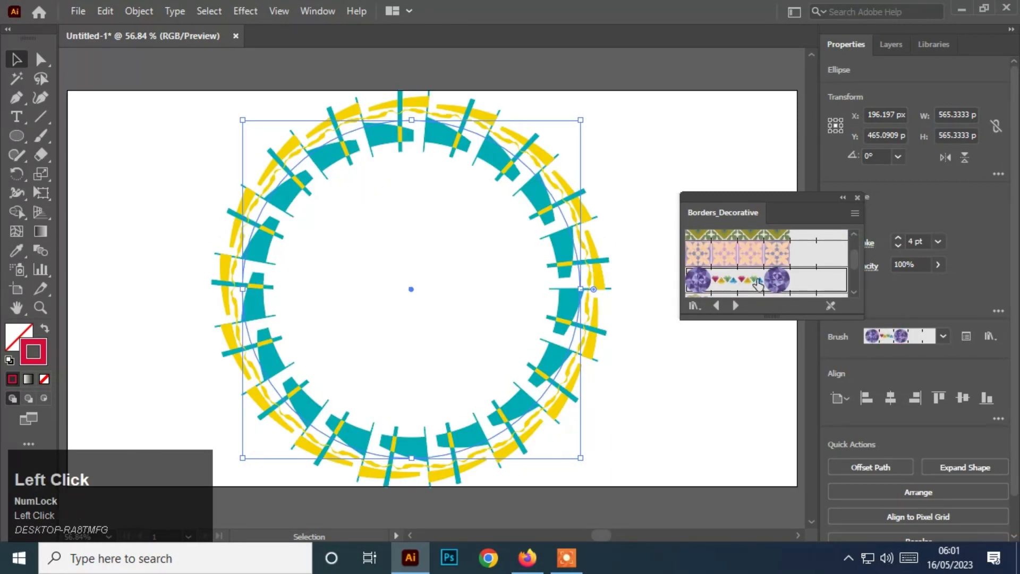
Apply the olive frame brush from Borders_Frames to the circle, and replace it with the red-and-orange triangle brush from Borders_Geometric
{"action": "left_click", "coordinate": [735, 305]}
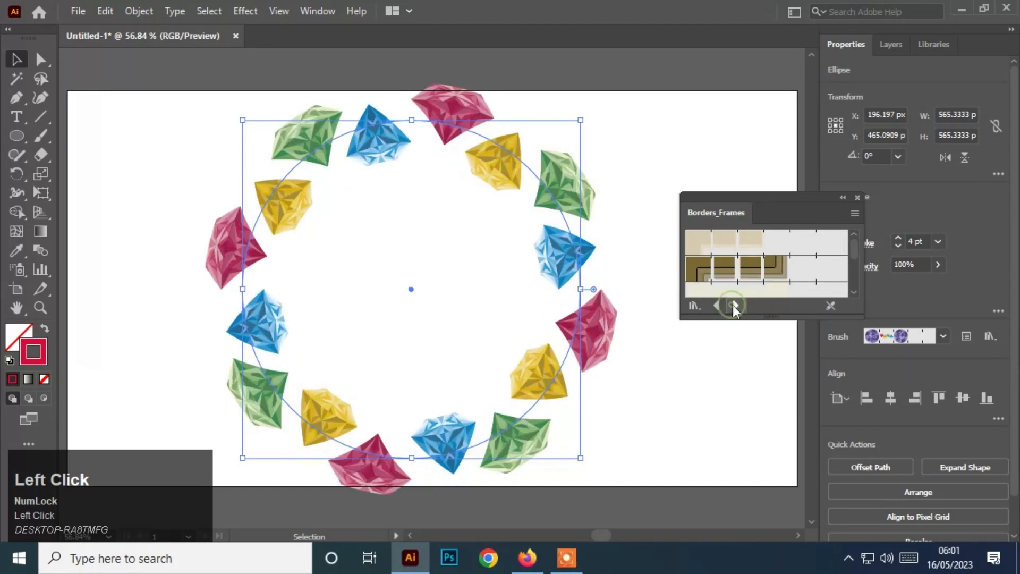
{"action": "left_click", "coordinate": [788, 273]}
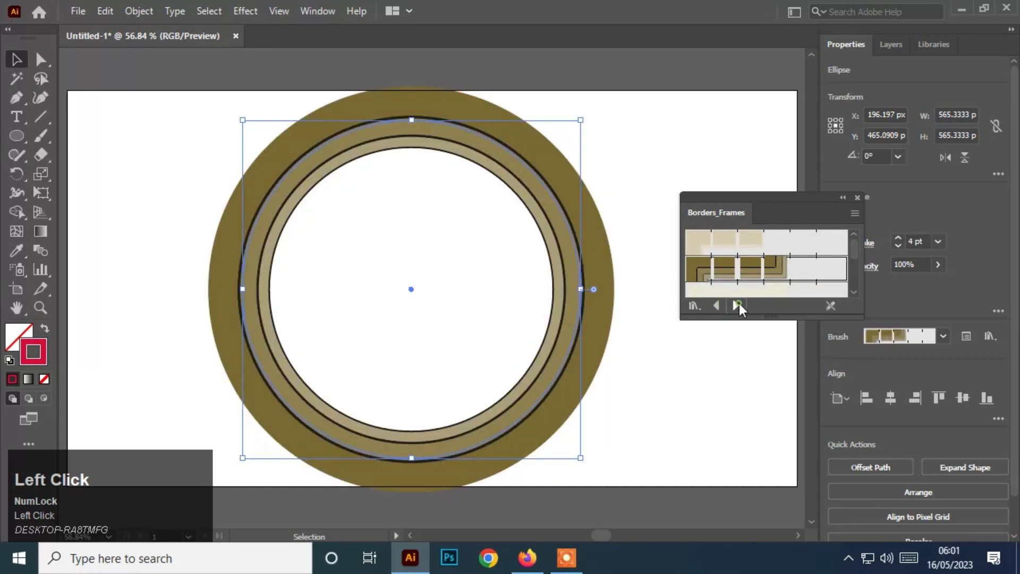
{"action": "left_click", "coordinate": [737, 305]}
{"action": "left_click", "coordinate": [770, 281]}
{"action": "left_click", "coordinate": [769, 288]}
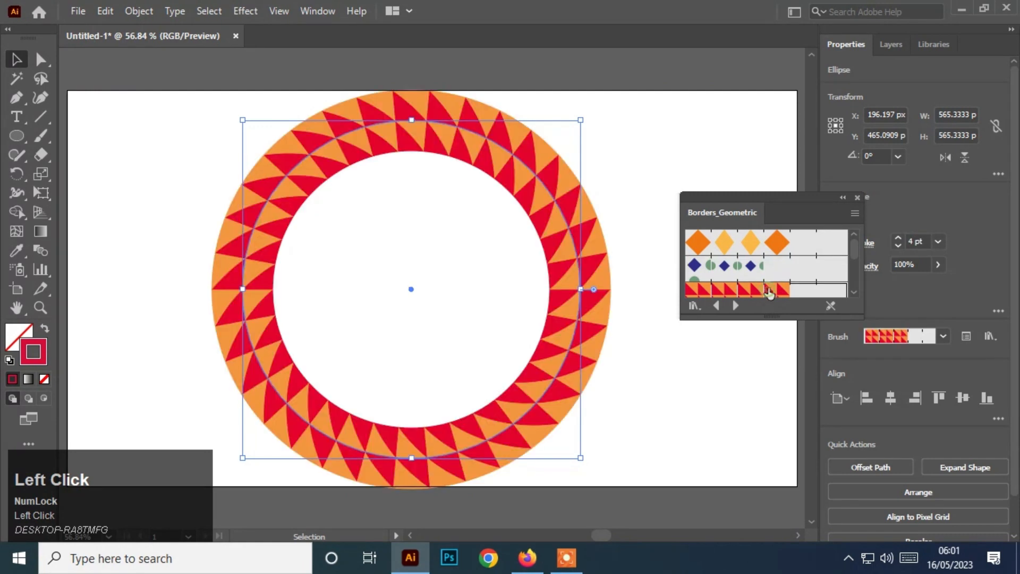
Close the Borders_Geometric brush library and delete the circle from the artboard
{"action": "left_click", "coordinate": [856, 198]}
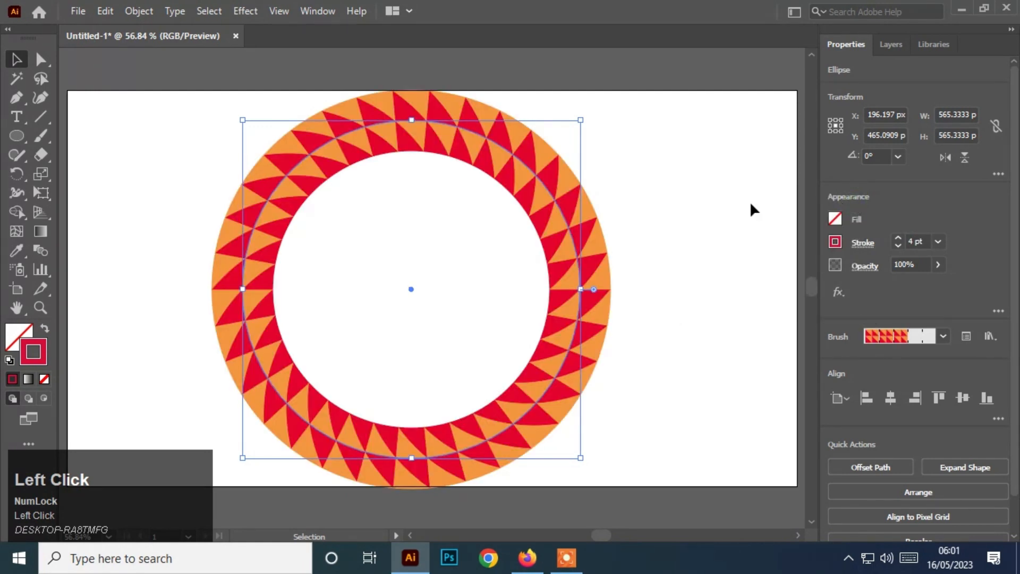
{"action": "key", "text": "Delete"}
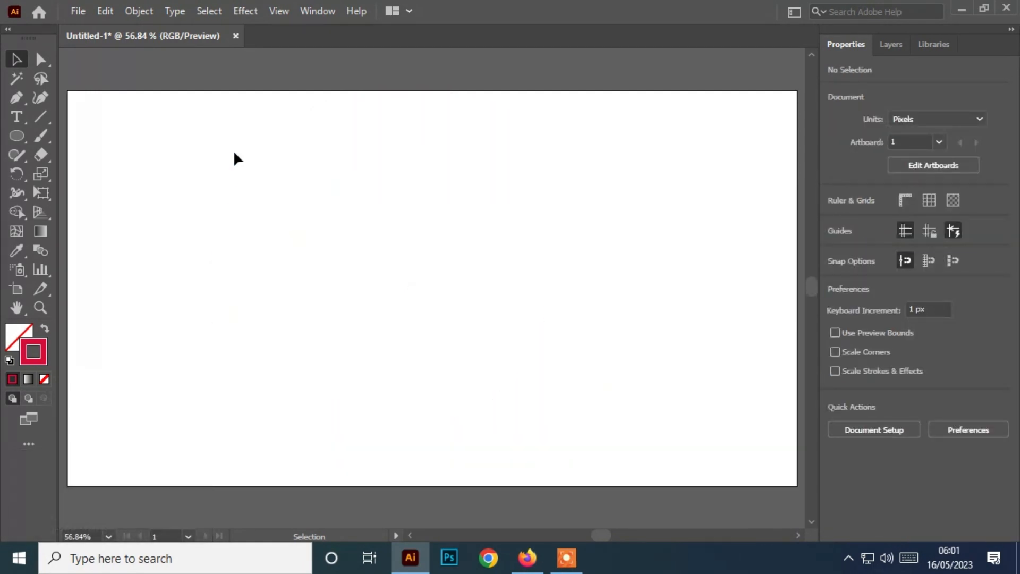